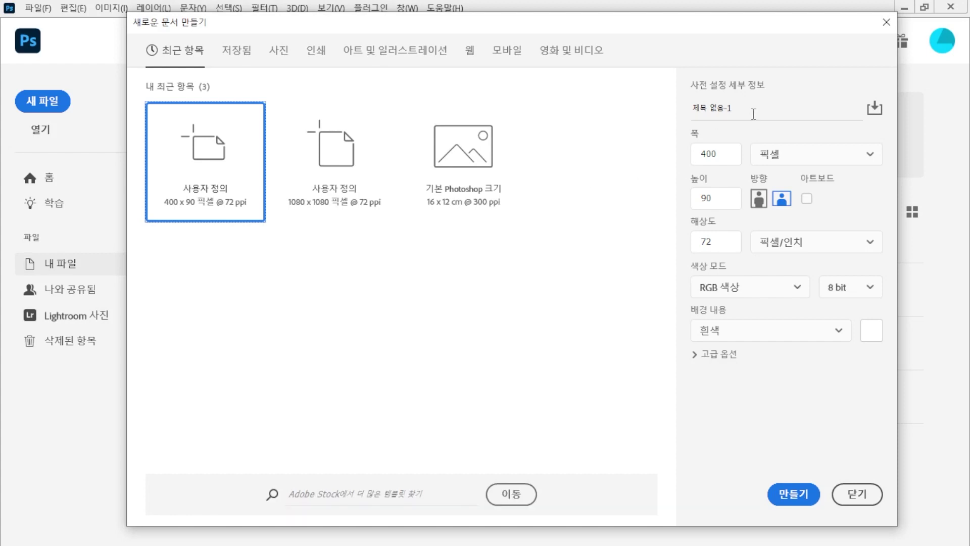
- Create a new document named 상세페이지, 860 pixels wide and 2590 pixels high
drag(753, 108, 659, 113)
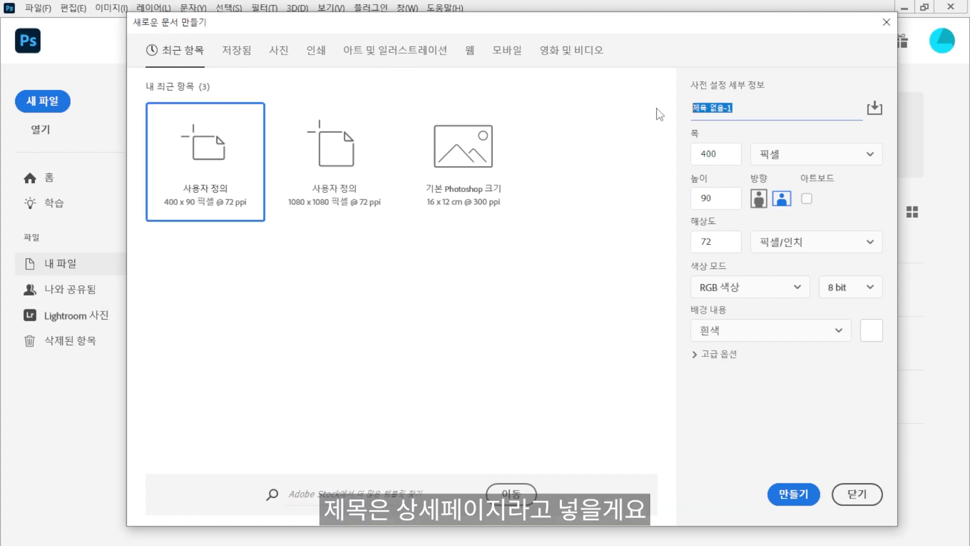
text(상세페이지)
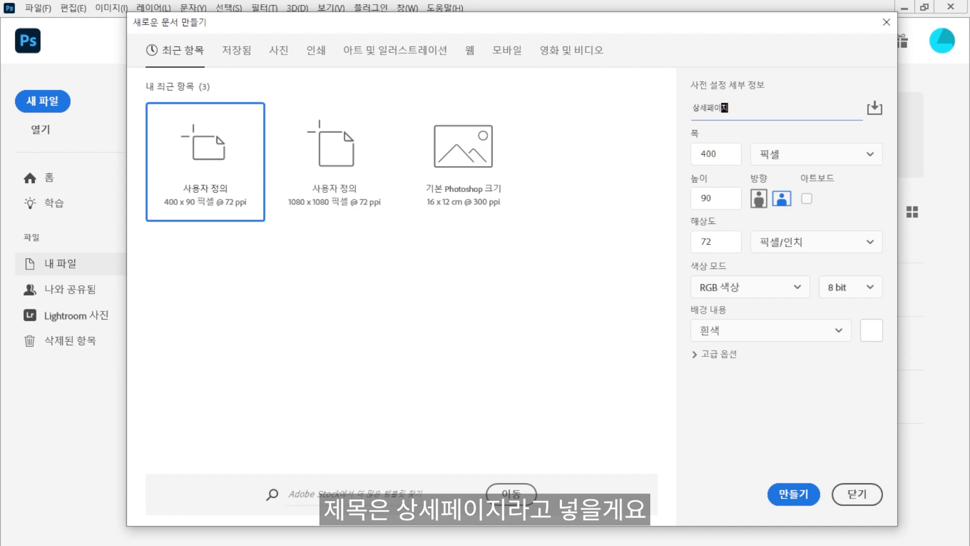
click(713, 152)
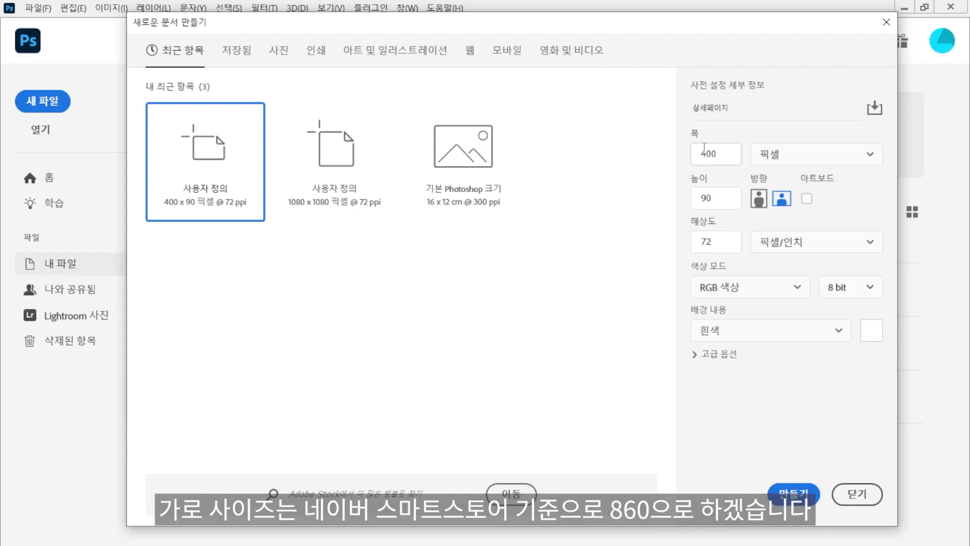
double_click(705, 149)
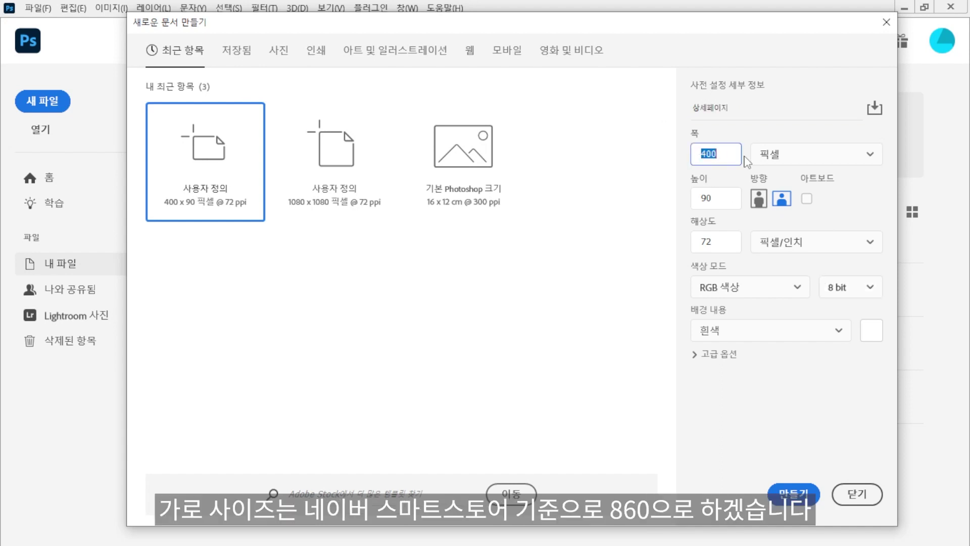
text(860)
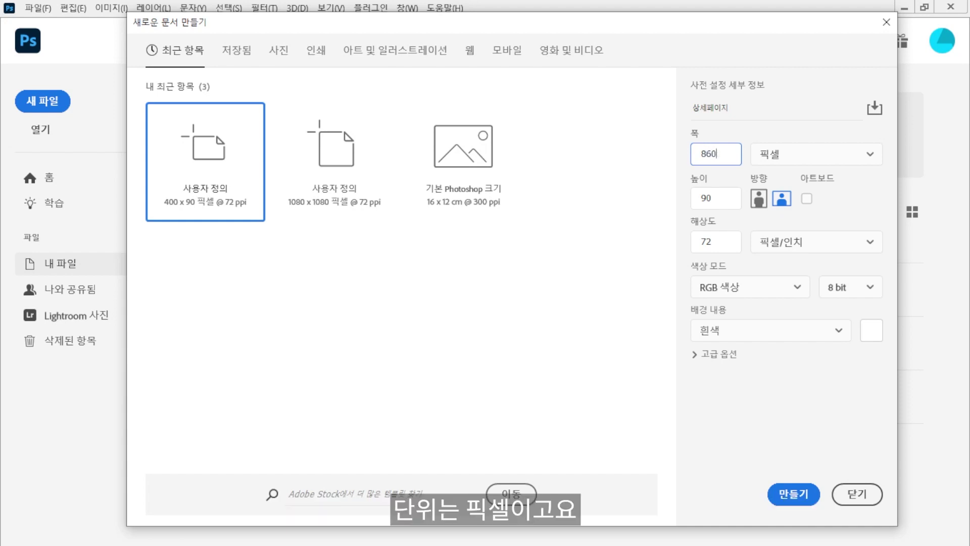
drag(714, 199, 694, 204)
text(2590)
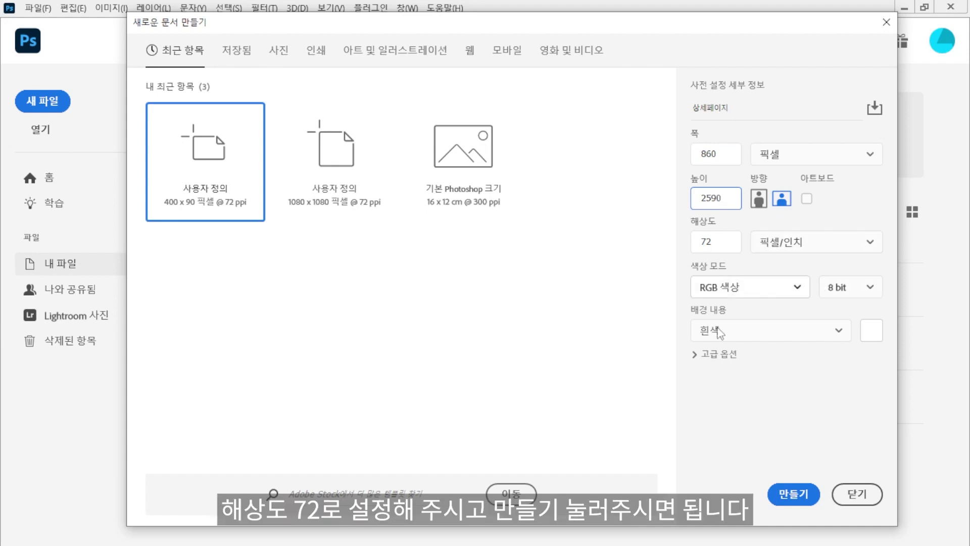
click(794, 495)
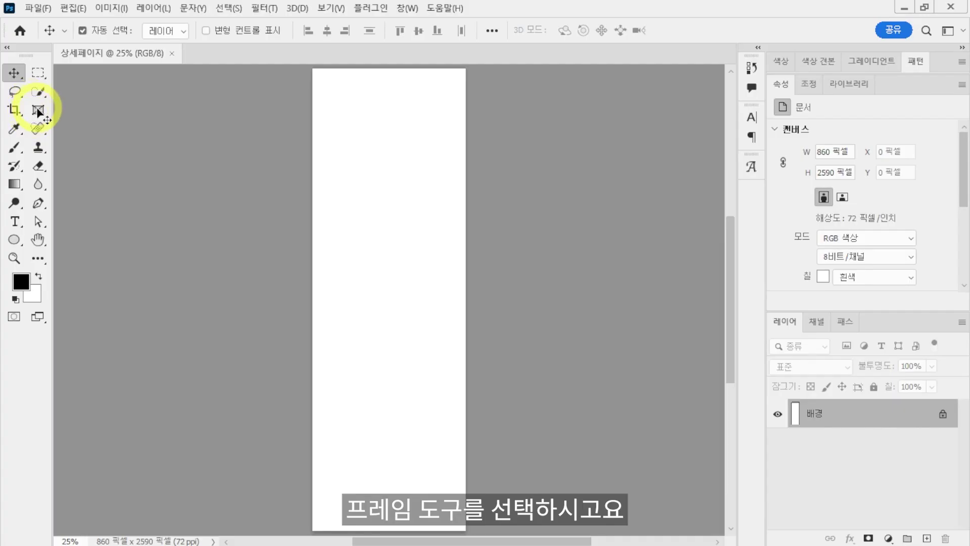
- Draw a rectangular frame across the full width of the canvas's upper half and set its height to 1290 pixels
click(39, 110)
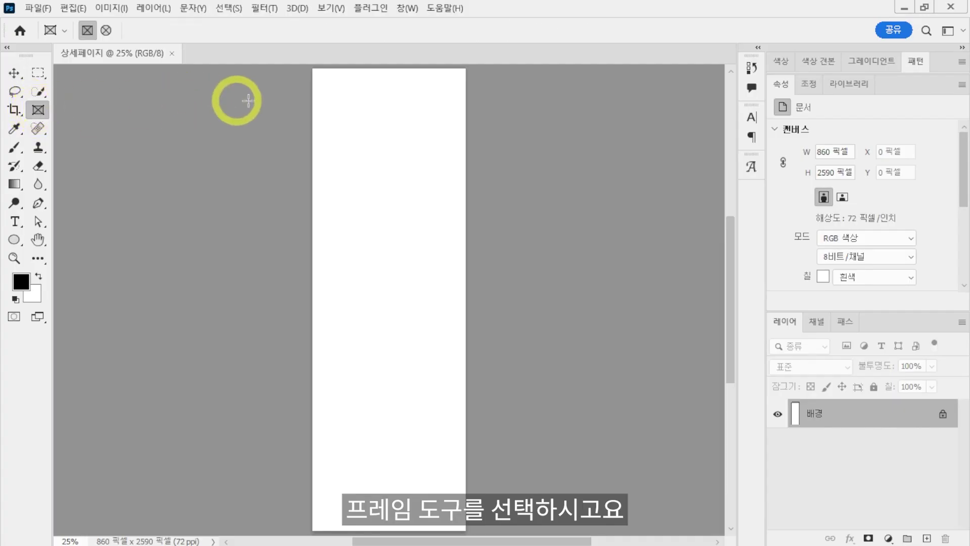
drag(313, 69, 464, 305)
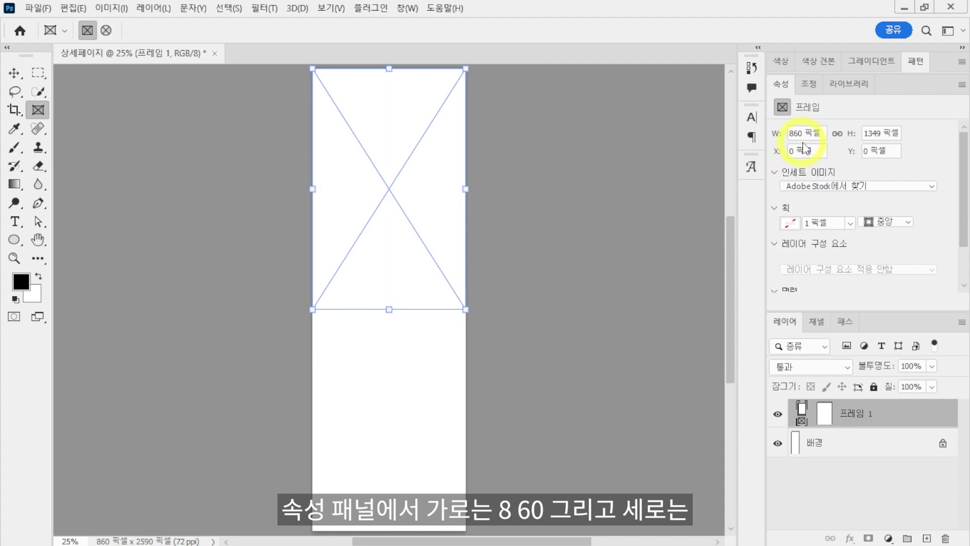
click(883, 132)
text(1290)
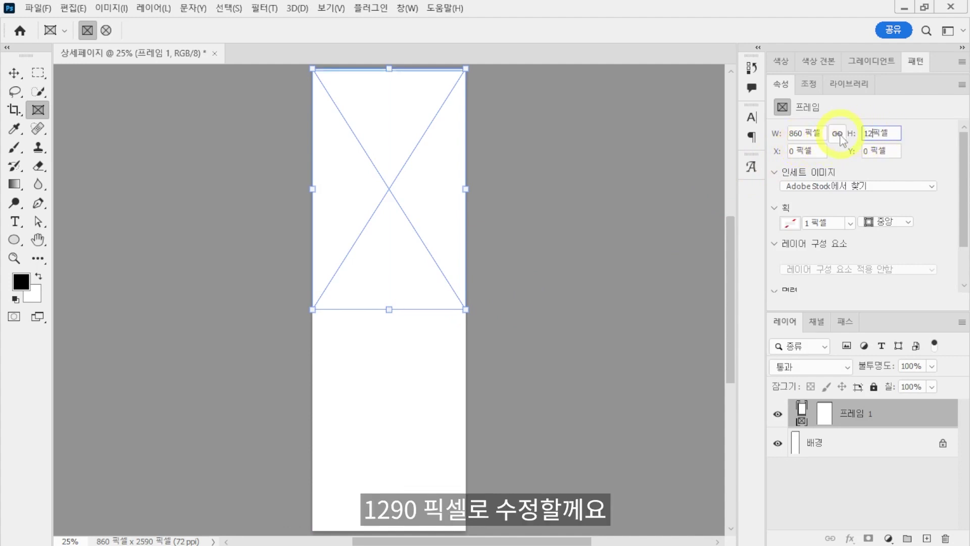
key(Return)
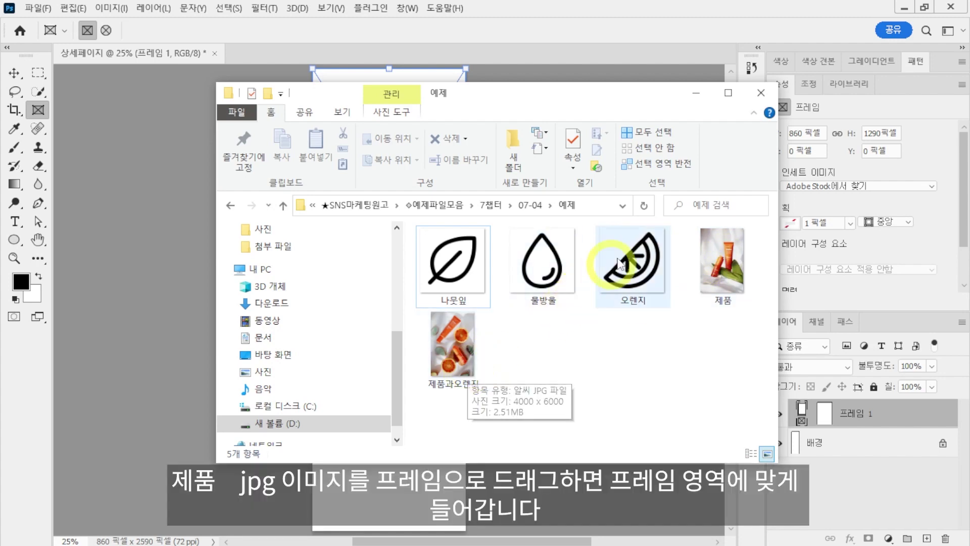
- Place the 제품 image from the 예제 folder into the frame and lock the frame layer
drag(640, 106, 811, 165)
click(891, 324)
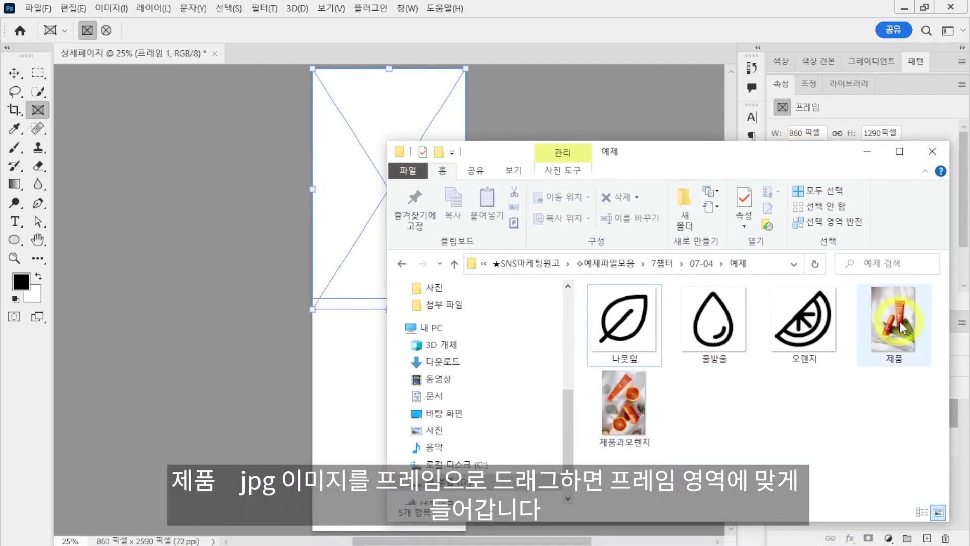
drag(901, 348, 374, 232)
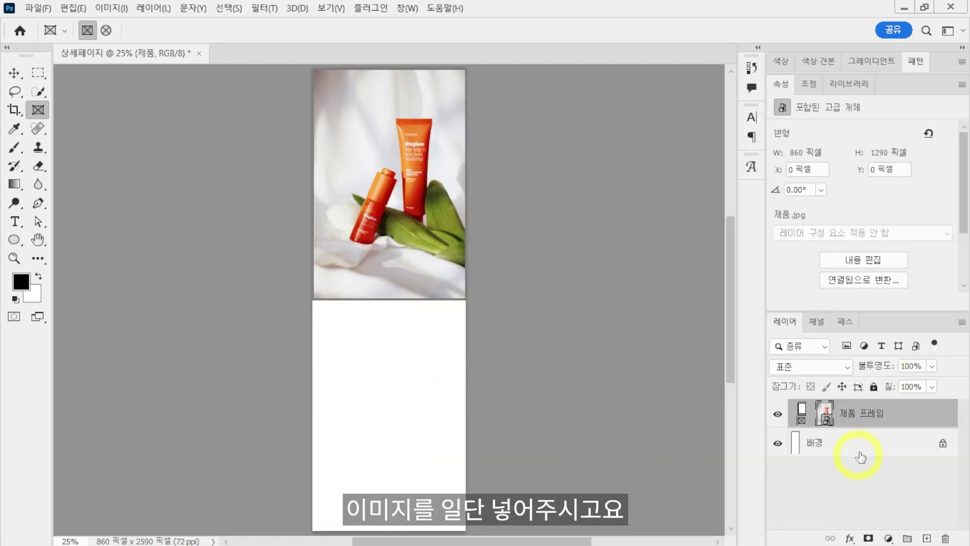
click(874, 387)
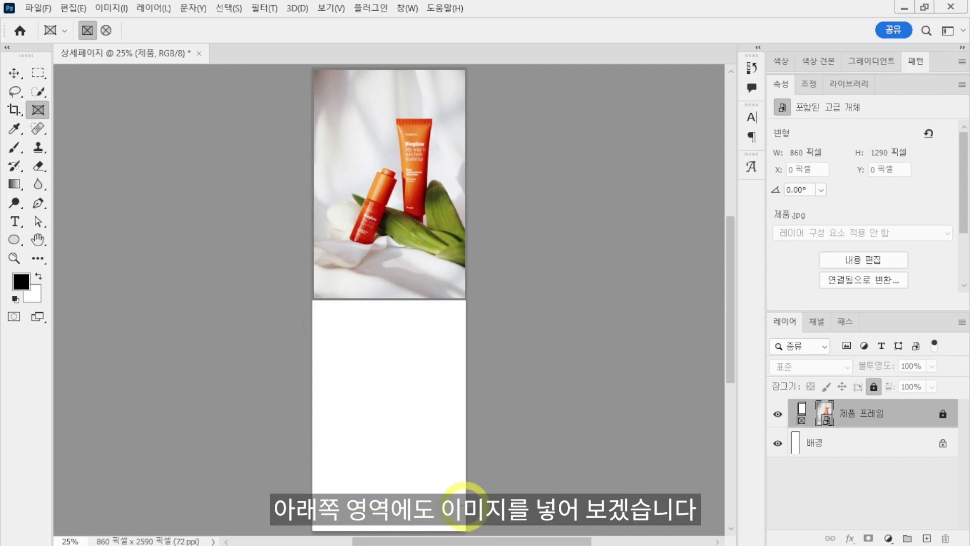
- Create a 740 × 890 pixel rectangle with a 180-pixel radius on its upper-left corner only, and move it to the canvas's lower-right corner
click(16, 242)
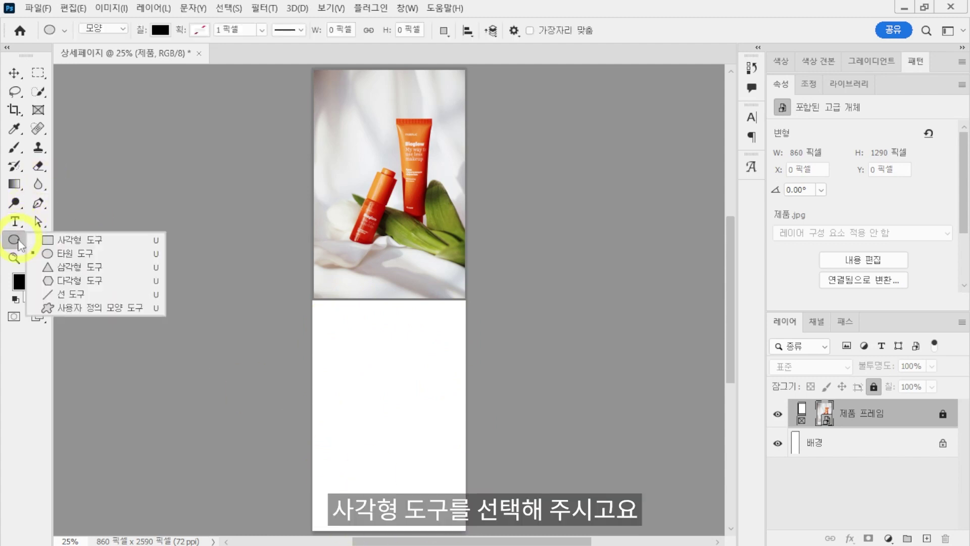
click(115, 242)
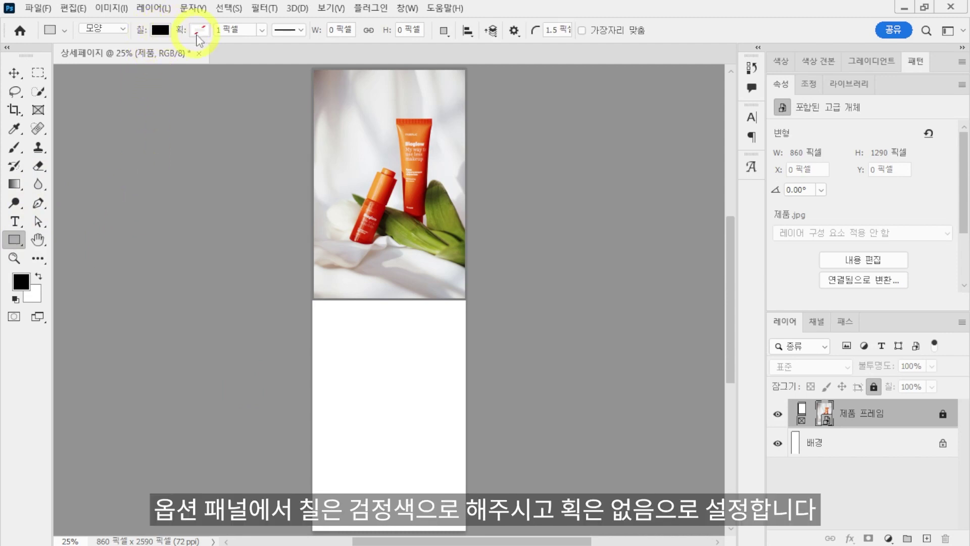
click(461, 179)
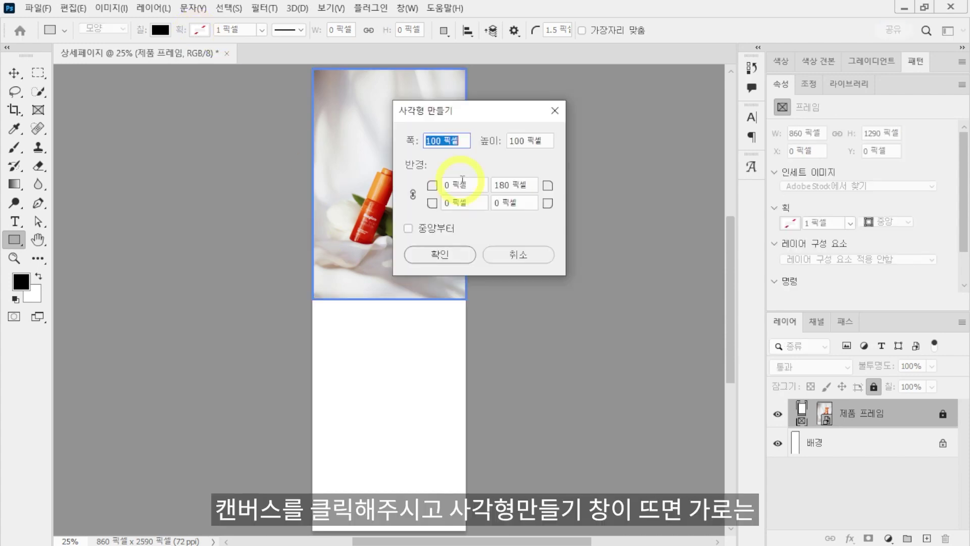
text(740)
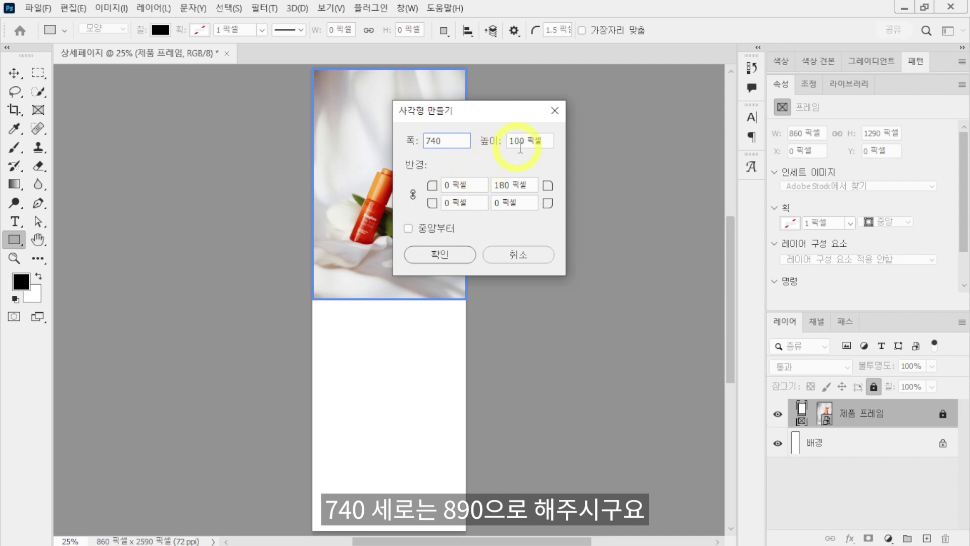
drag(524, 141, 505, 146)
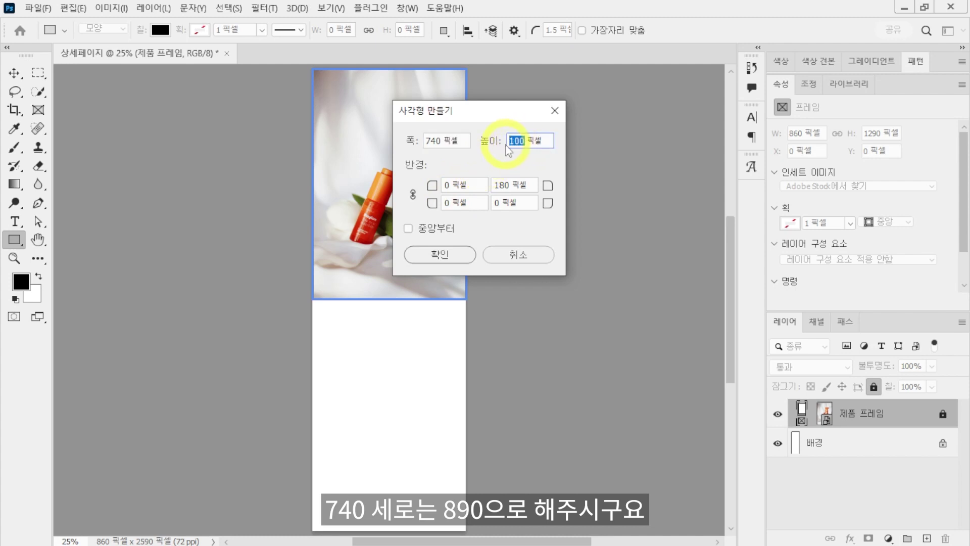
text(890)
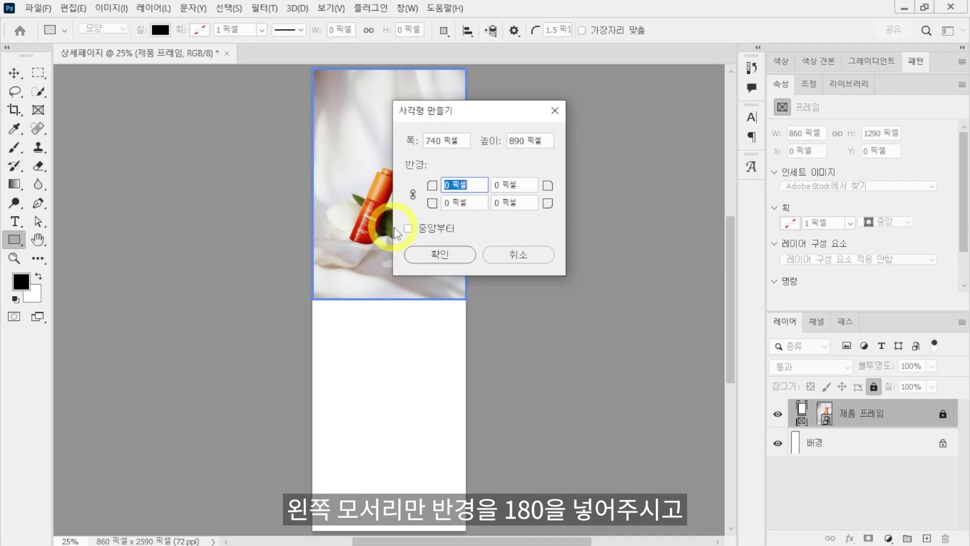
text(180)
click(426, 254)
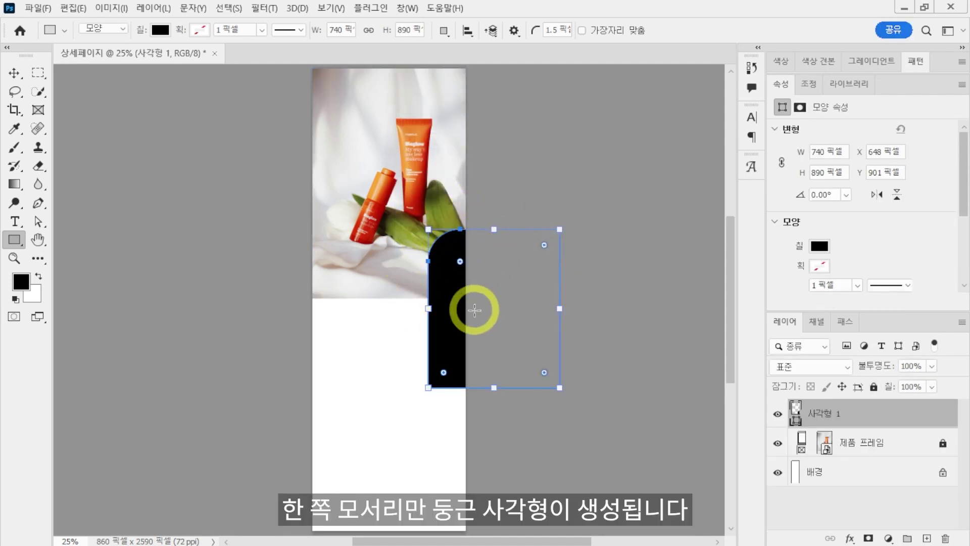
click(15, 73)
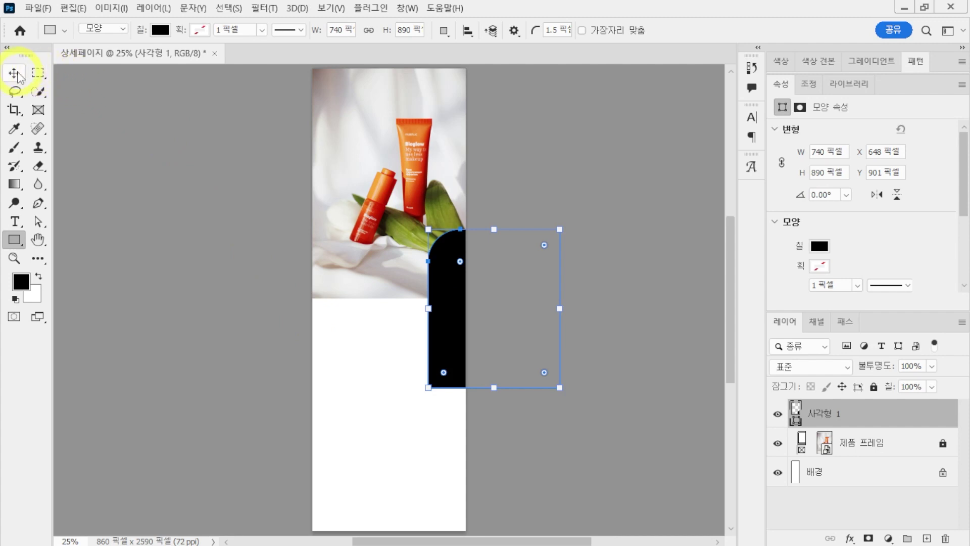
drag(429, 288, 350, 416)
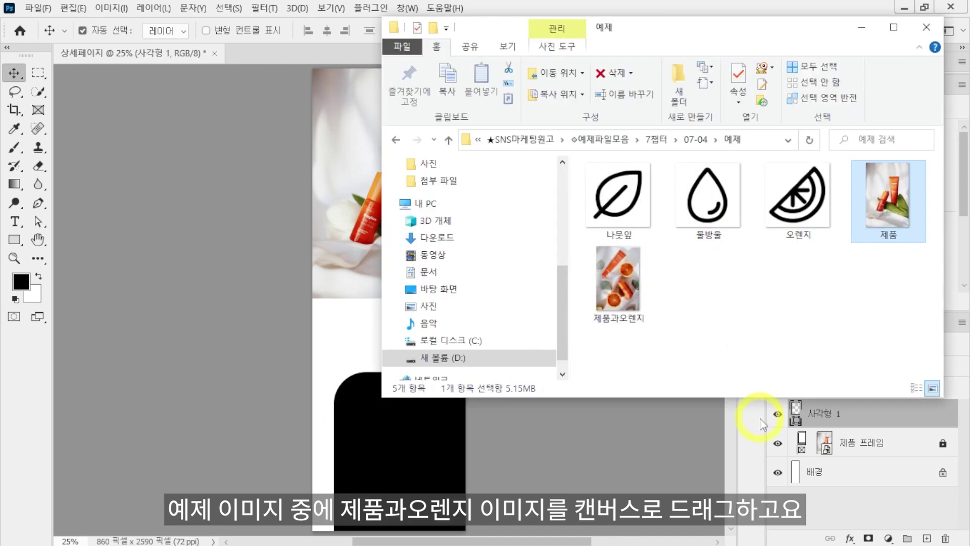
- Place the 제품과오렌지 image on the canvas and clip it to the rectangle layer with a clipping mask
click(612, 290)
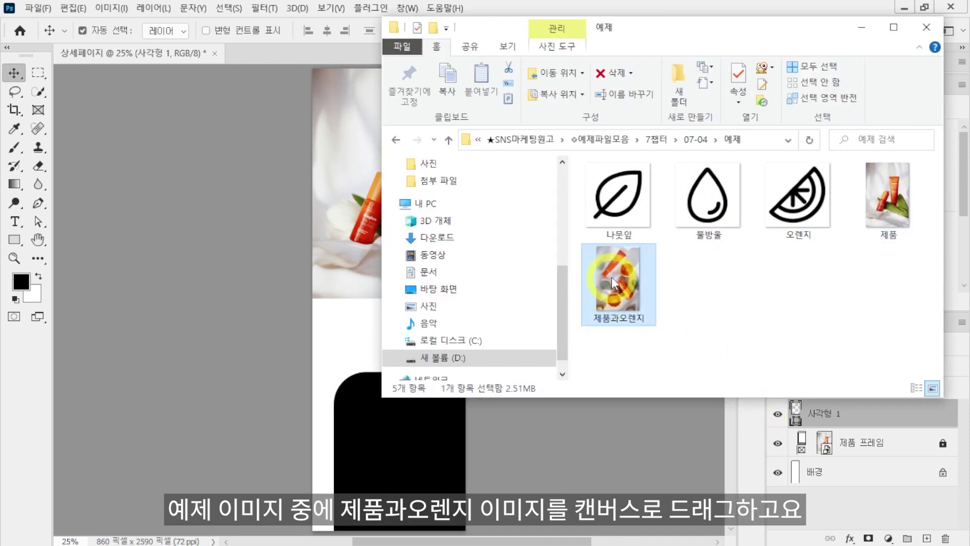
drag(611, 274, 361, 474)
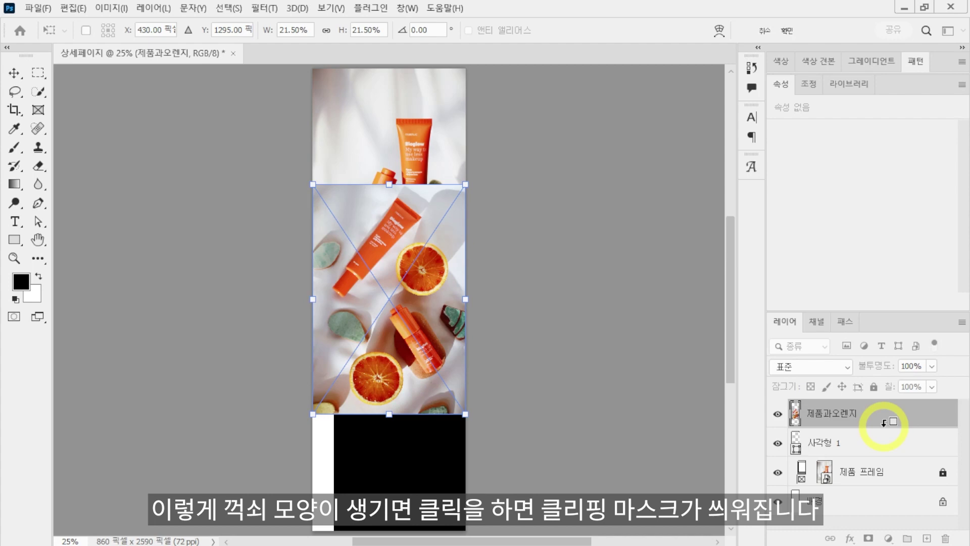
alt+click(885, 421)
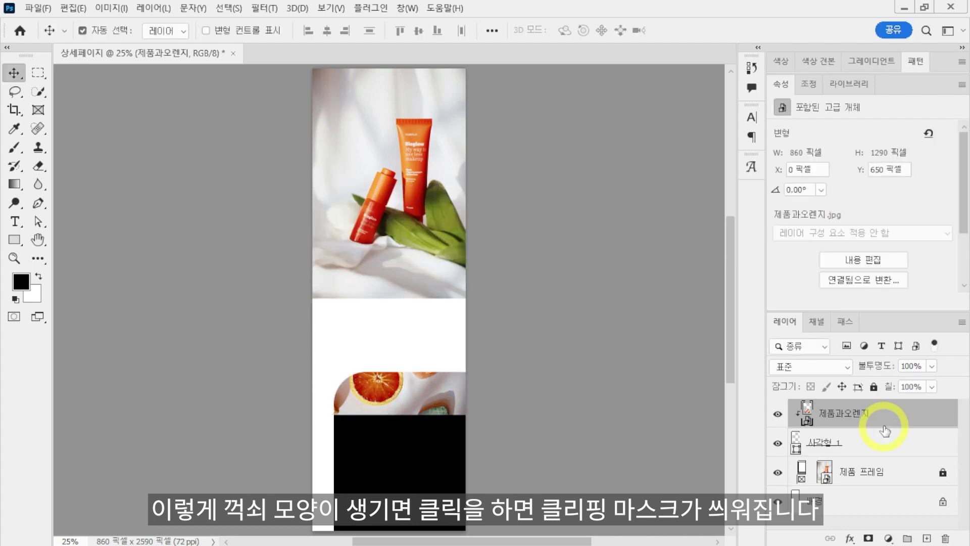
- Scale the 제품과오렌지 image down to about 19.33% and move it down so it fills the rounded rectangle
key(ctrl+t)
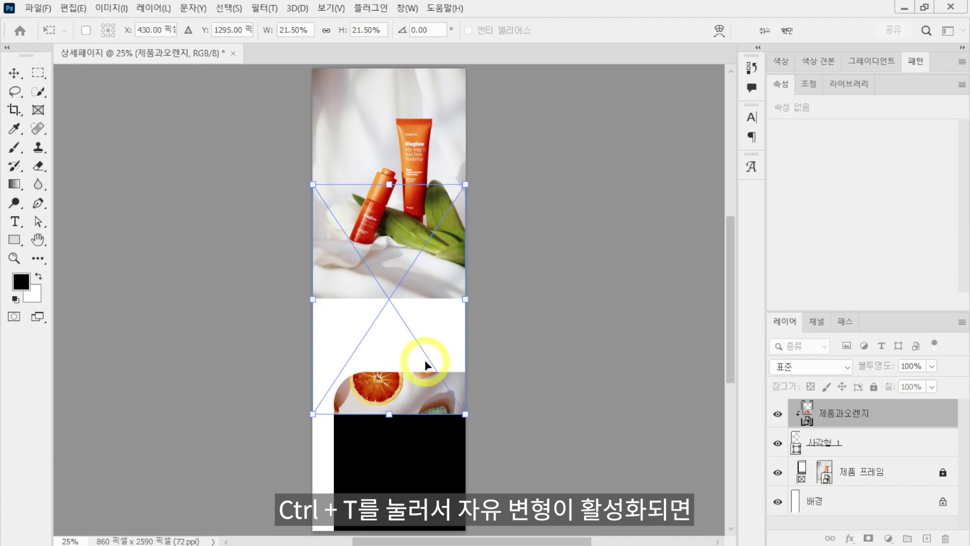
drag(316, 187, 327, 208)
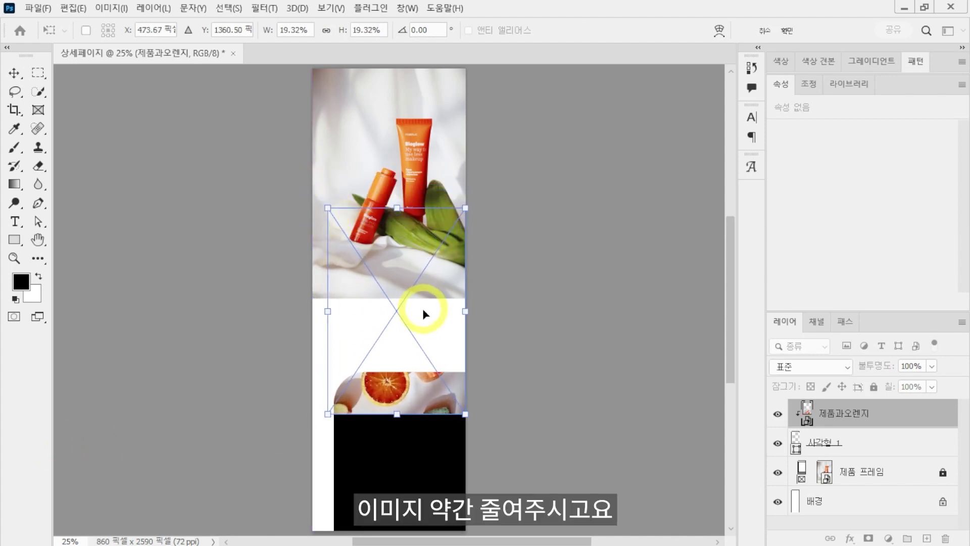
drag(423, 310, 424, 446)
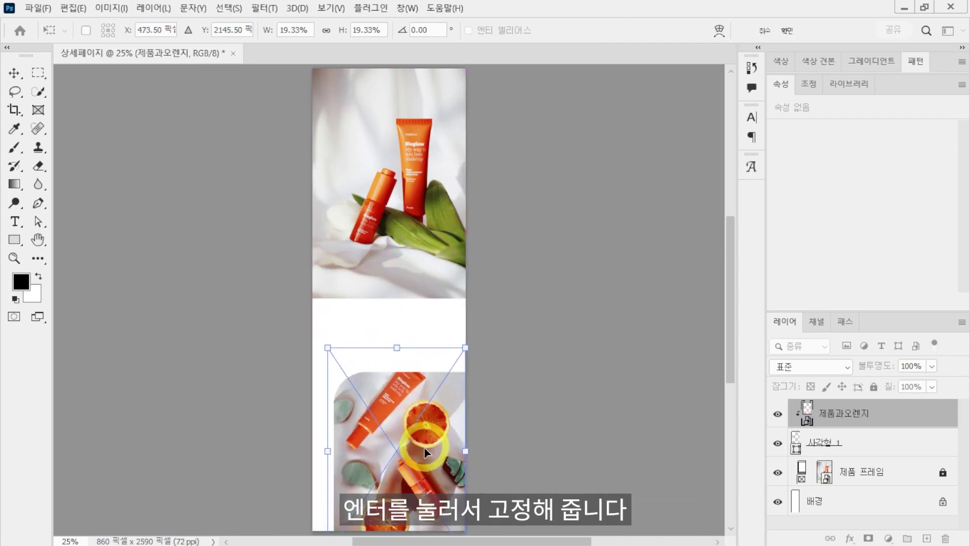
key(Return)
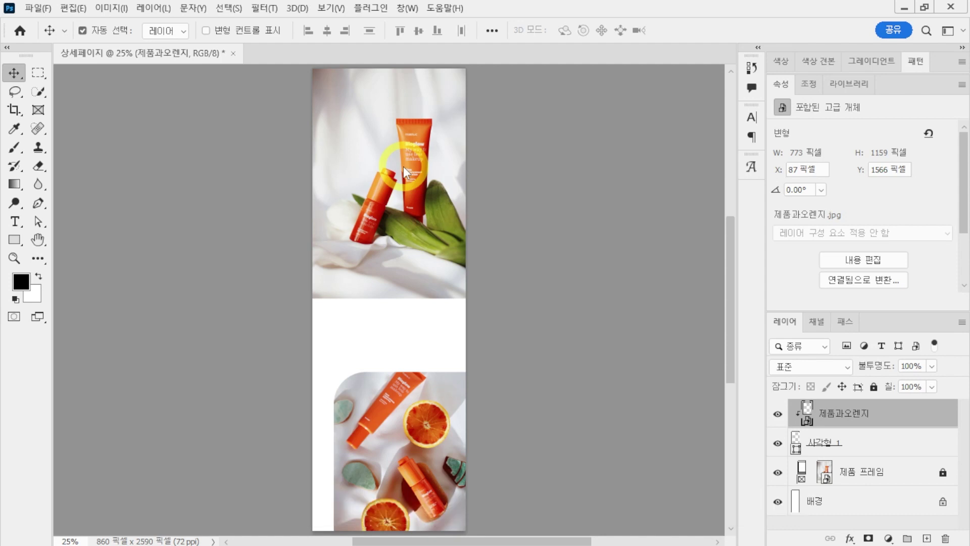
- Start a new guide layout with margins enabled and columns turned off
click(321, 9)
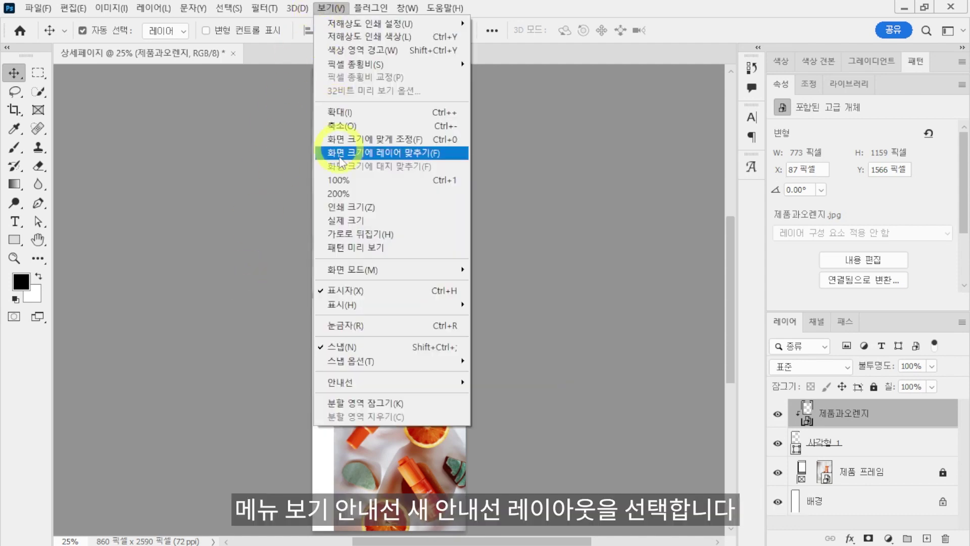
mouse_move(359, 388)
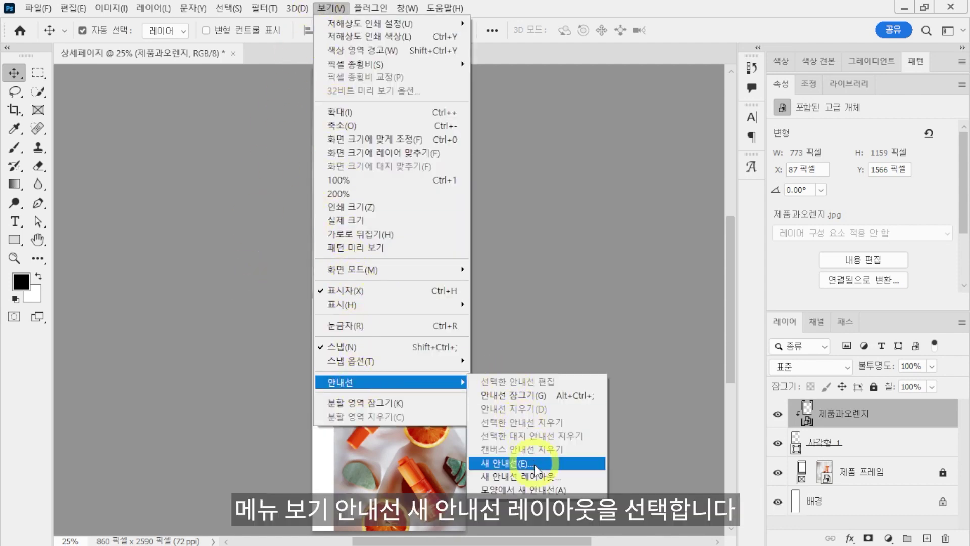
click(535, 476)
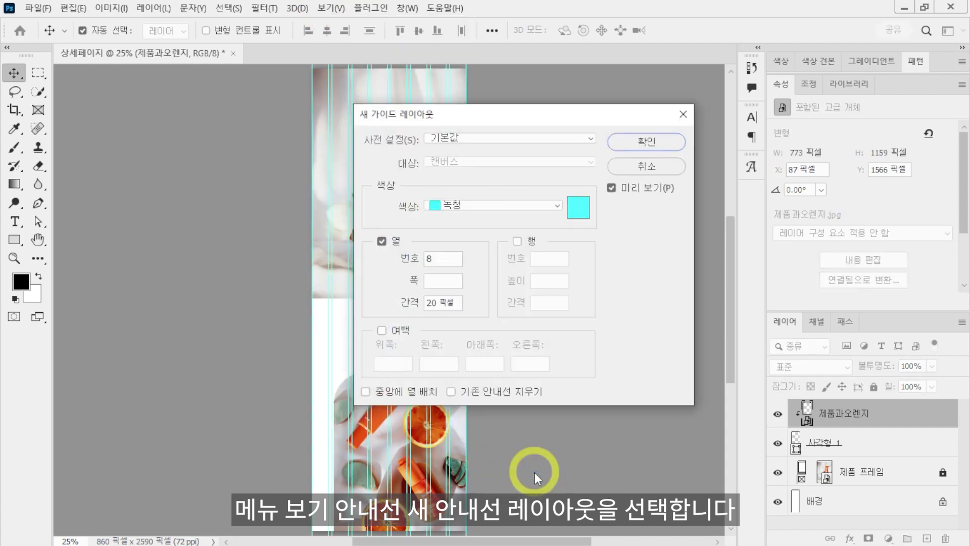
click(382, 331)
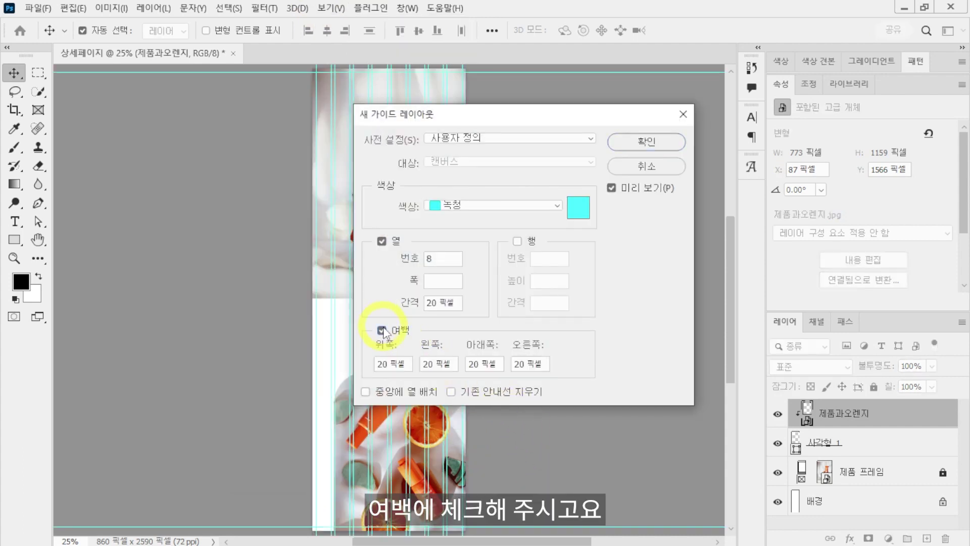
click(382, 241)
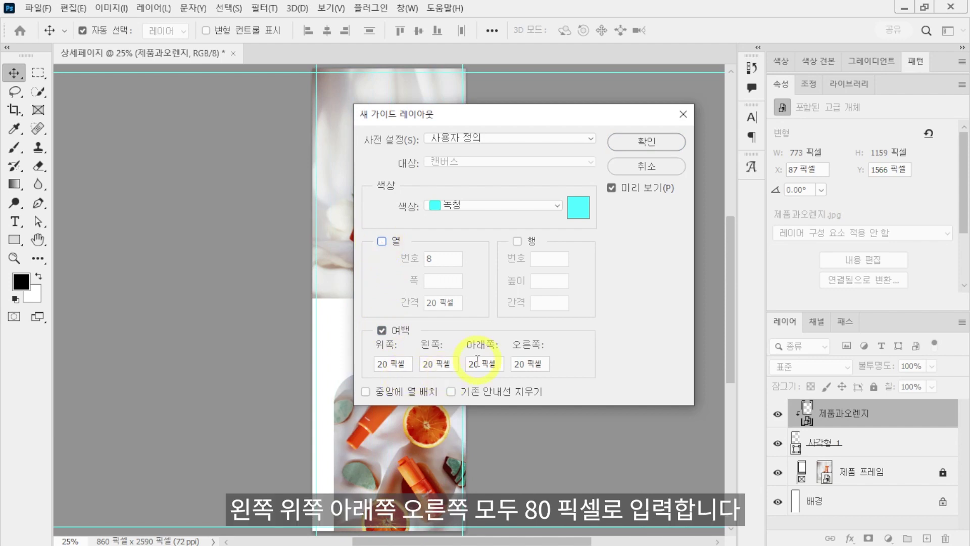
- Set the guide layout's top, left, bottom and right margins to 80 pixels each and create the guides
drag(399, 364, 366, 367)
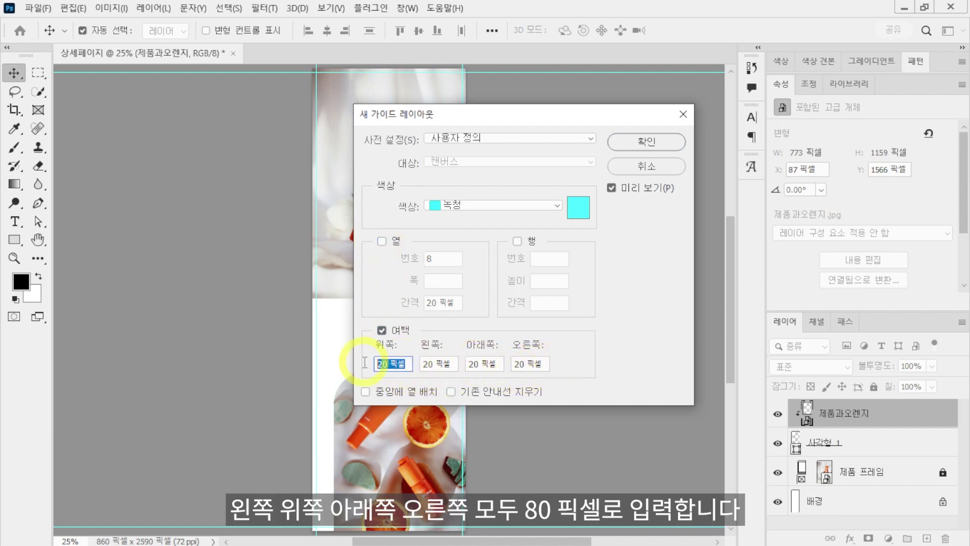
text(80)
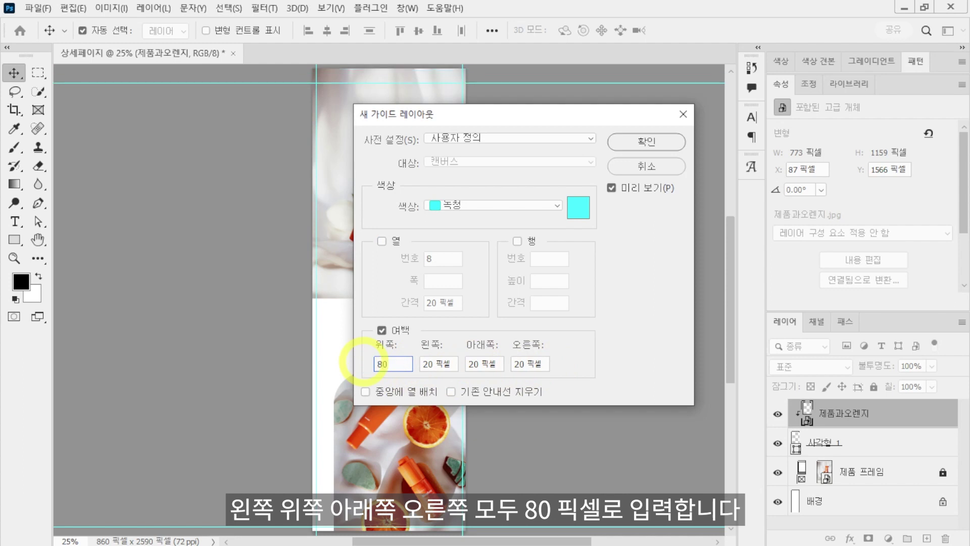
key(Tab)
text(80)
key(Tab)
text(80)
key(Tab)
text(80)
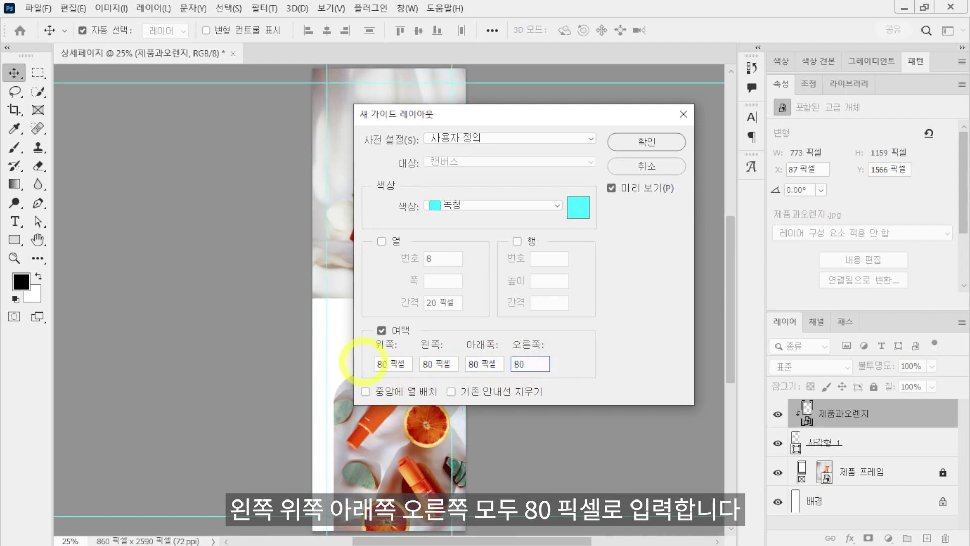
click(626, 142)
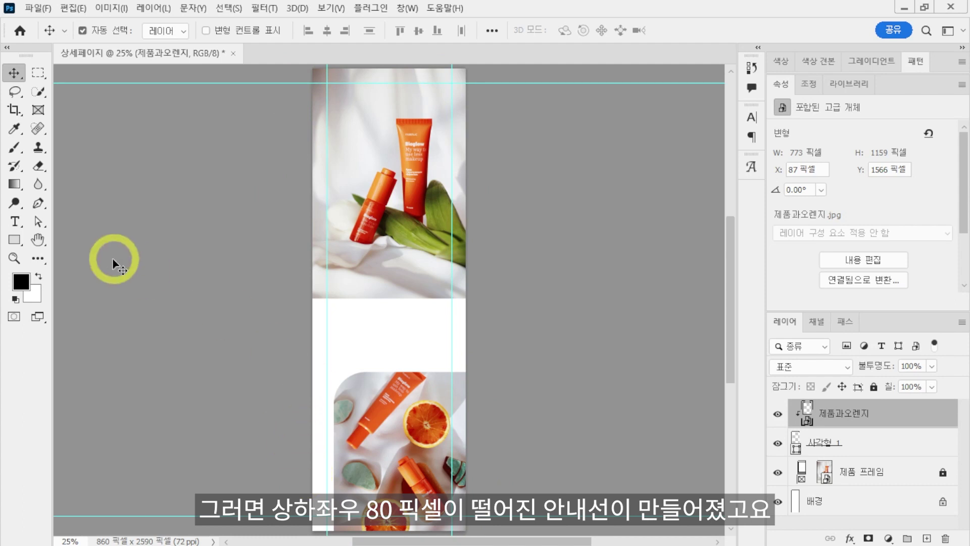
- Set up the Type tool with the Montserrat Bold font at 45 pixels
click(15, 222)
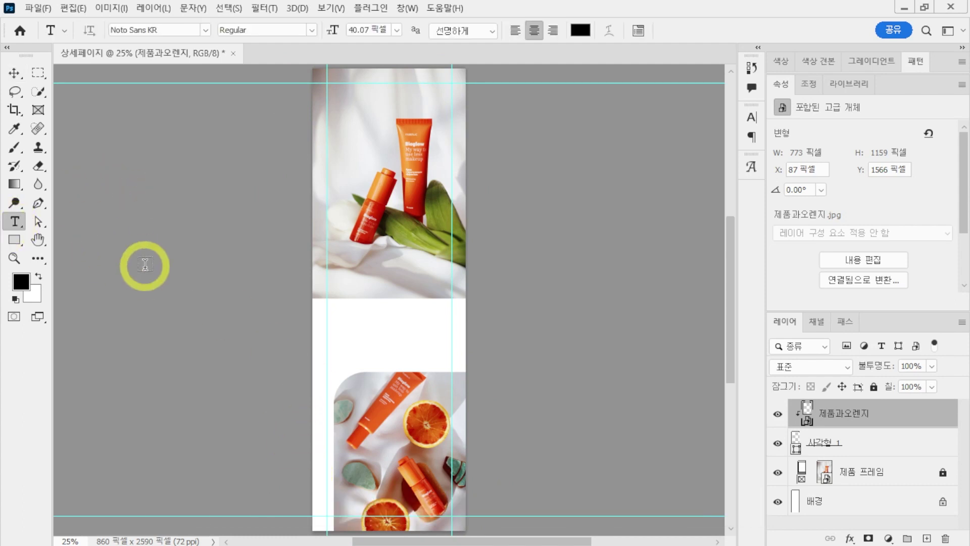
click(176, 29)
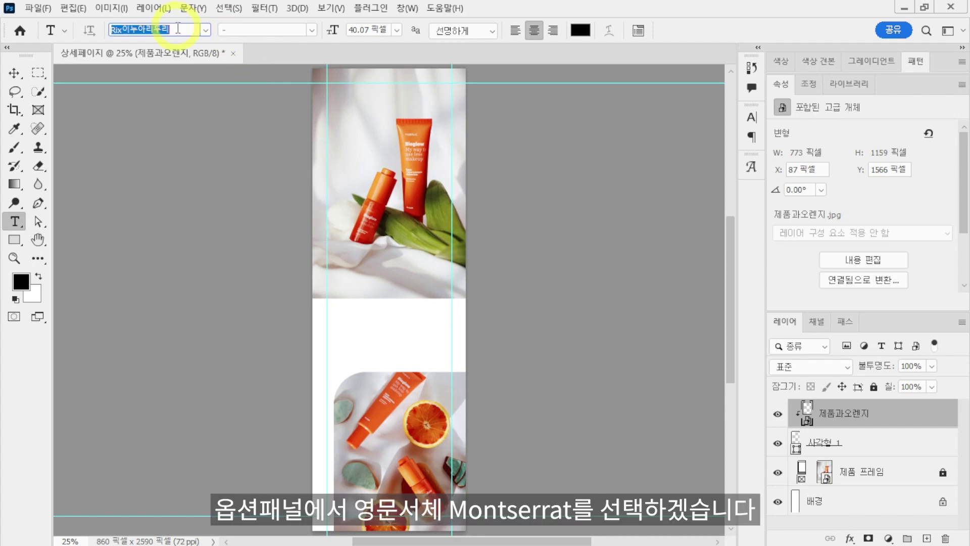
text(mon)
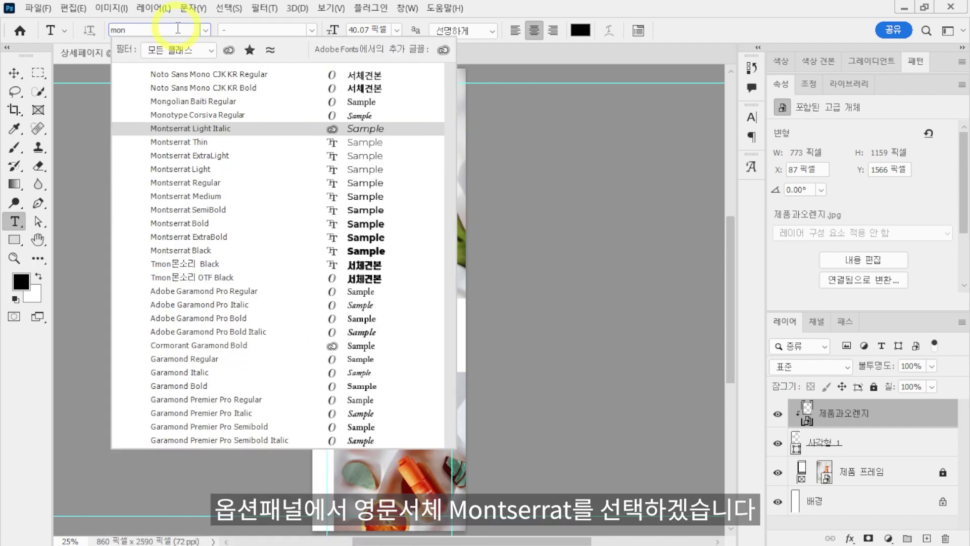
click(192, 223)
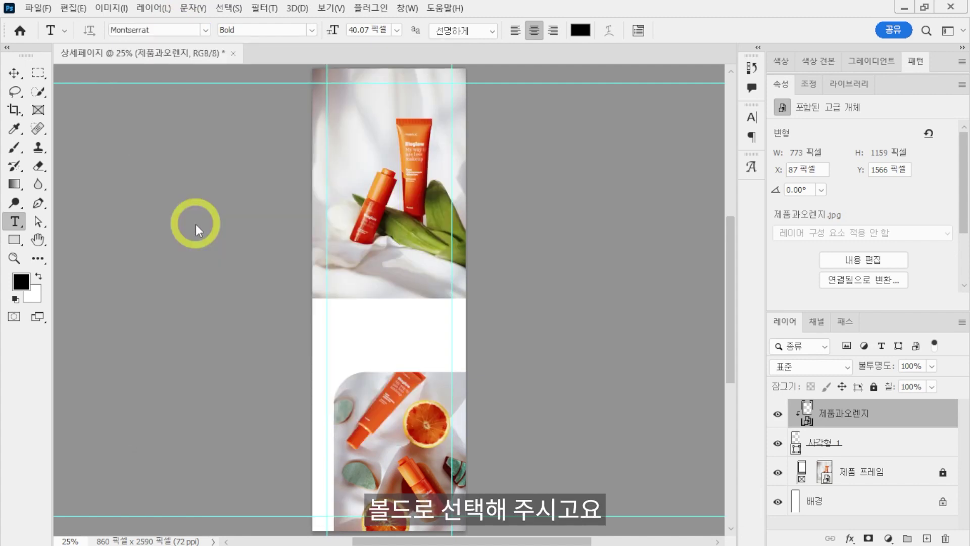
click(372, 29)
drag(372, 30, 348, 31)
text(45)
key(Return)
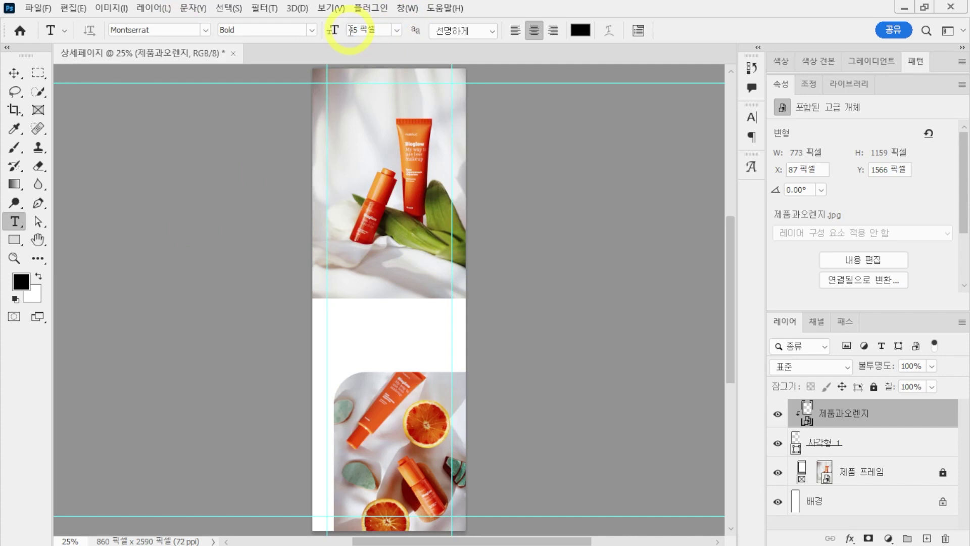
- Set the text alignment to left and the text colour to #222
click(514, 31)
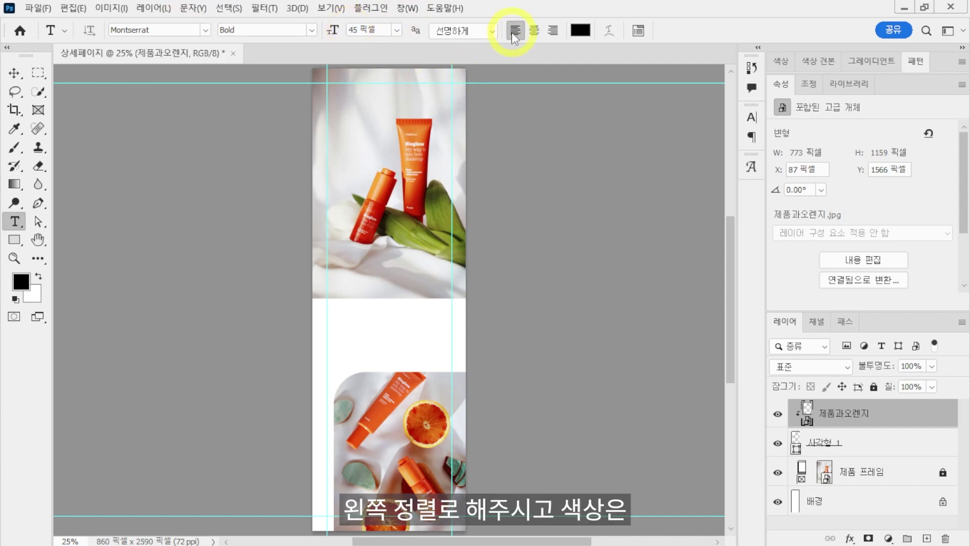
click(579, 31)
text(222)
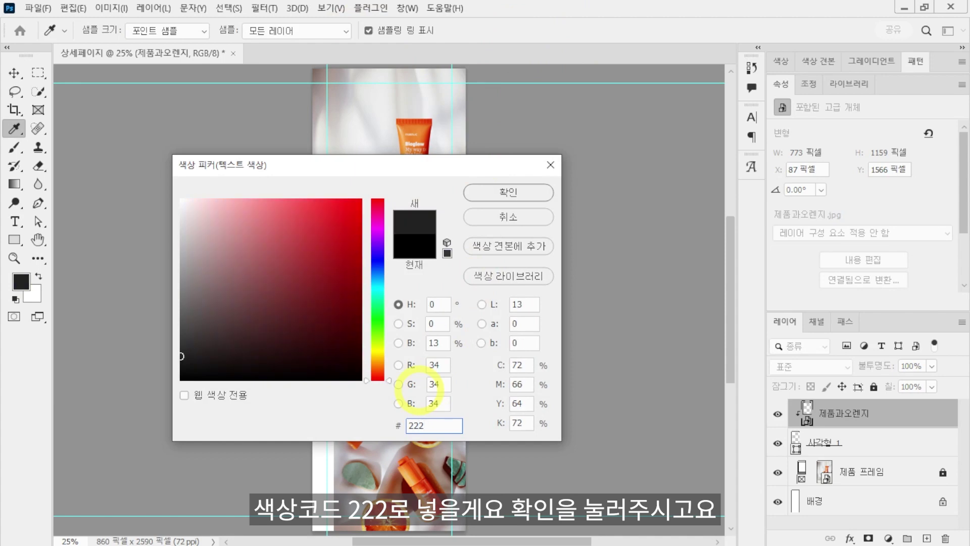
click(517, 193)
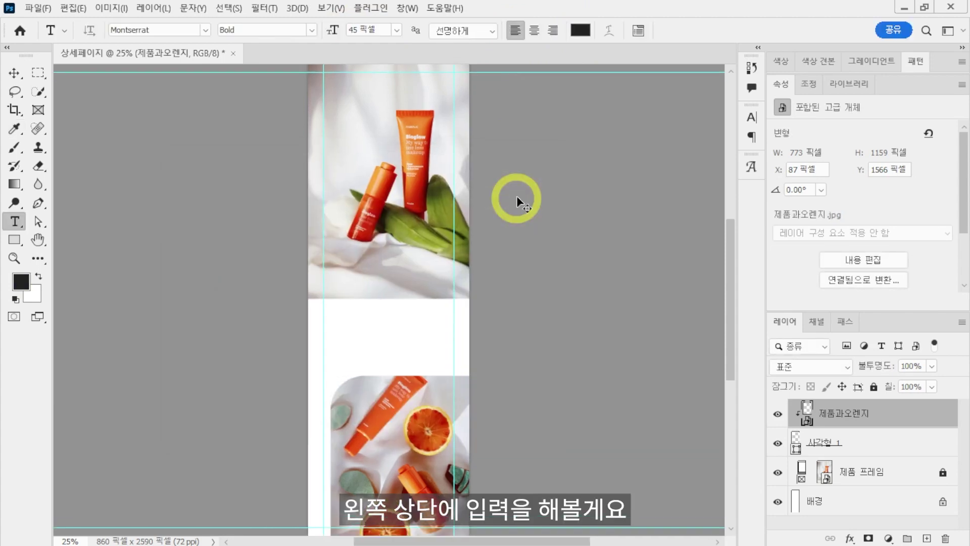
- Add the two-line title "EASY DESIGN / MAKEUP FULL SET" near the upper-left margin guides of the product photo
key(ctrl+plus)
key(ctrl+plus)
key(ctrl+plus)
drag(433, 195, 407, 260)
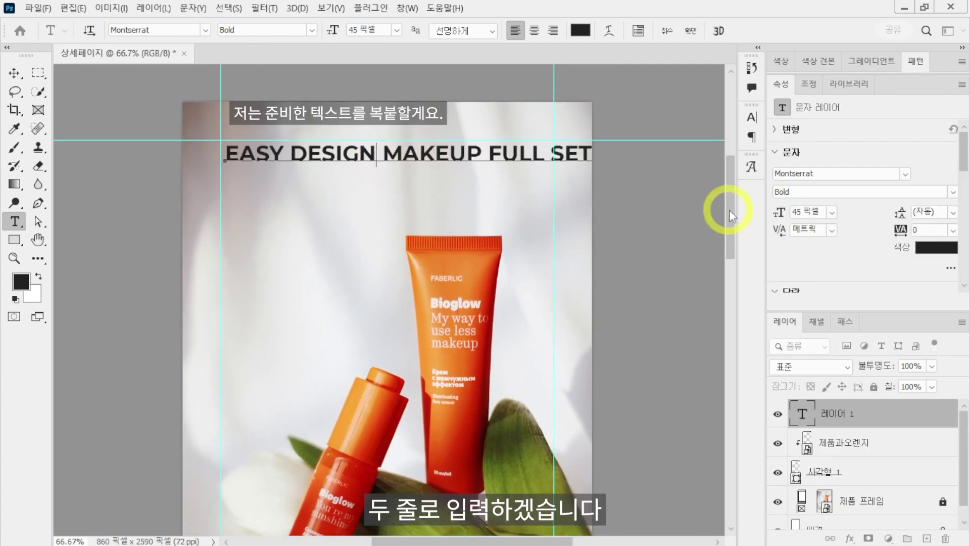
key(Right)
key(Return)
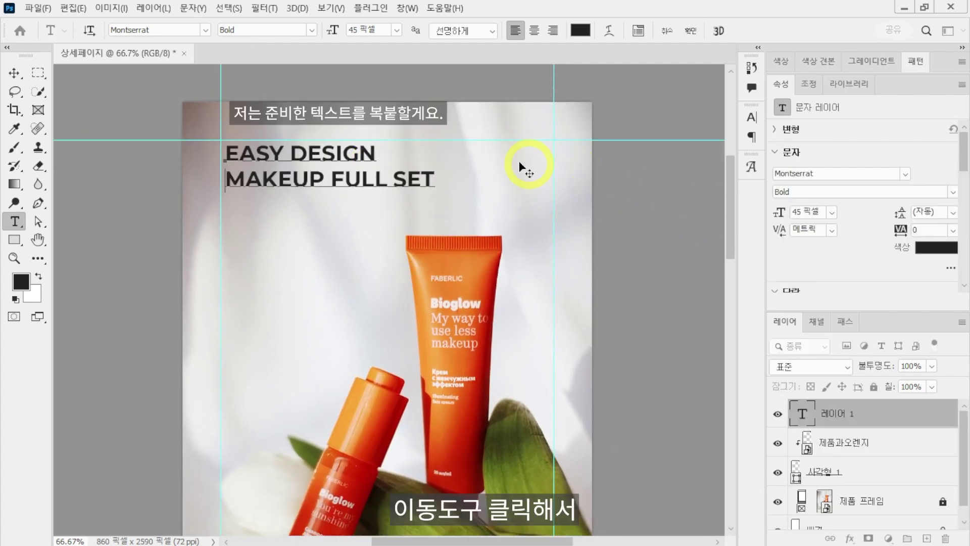
- Move the title so it sits against the intersection of the left and top margin guides
click(20, 75)
click(250, 151)
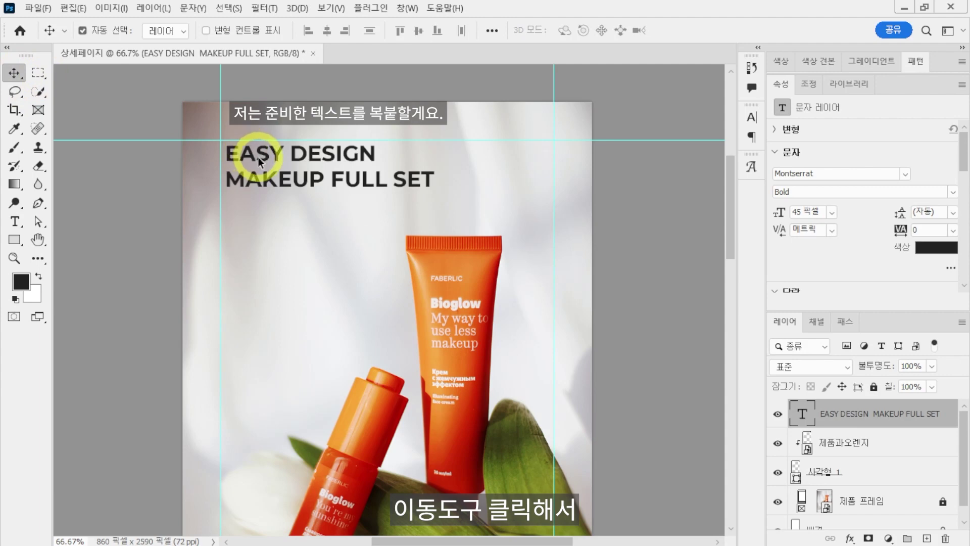
drag(258, 157, 252, 151)
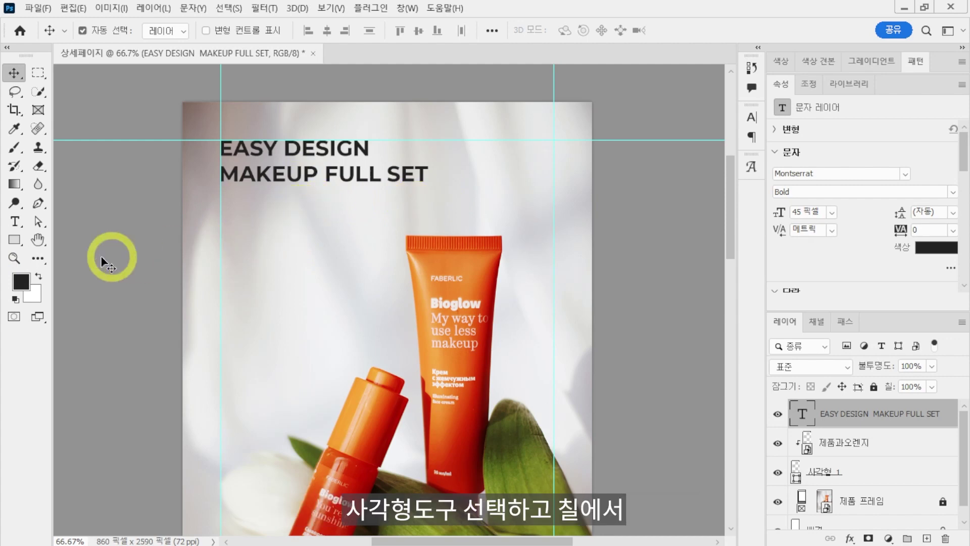
- Set the Rectangle tool's fill colour to #222222
click(19, 242)
click(157, 30)
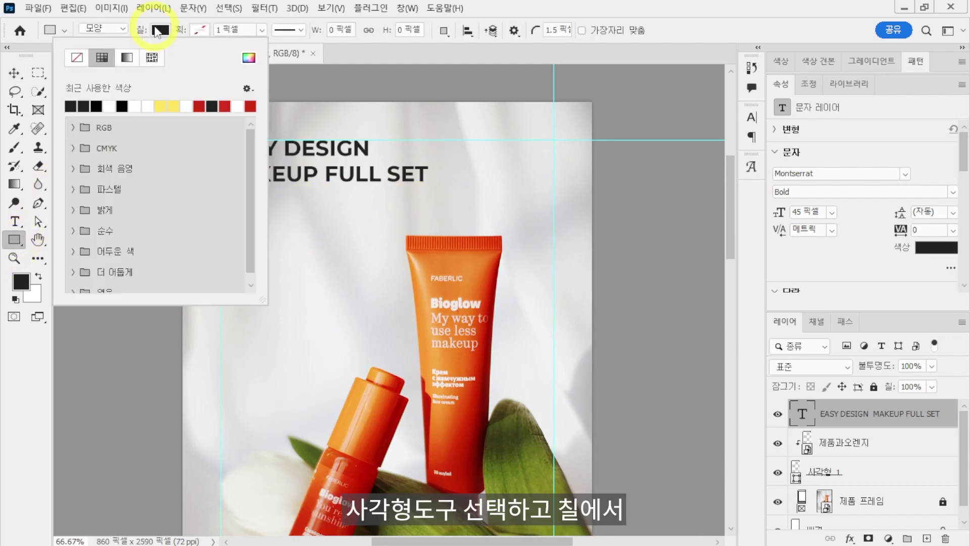
click(247, 57)
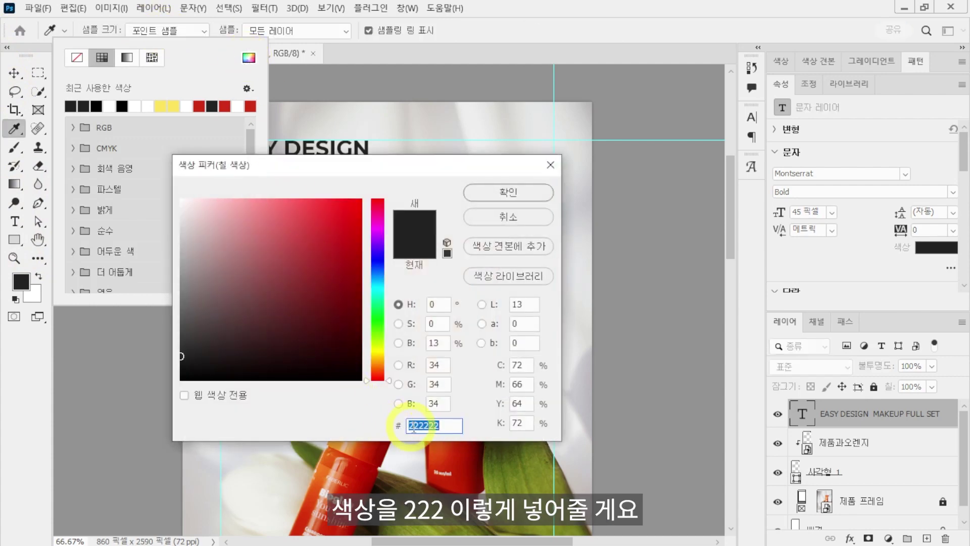
click(480, 192)
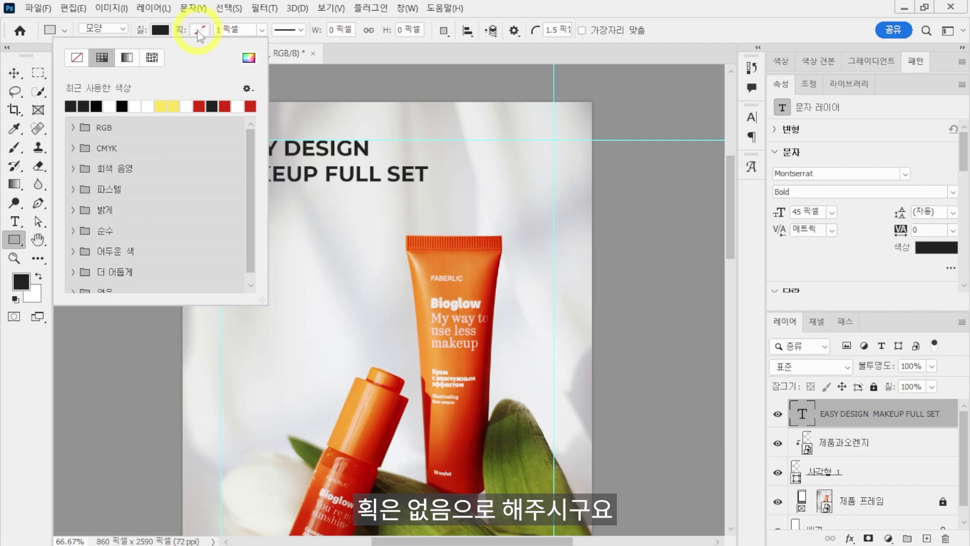
- Create a 438 × 8 pixel rectangle with all corner radii at 0 and place it under the title, against the left margin guide
click(331, 30)
text(438)
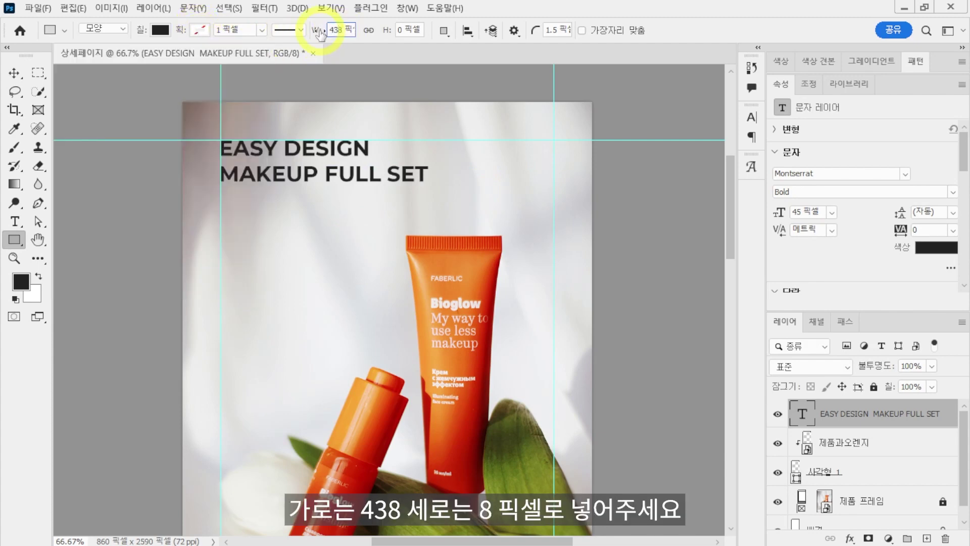
click(407, 31)
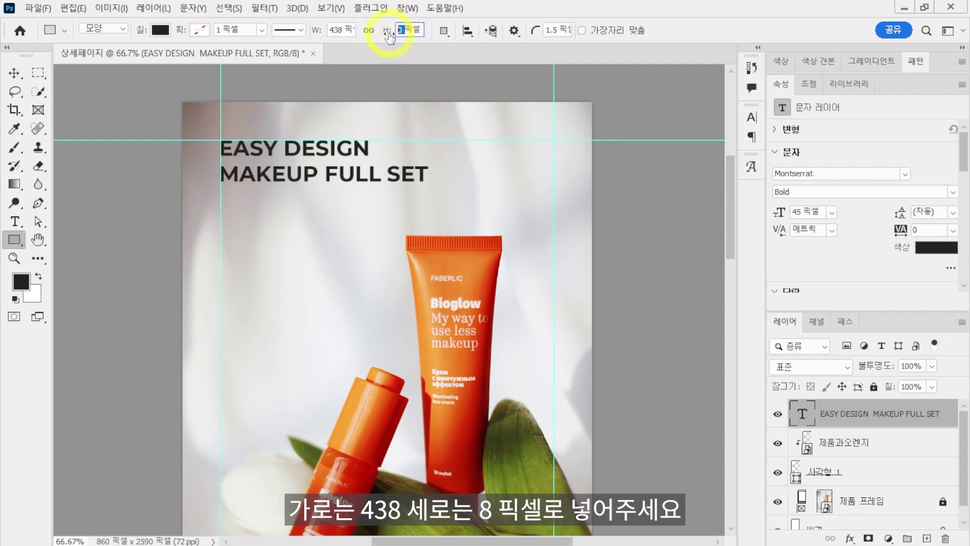
text(8)
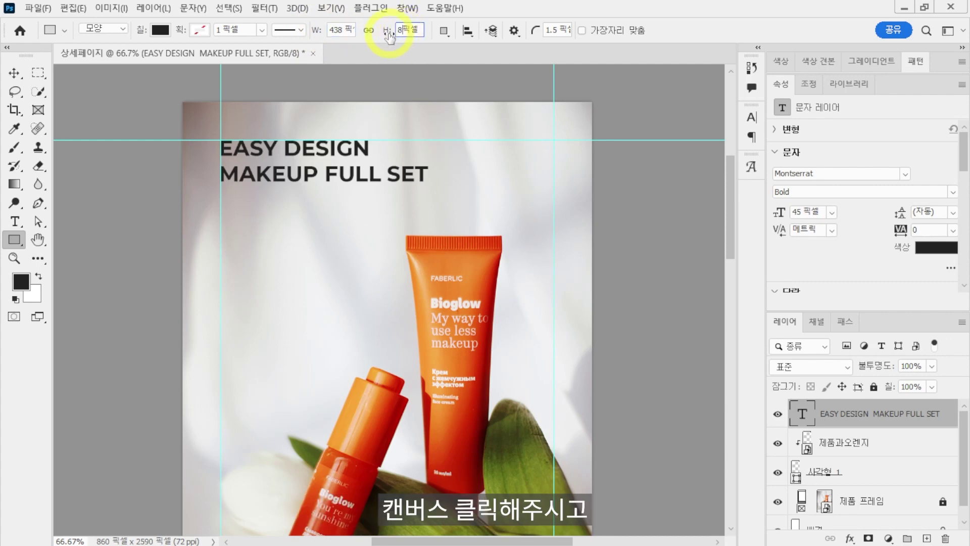
click(371, 287)
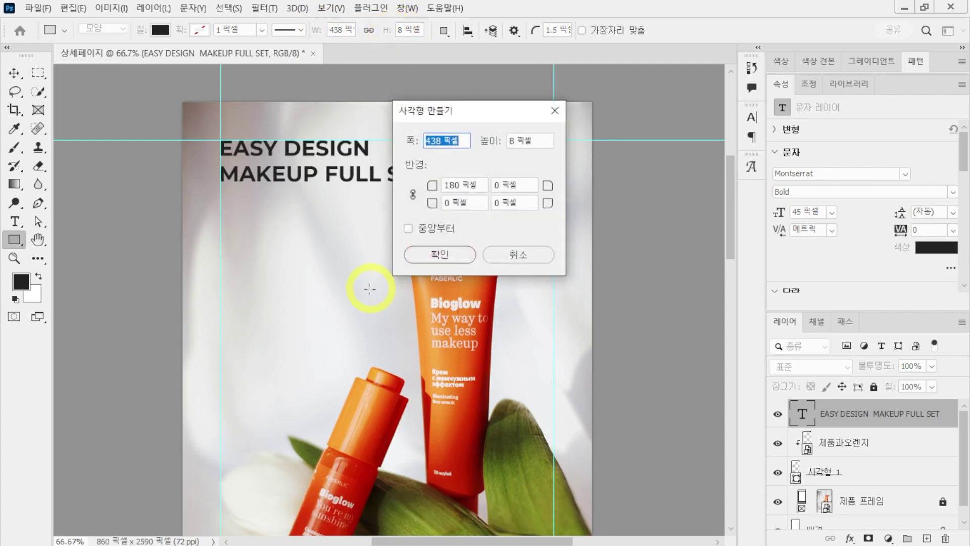
double_click(453, 185)
text(0)
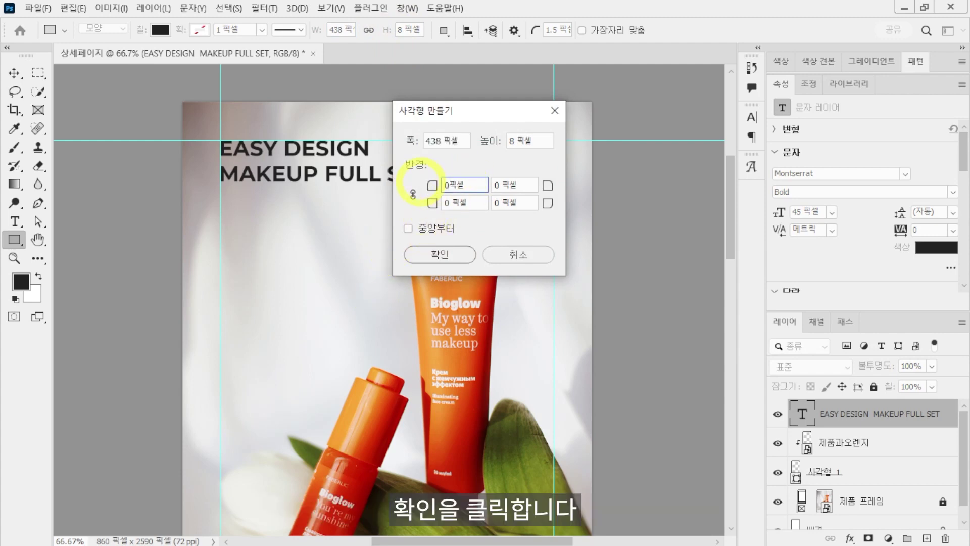
click(439, 255)
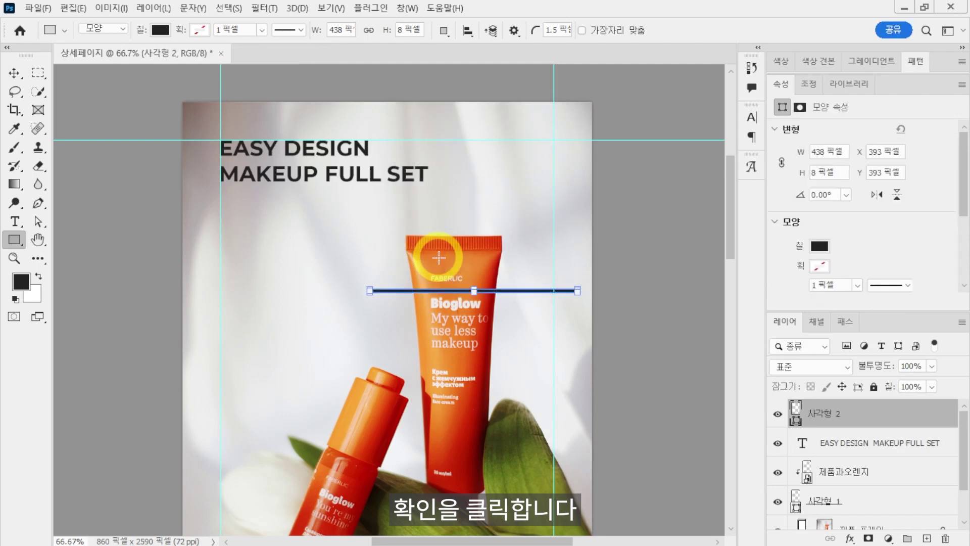
click(14, 72)
drag(402, 298, 253, 195)
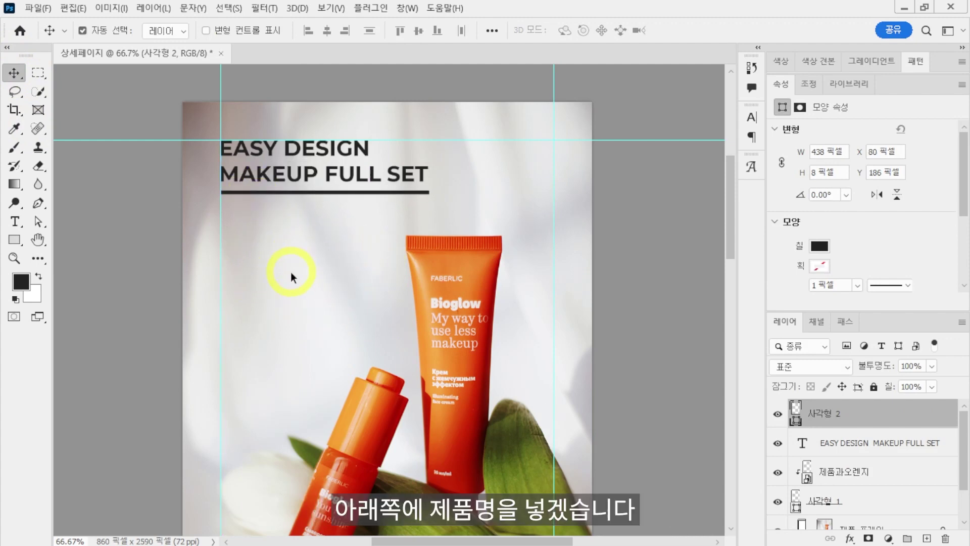
- Set the Horizontal Type tool's font size to 80 pixels and its text colour to #e15f1f
click(15, 222)
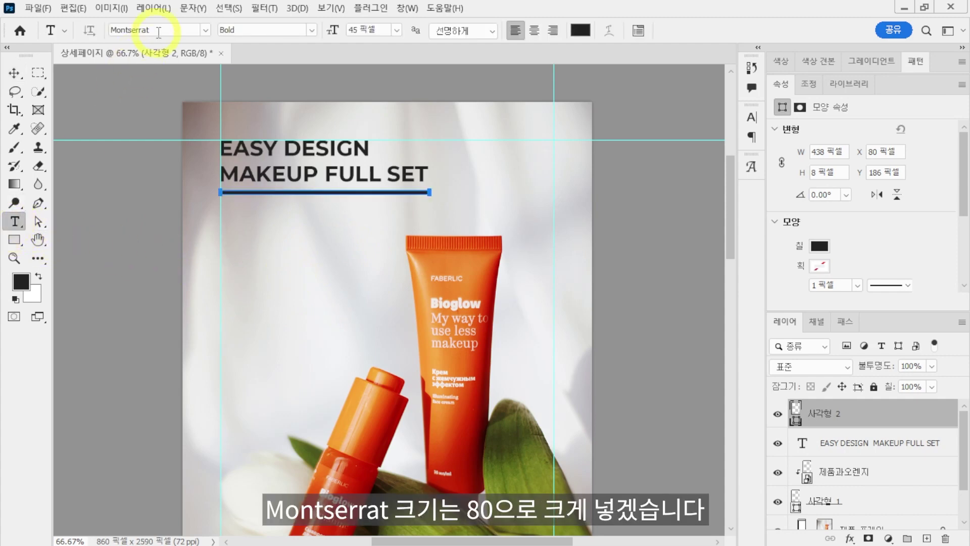
click(354, 29)
text(80)
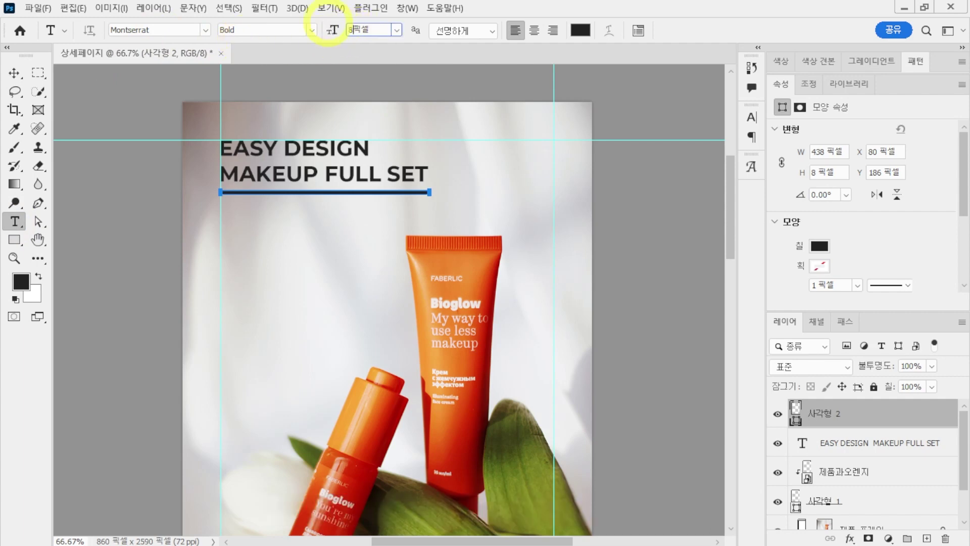
click(581, 30)
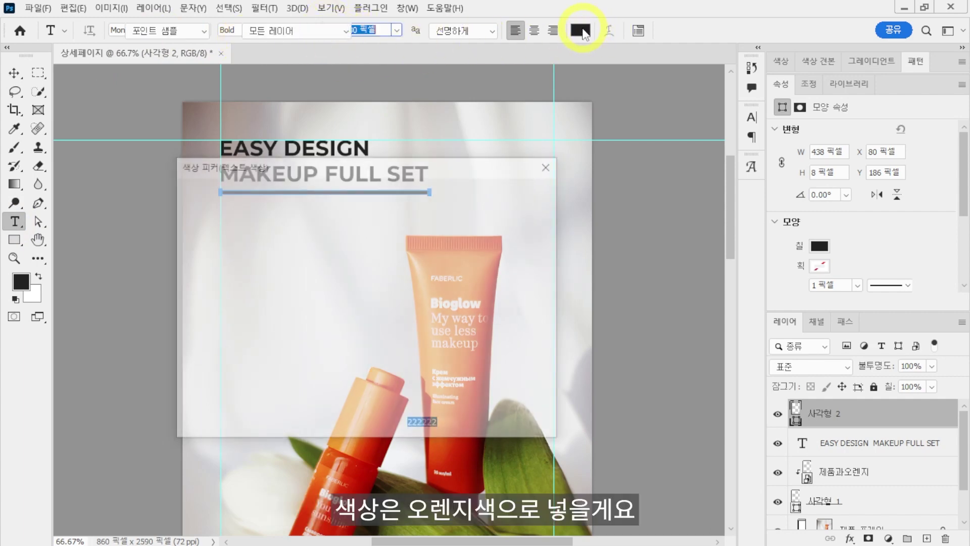
key(BackSpace)
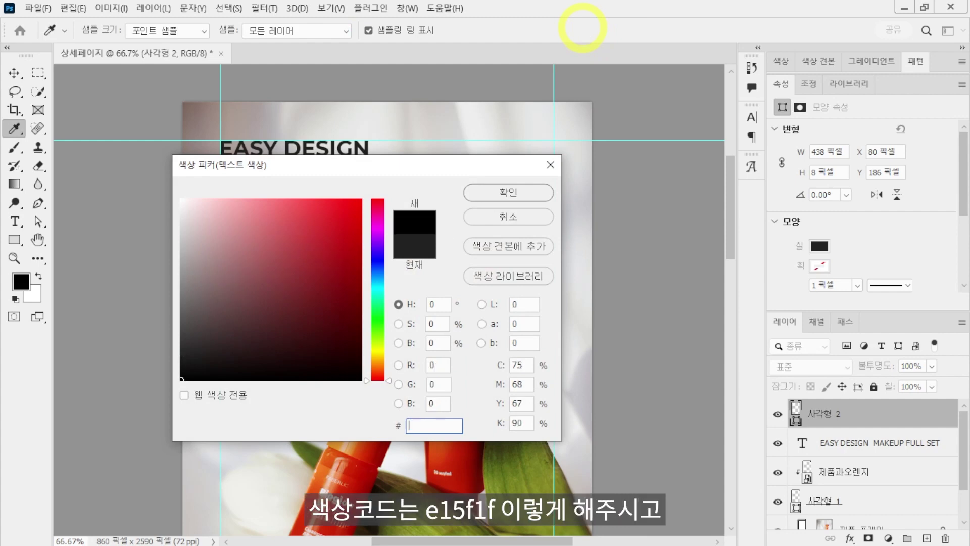
text(e15f1f)
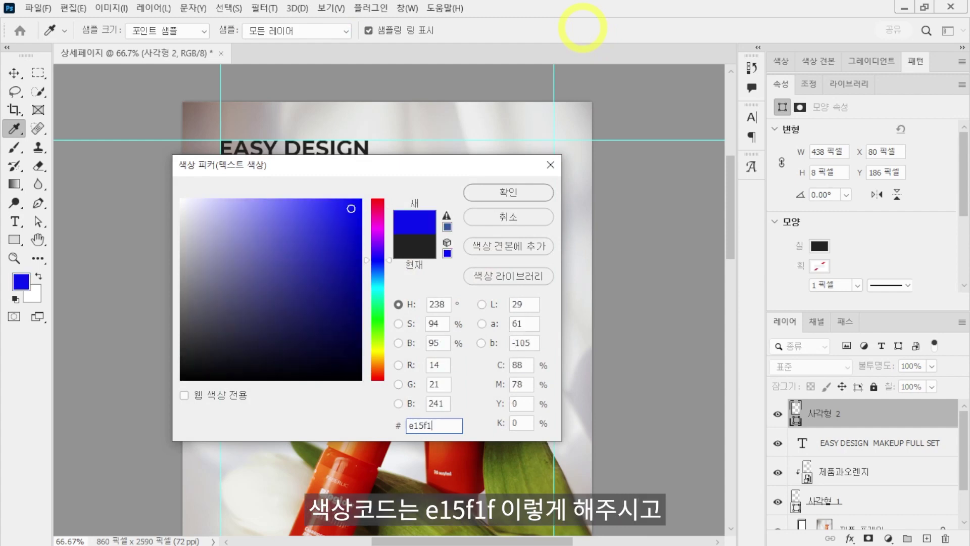
click(525, 192)
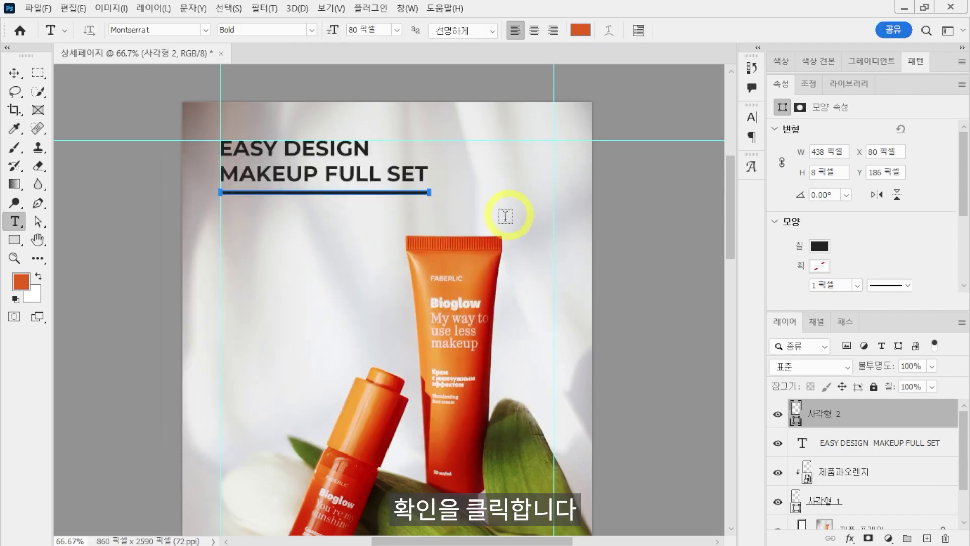
- Add the product name "Daily Set" below the title's underline and align its left edge with the left margin guide
click(225, 246)
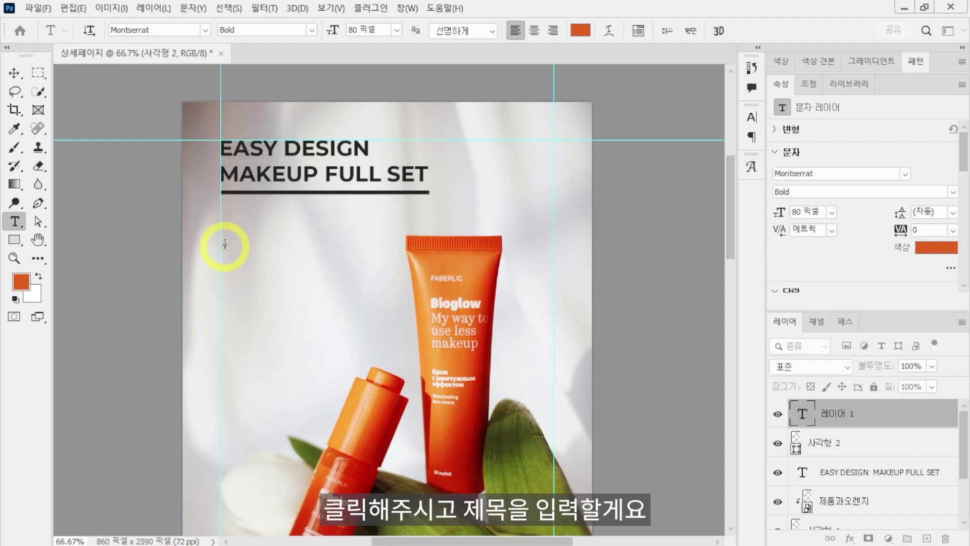
text(Daily Set)
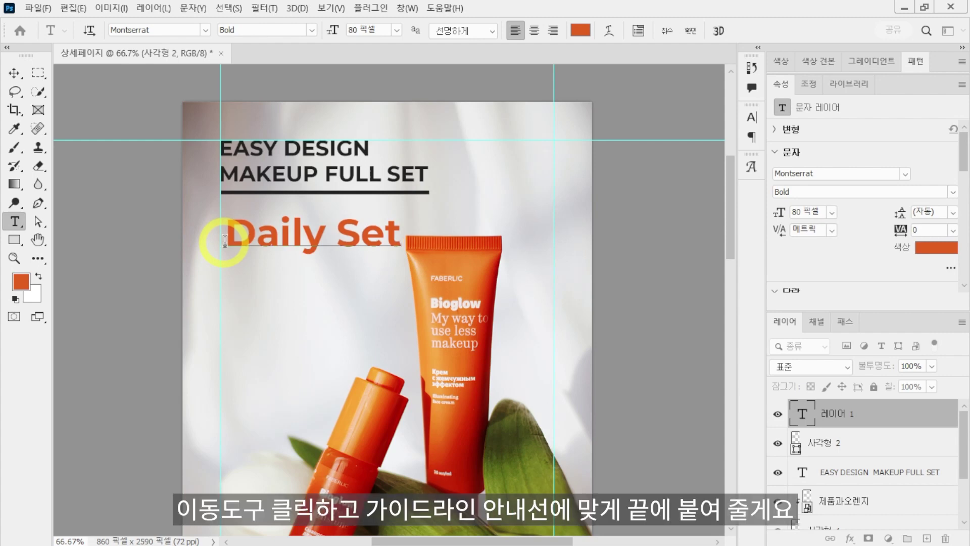
click(14, 72)
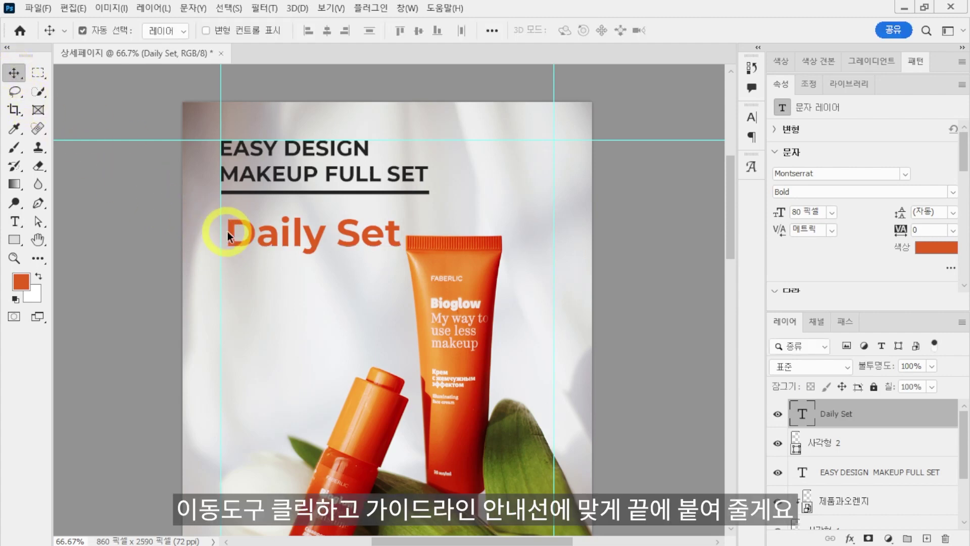
drag(233, 233, 228, 254)
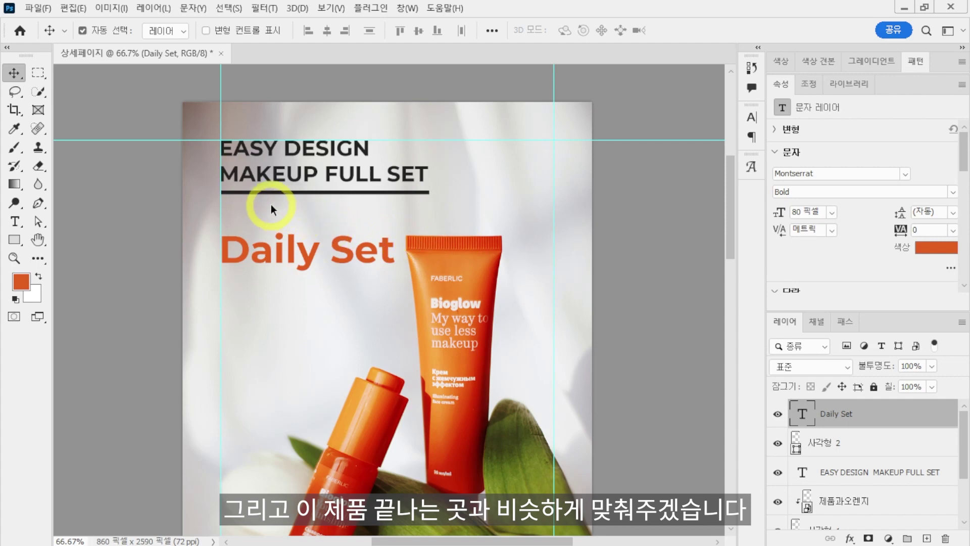
- Nudge the dark line under the title down to a Y position of 202 pixels
click(246, 193)
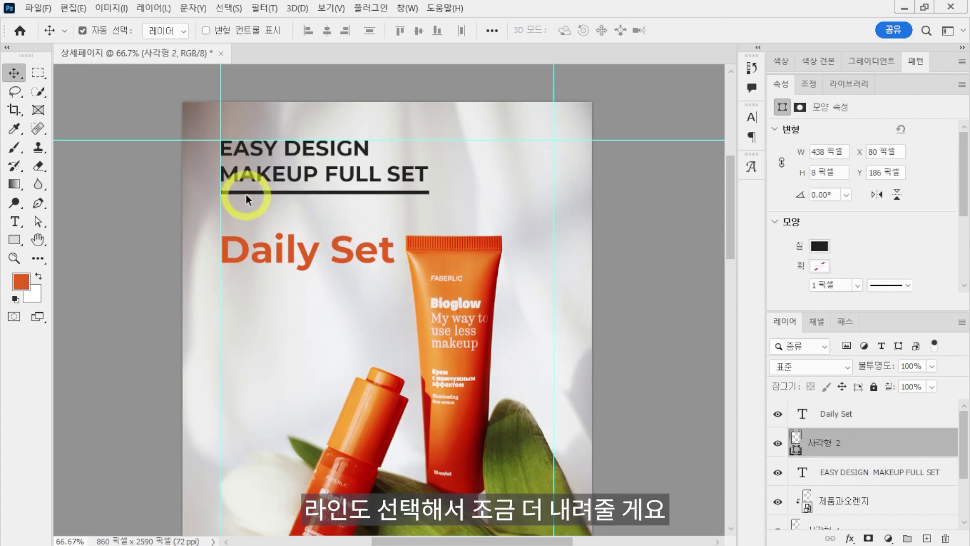
key(Down)
key(Down)
key(Down)
key(Down)
key(Down)
key(Down)
key(Down)
key(Down)
key(Down)
key(Down)
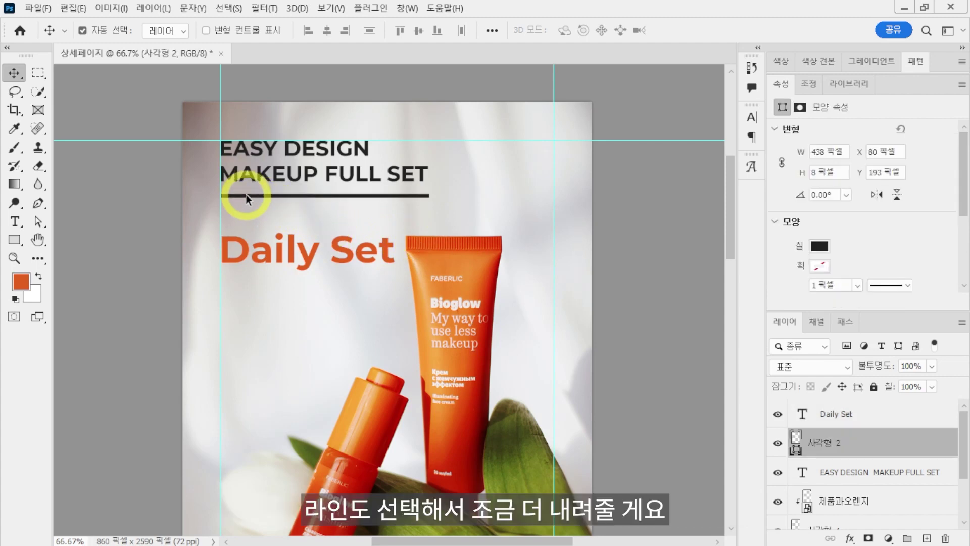
key(Down)
key(Down)
key(Down)
key(Down)
key(Down)
key(Down)
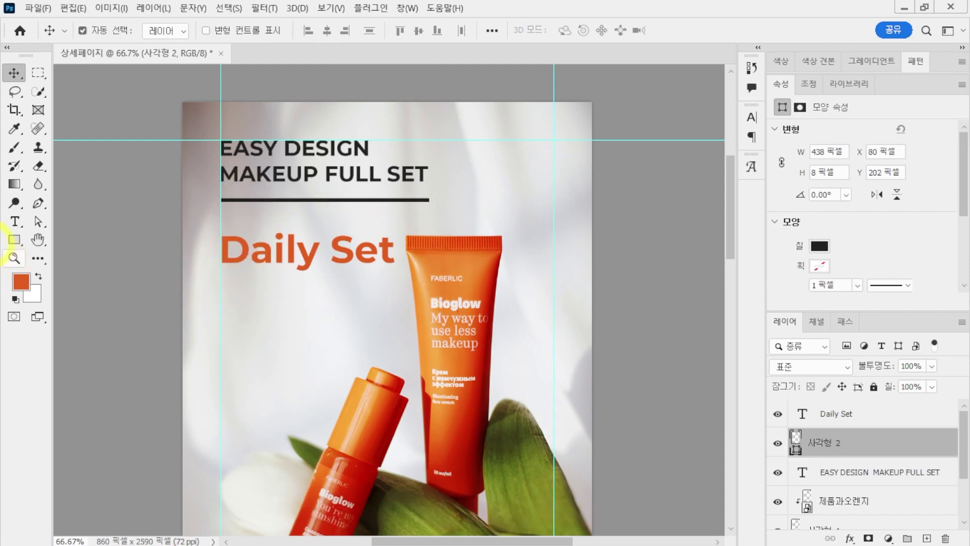
- Start a new text layer below "Daily Set" near the left margin guide, using the Noto Sans KR Regular font
click(15, 222)
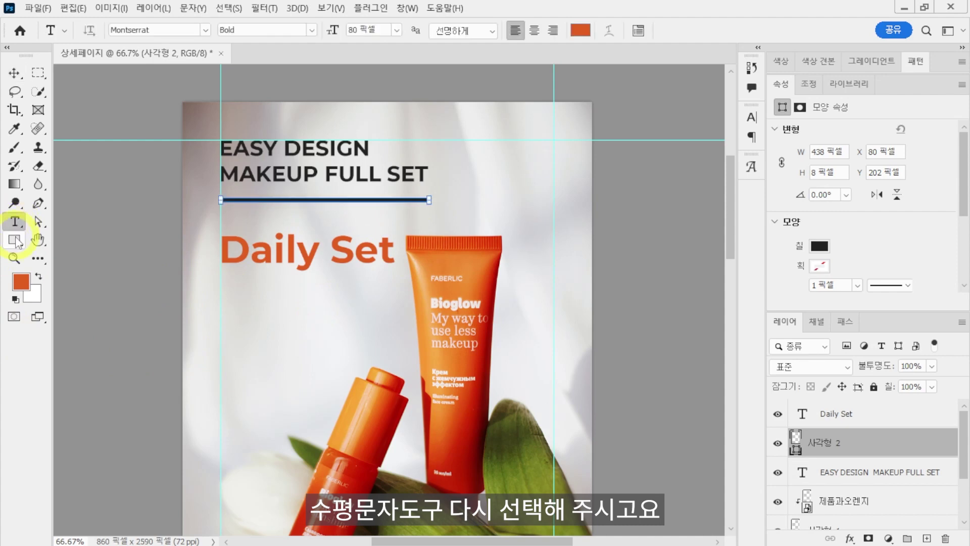
click(223, 291)
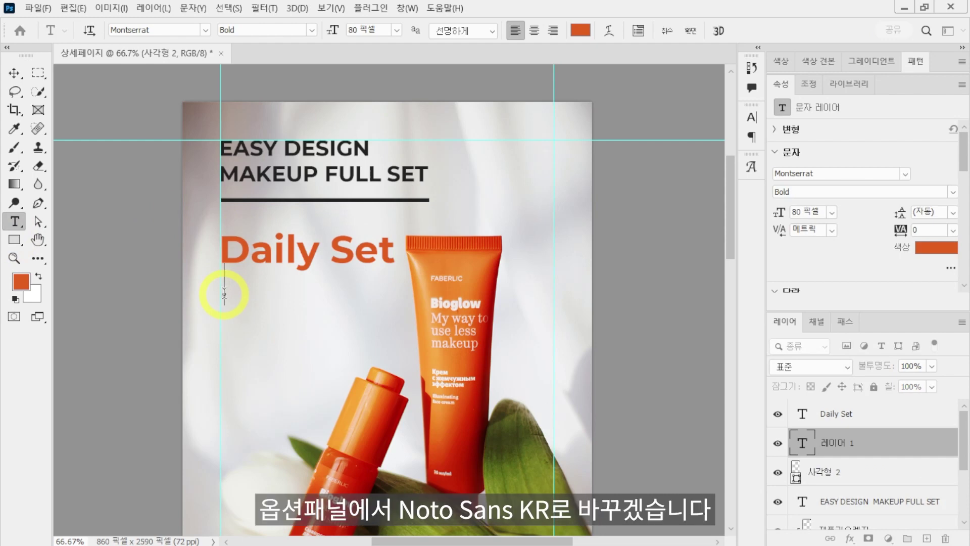
click(157, 30)
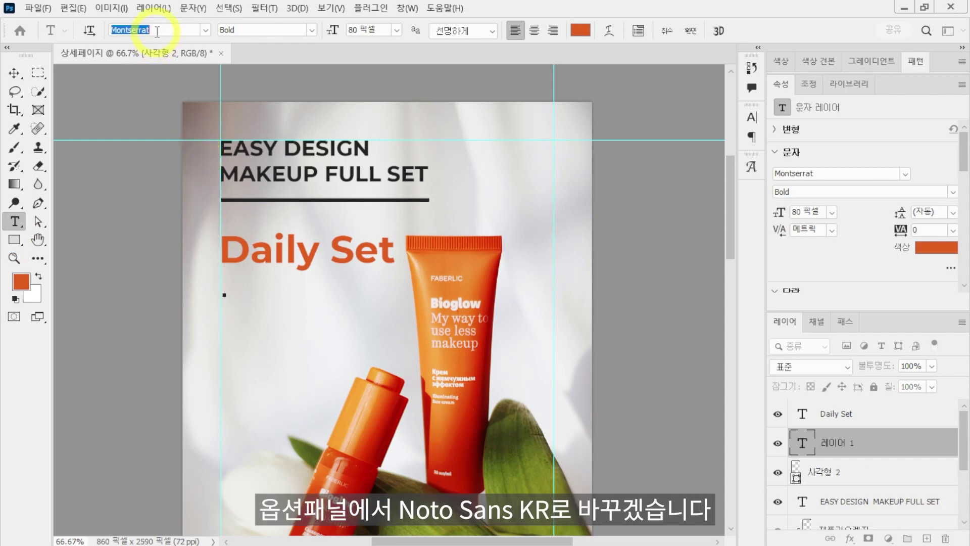
text(Noto Sans KR)
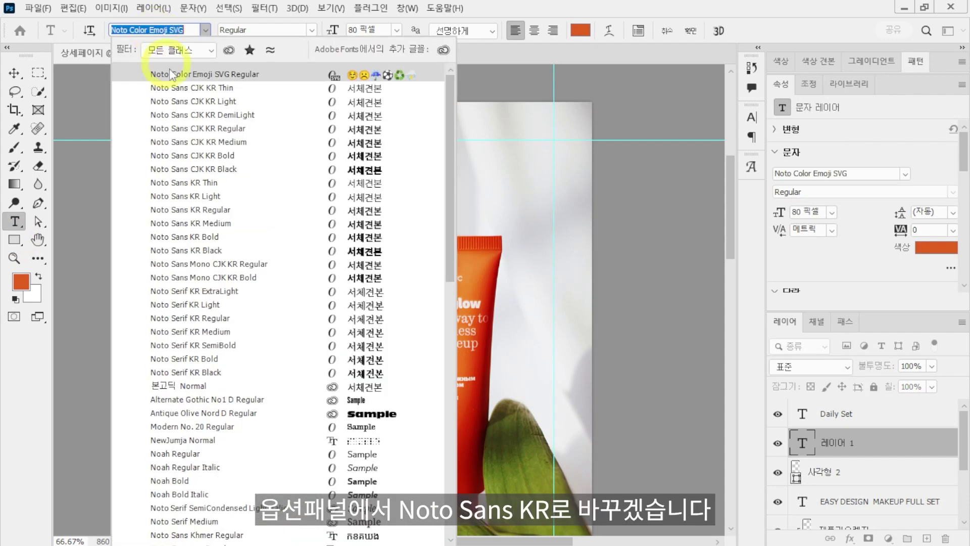
click(210, 210)
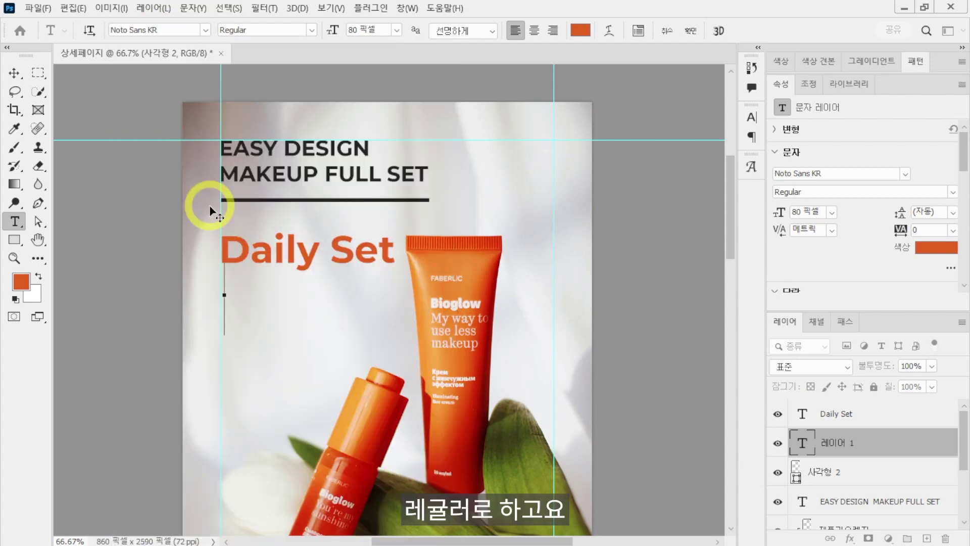
- Set the new text's size to 28 pixels and its colour to #222
click(359, 30)
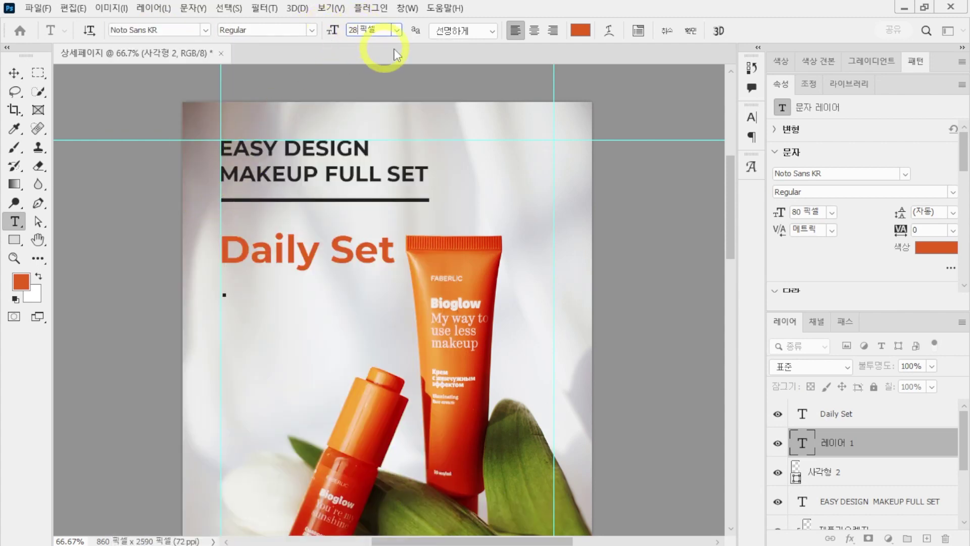
click(580, 31)
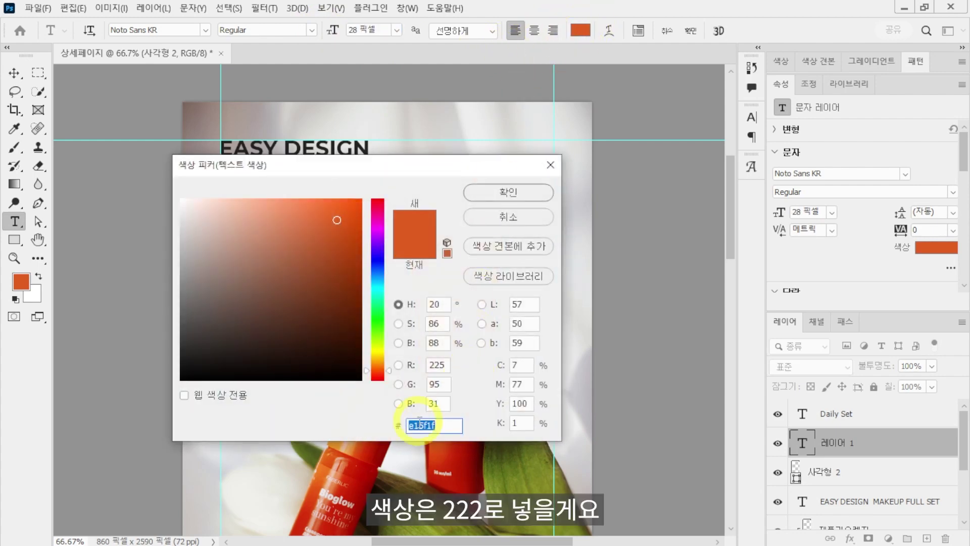
text(222)
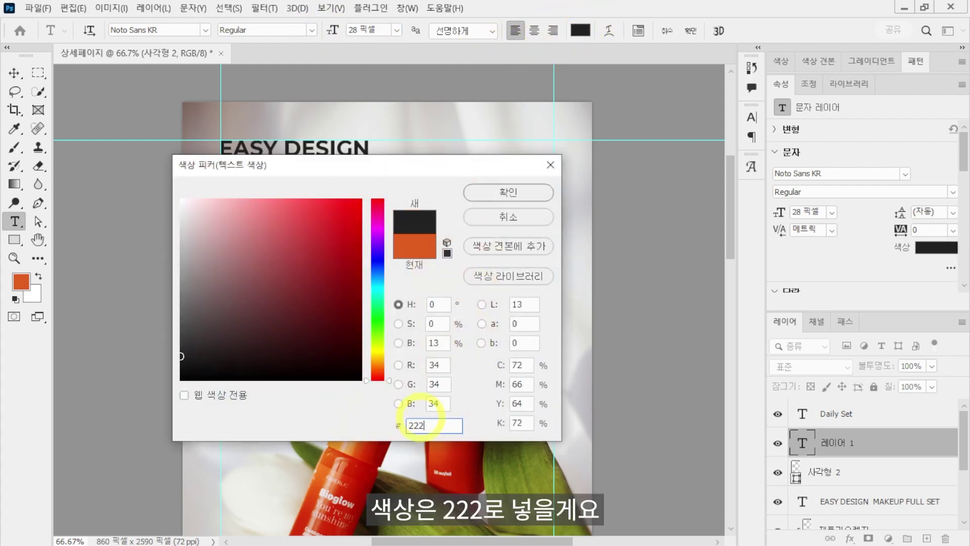
click(525, 193)
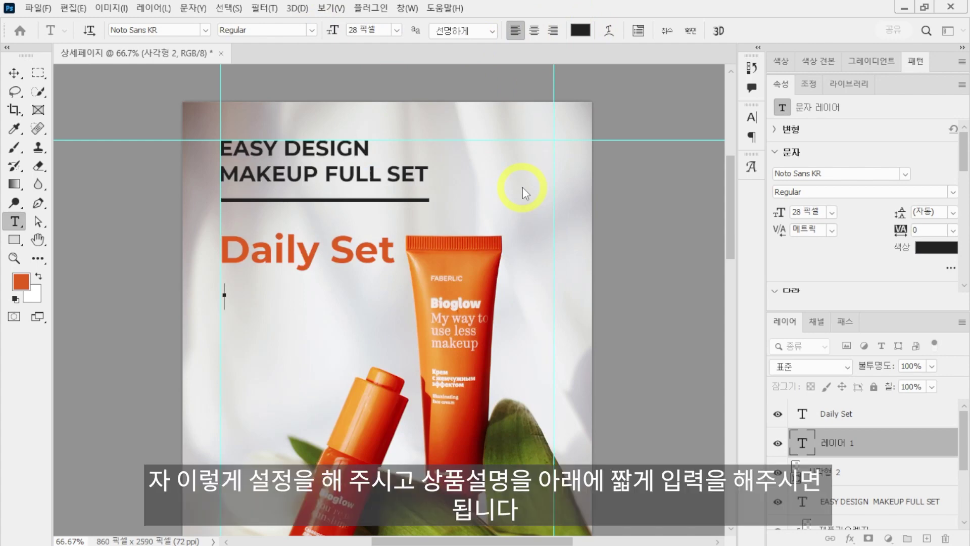
- Enter the two-line description "오렌지에서 추출한 천연 성분으로 / 피부를 보호해 줍니다" and align it with the left margin guide below the product name
text(오렌지에서 추출한 천연 성분으로)
key(Return)
text(피부를 보호해 줍니다)
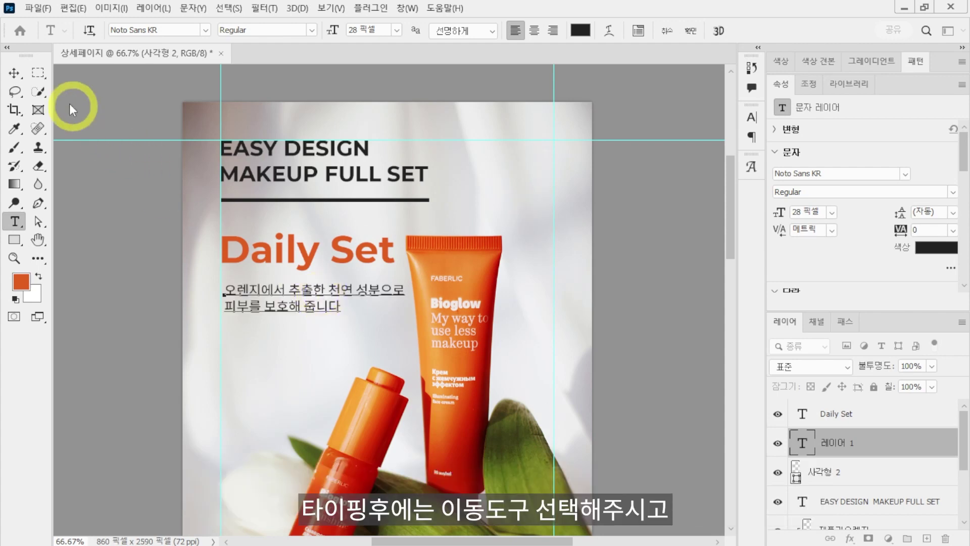
click(14, 73)
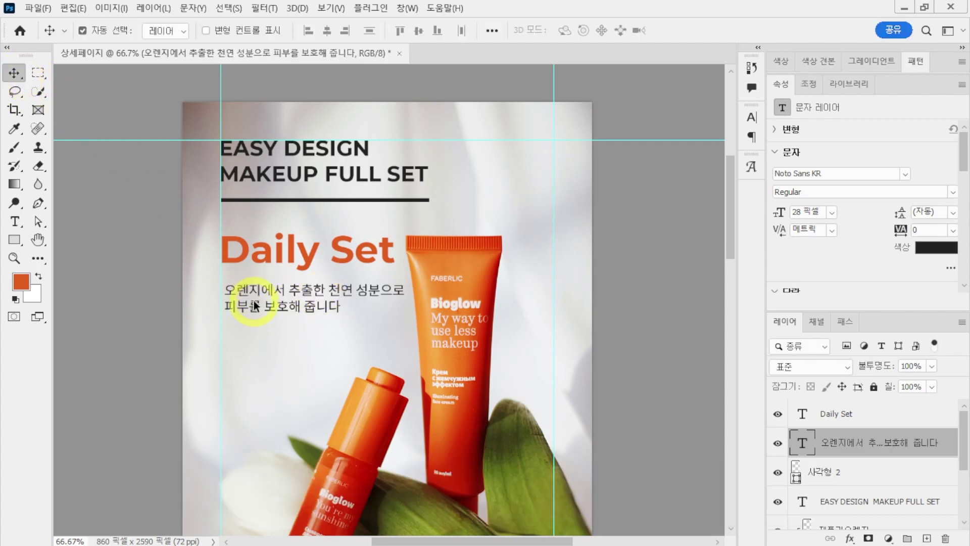
drag(254, 307, 251, 304)
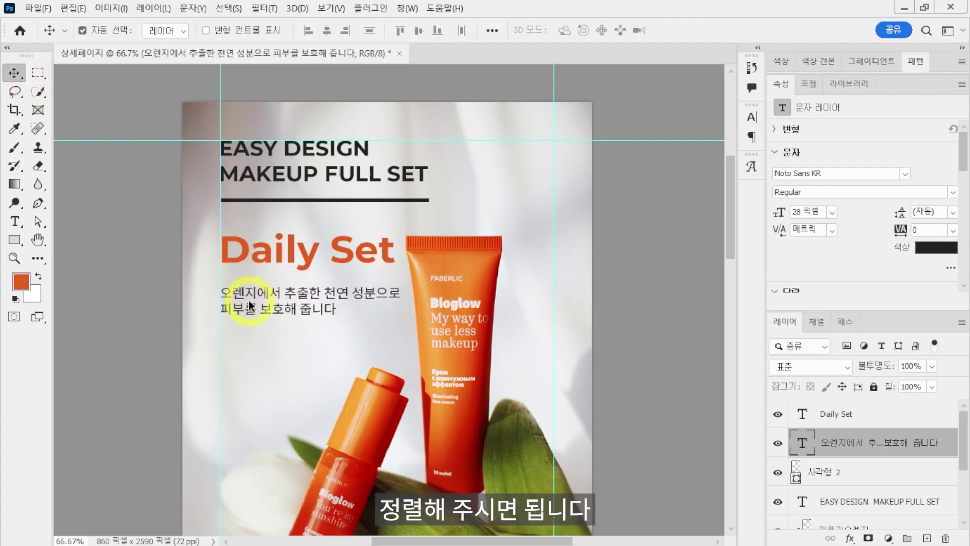
- Switch to the Ellipse tool for the icon area below the product photo and set its fill colour to #e15f1f
scroll(383, 380, down, 1)
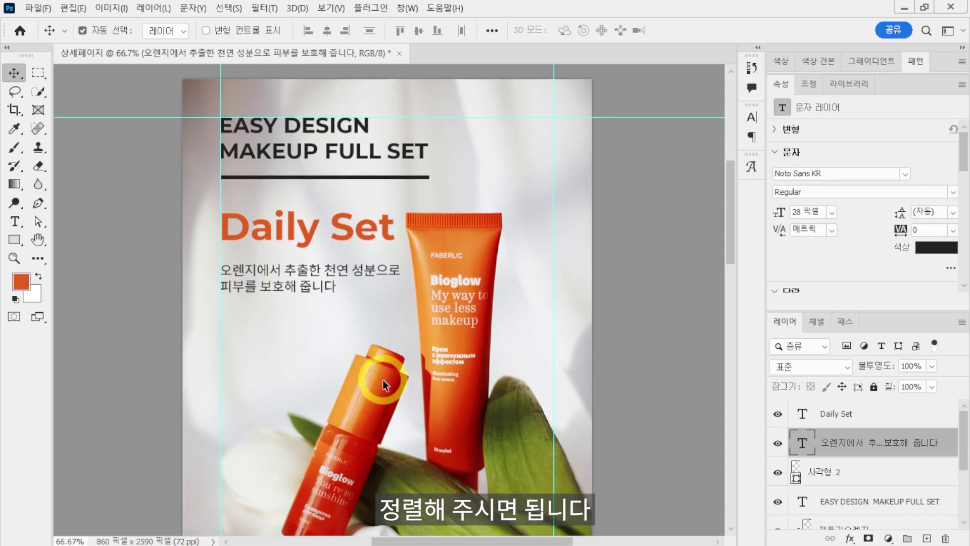
scroll(383, 380, down, 10)
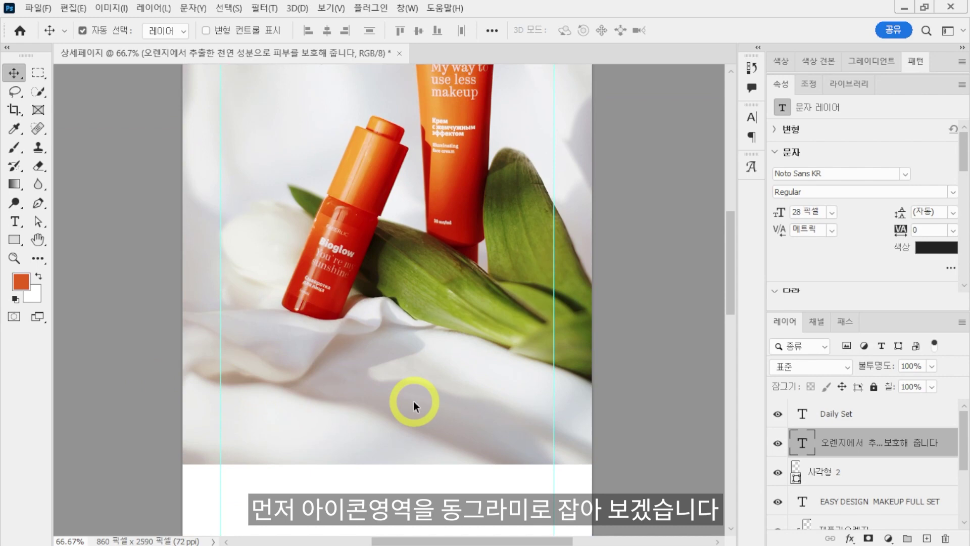
click(14, 240)
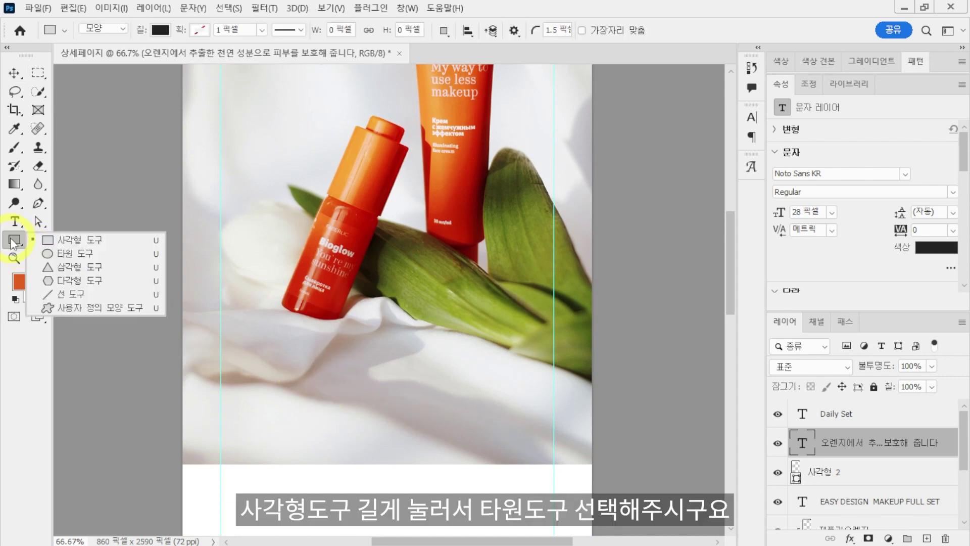
click(86, 252)
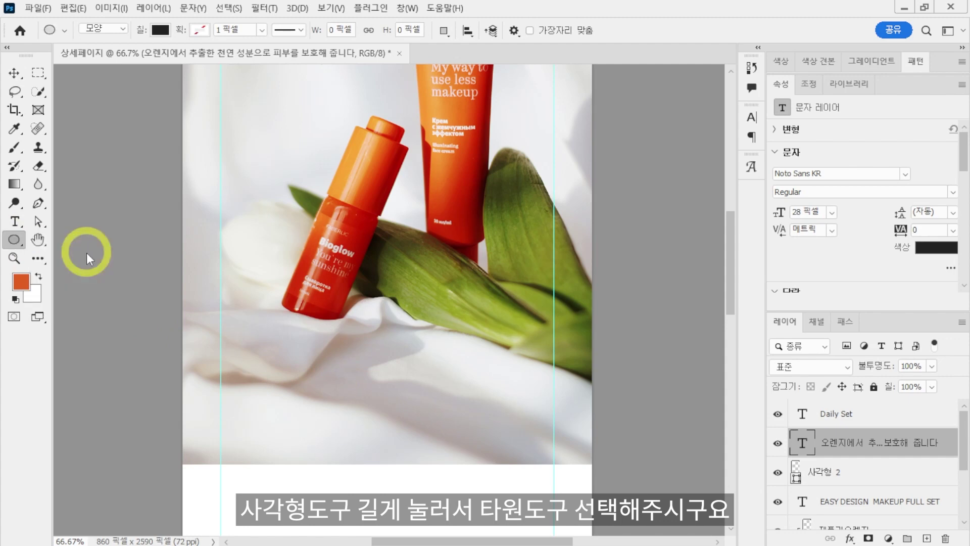
click(160, 29)
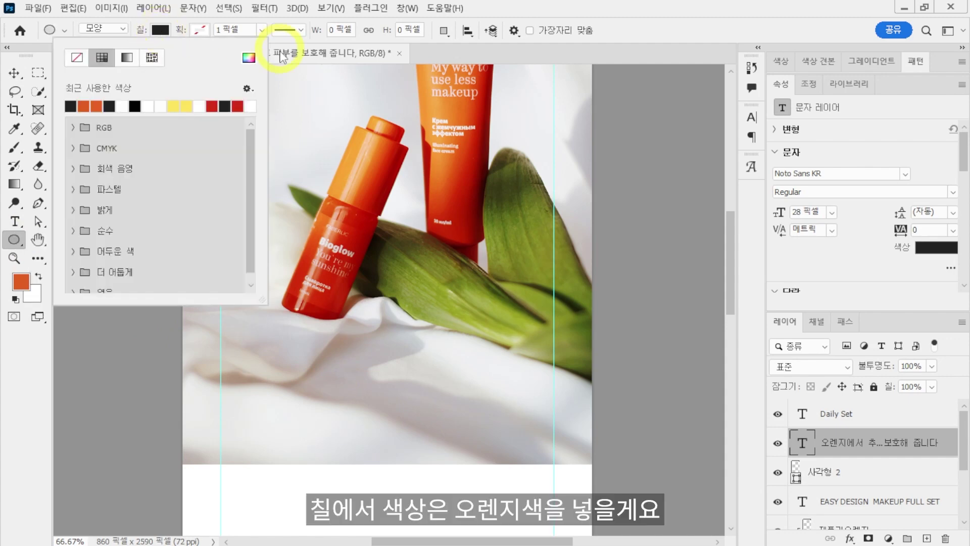
click(249, 59)
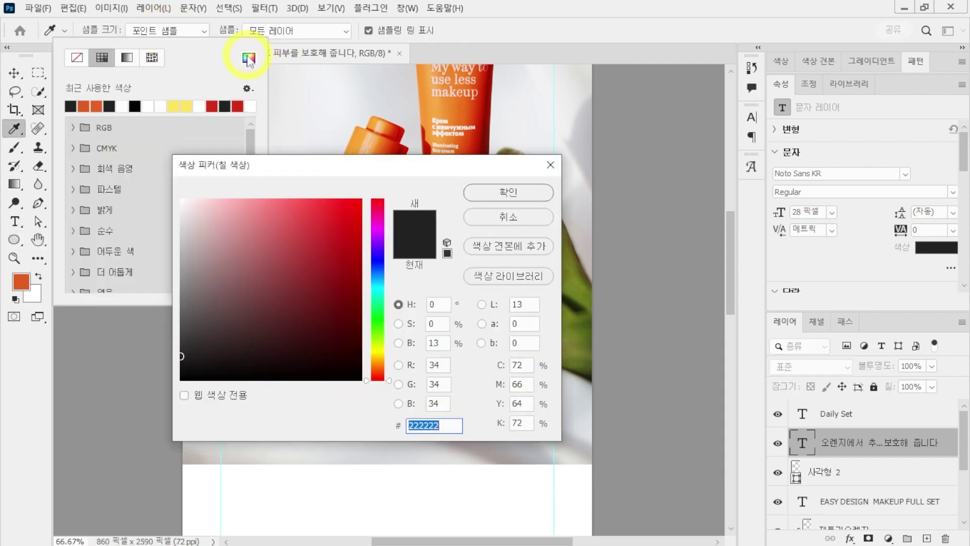
text(e15f1f)
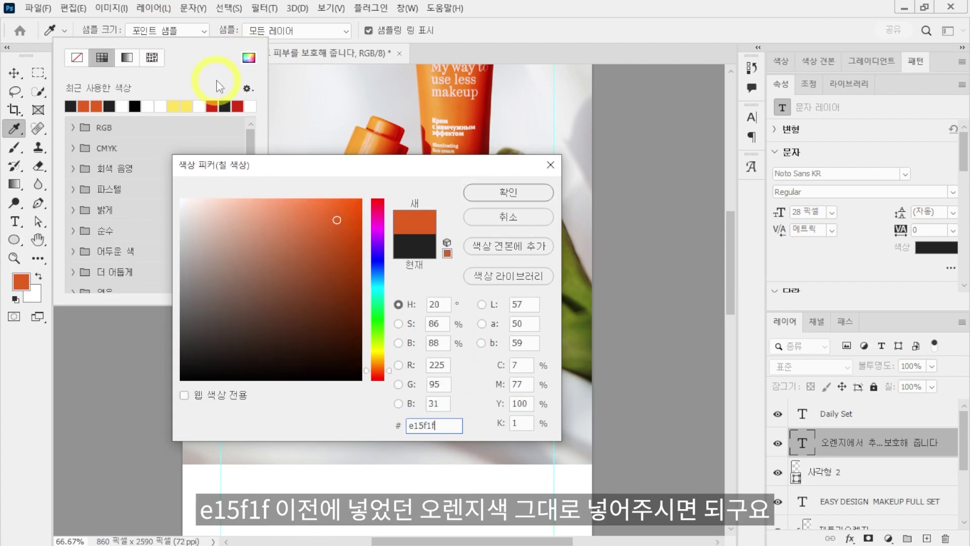
click(497, 194)
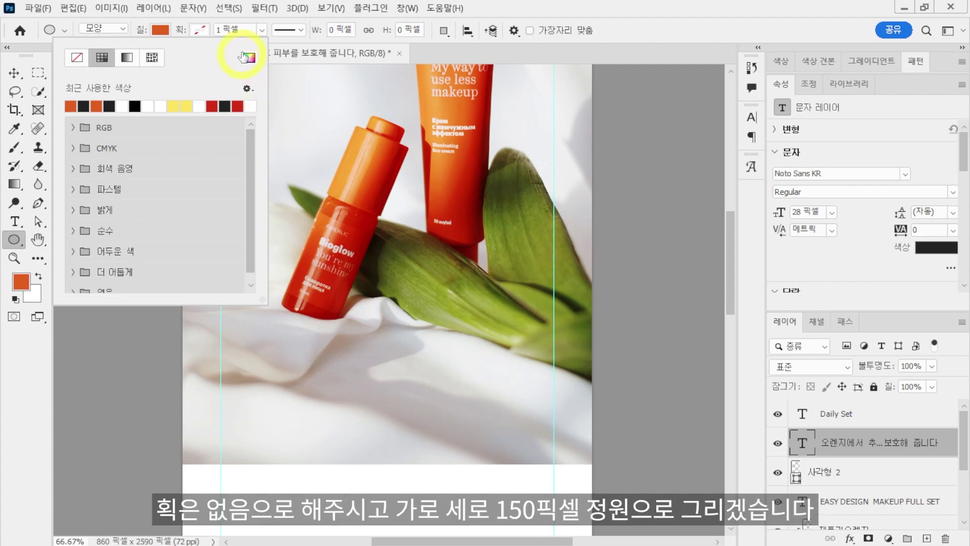
- Create a 150 × 150 pixel circle on the product photo
click(335, 31)
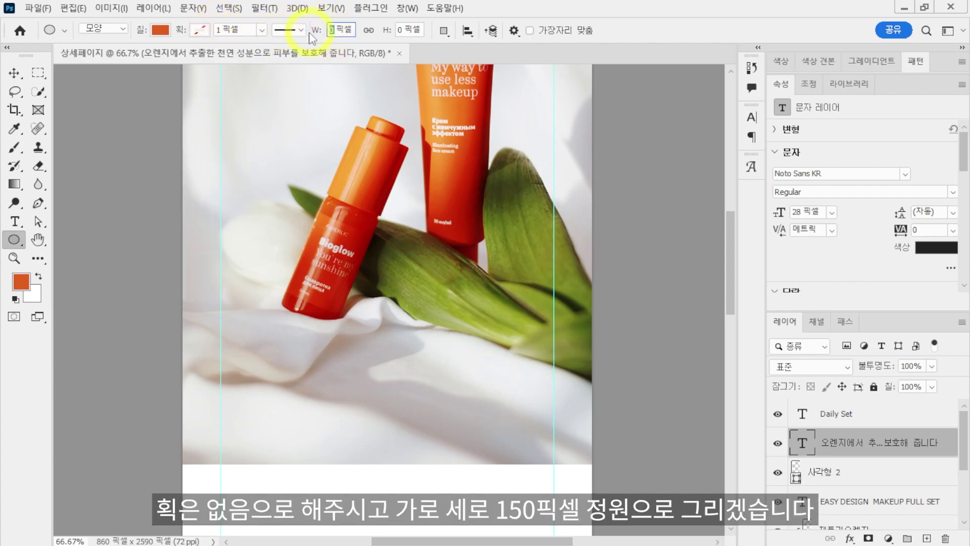
text(150)
key(Tab)
text(15)
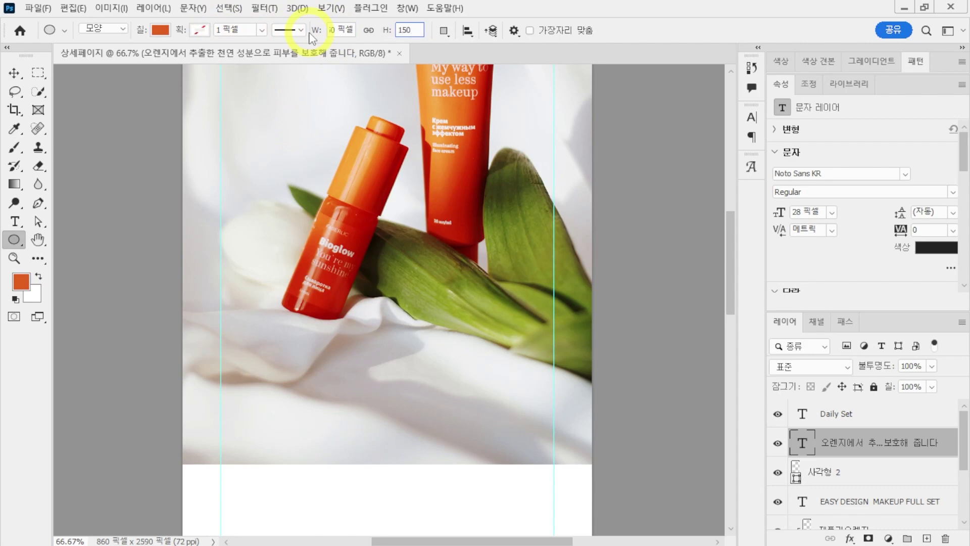
click(363, 217)
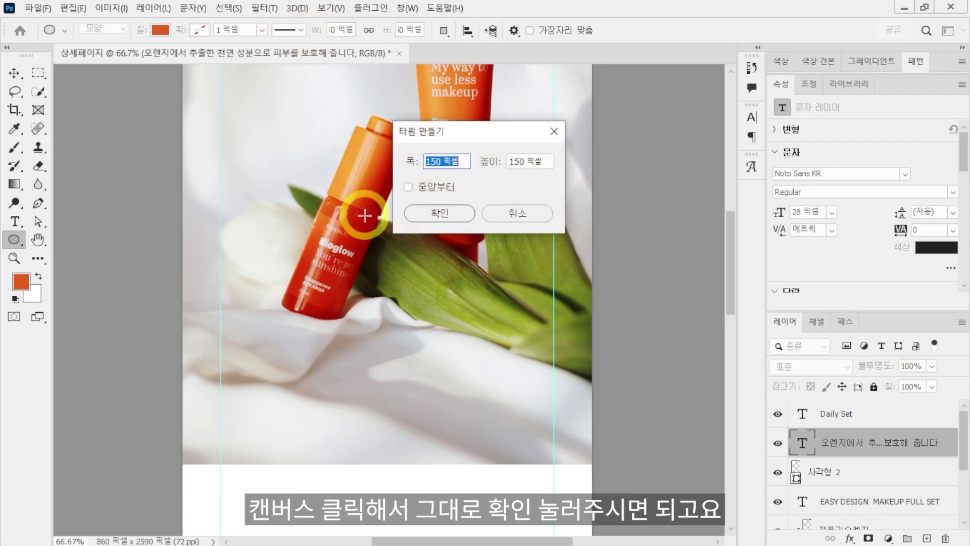
click(441, 216)
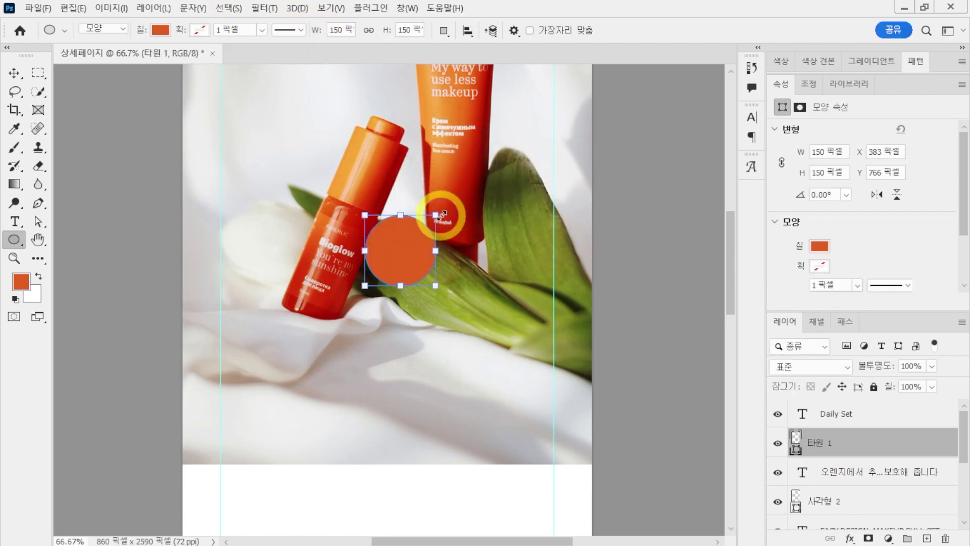
- Move the circle to the lower part of the photo and duplicate it horizontally on both sides with about 58-pixel gaps
click(14, 74)
drag(397, 247, 310, 363)
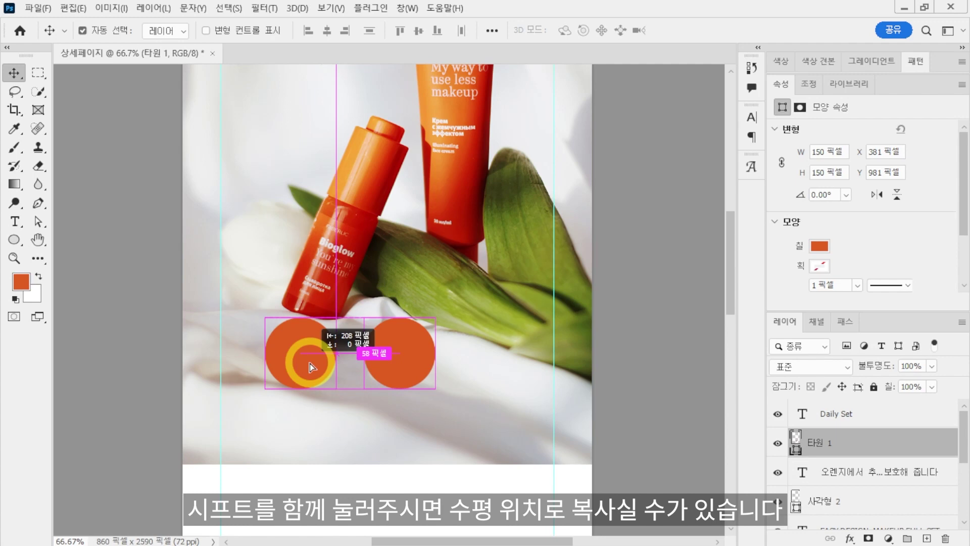
drag(310, 363, 309, 361)
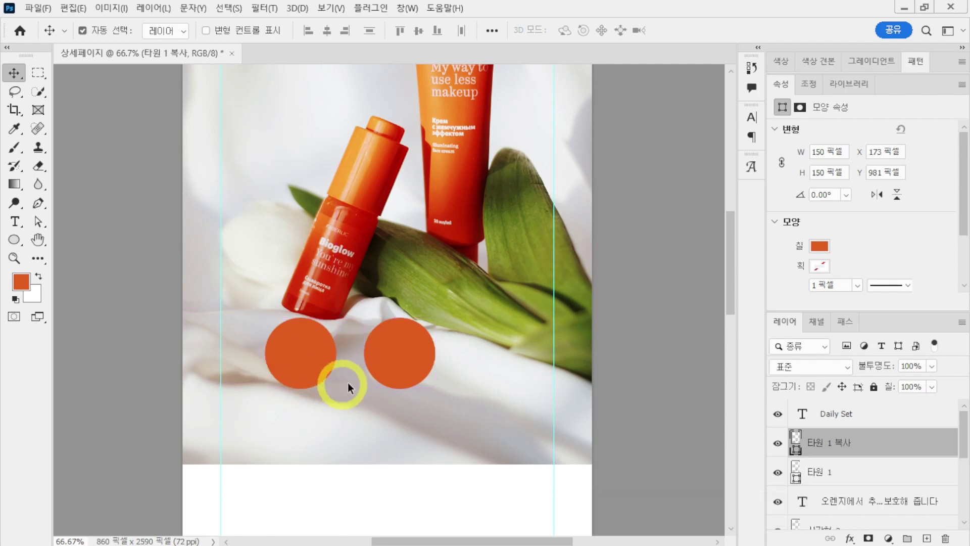
click(399, 359)
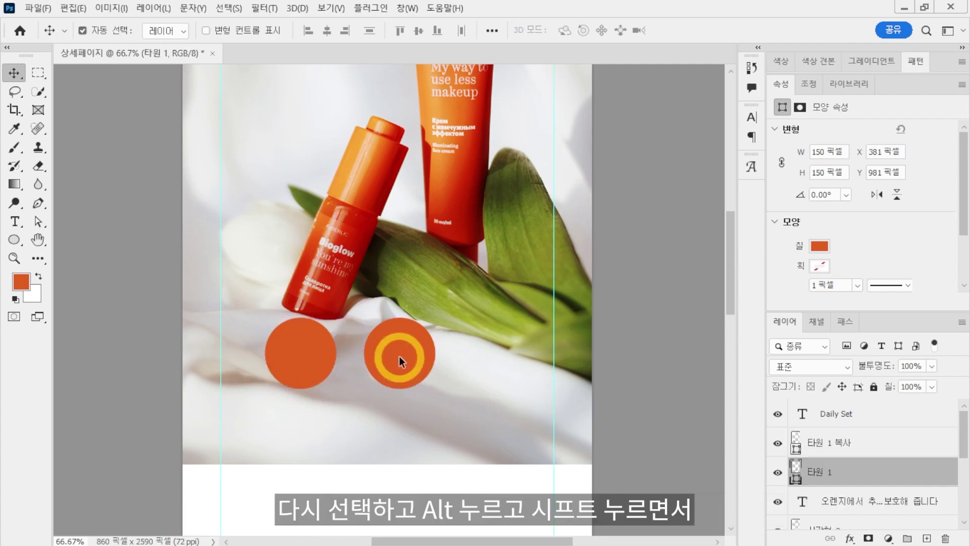
drag(390, 362, 493, 363)
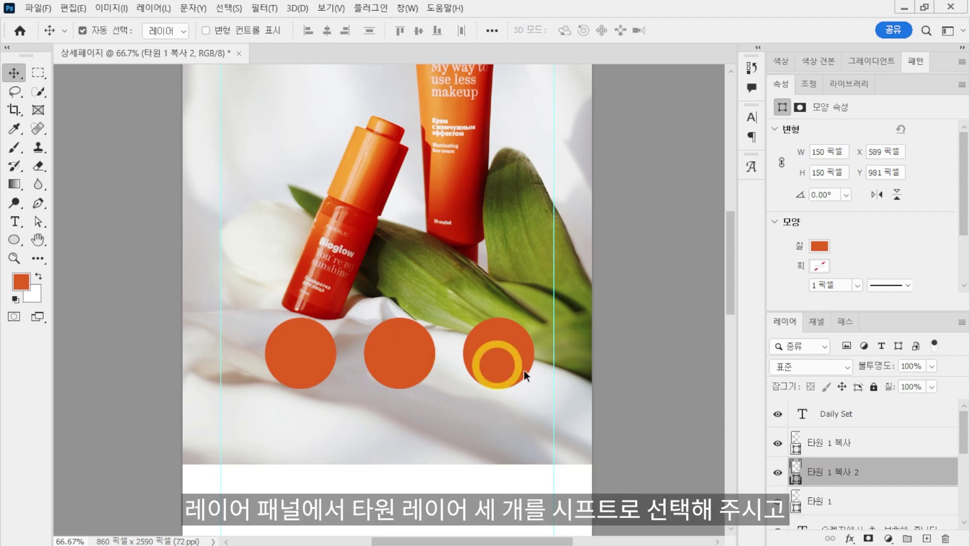
- Select the three circle layers and distribute them with equal horizontal spacing
click(848, 451)
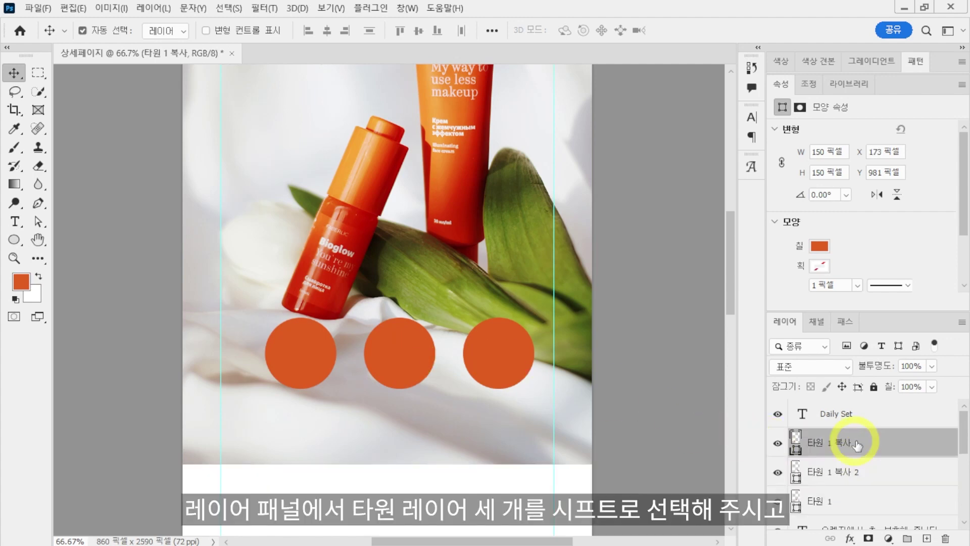
shift+click(866, 502)
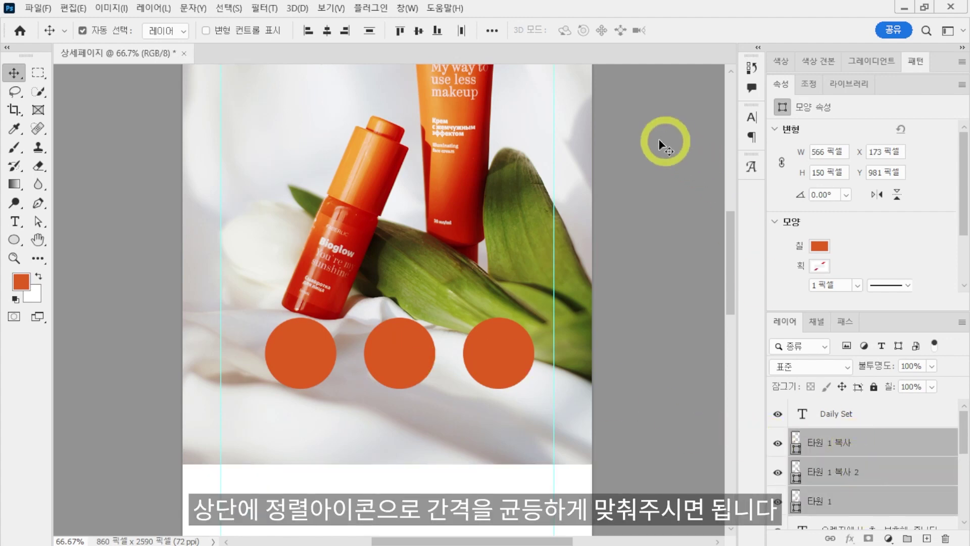
click(461, 33)
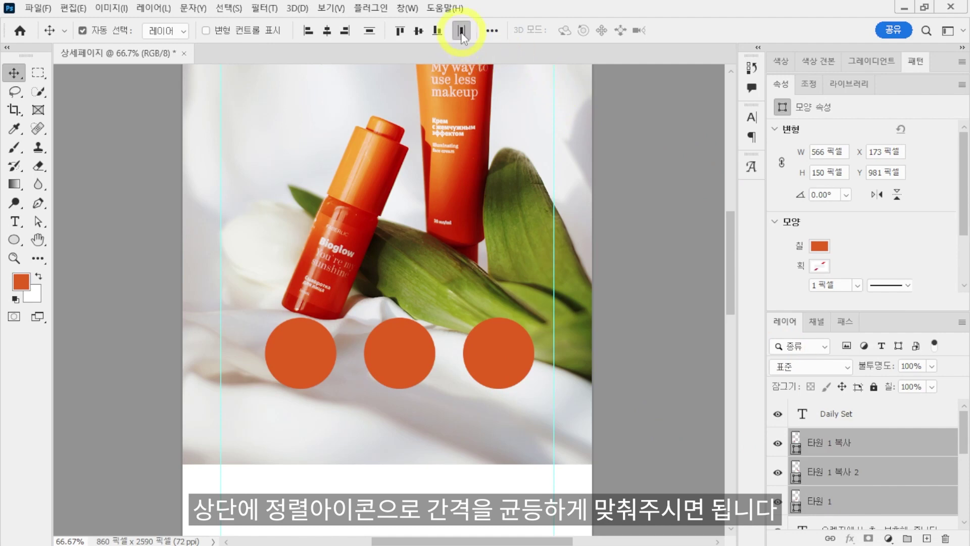
- Set up the Type tool for the icon labels with a 24-pixel size, centre alignment and colour #222222
click(14, 222)
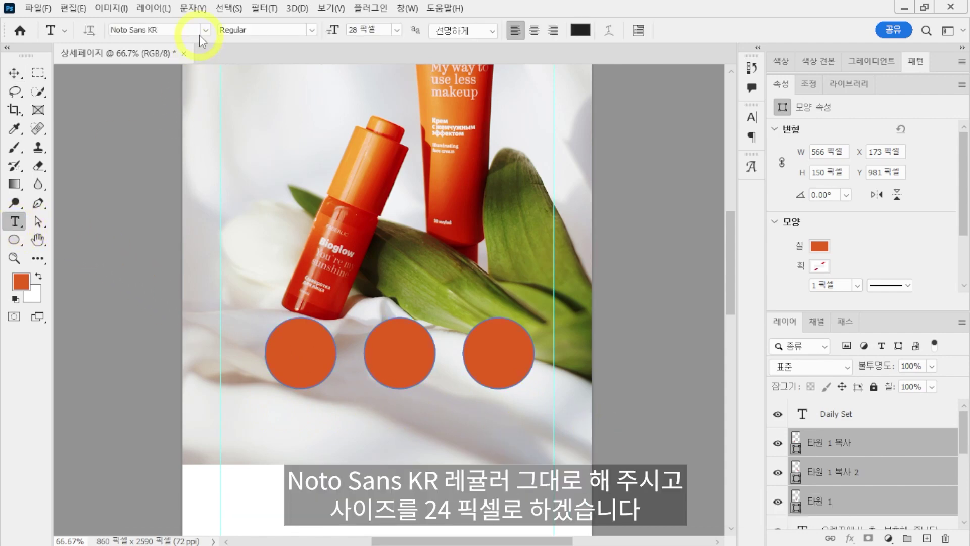
click(332, 31)
text(24)
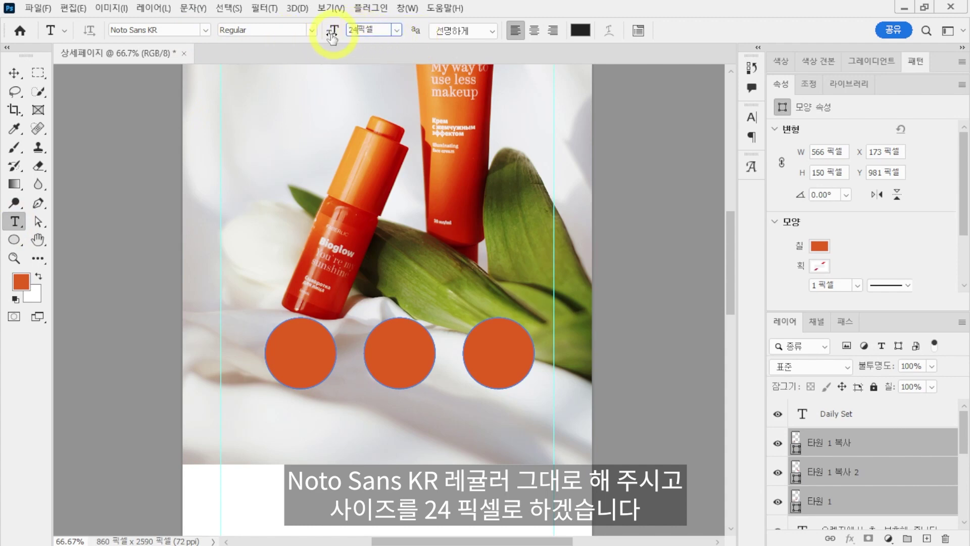
key(Return)
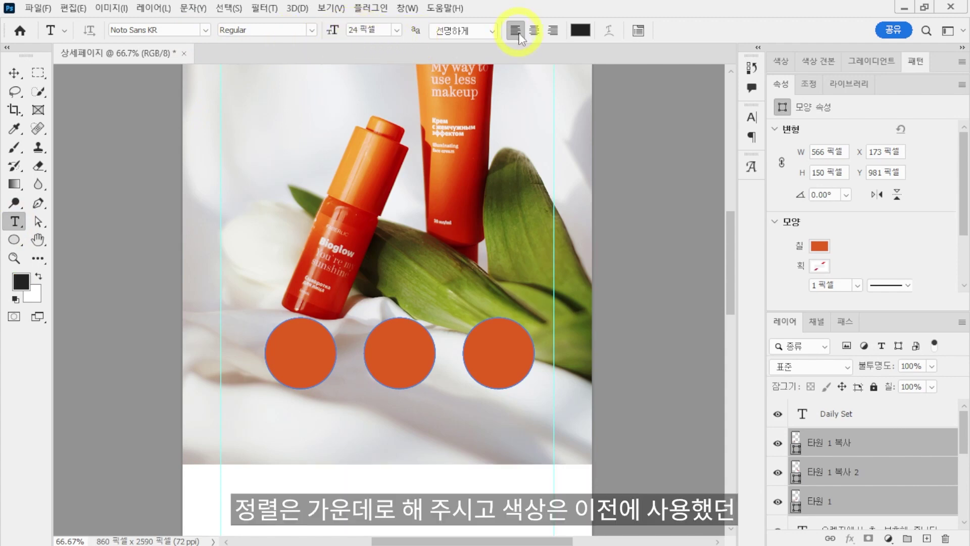
click(534, 33)
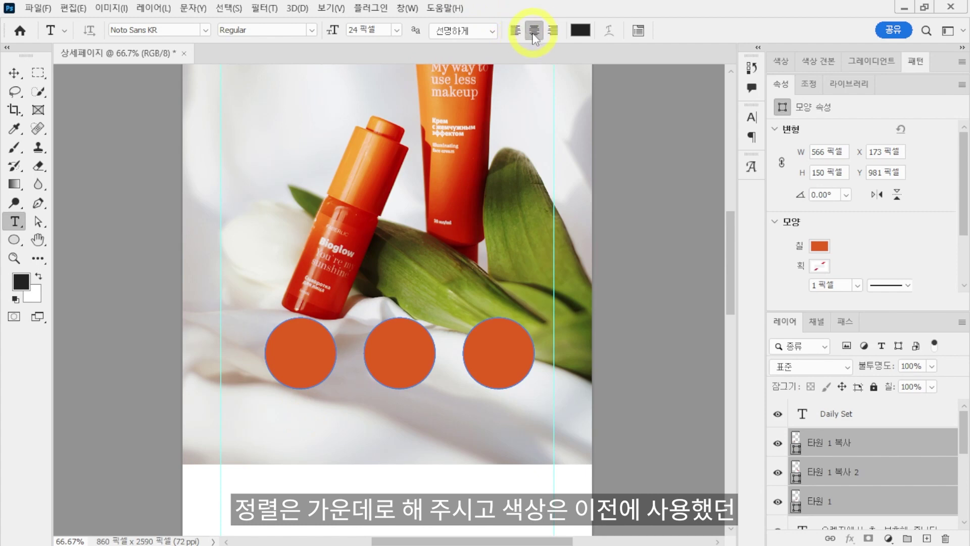
click(580, 30)
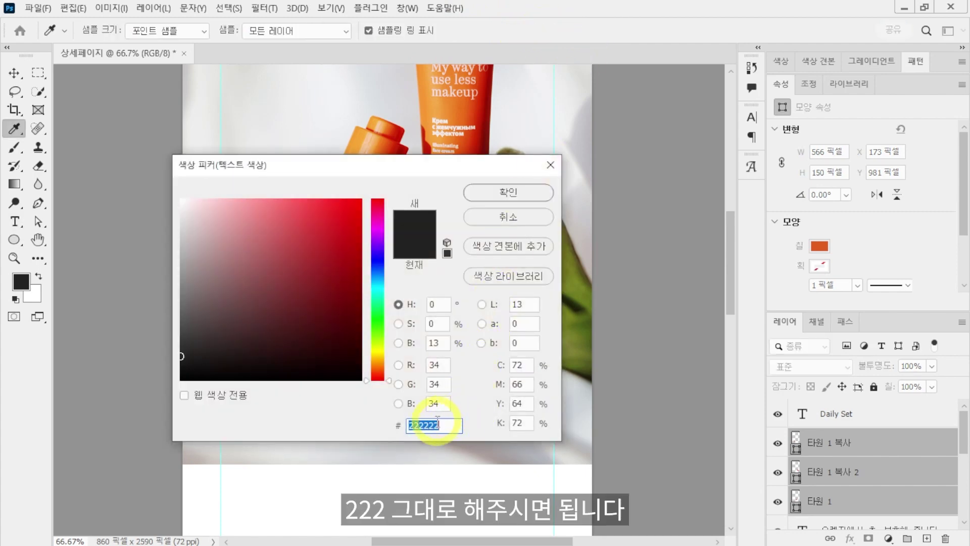
click(502, 191)
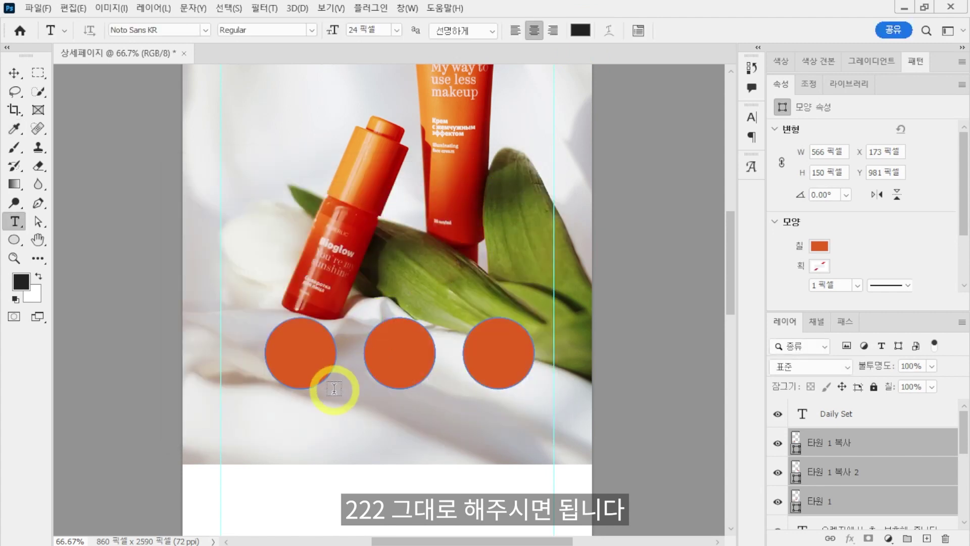
- Add the label "천연성분" below the first circle and duplicate it horizontally under the other two circles
click(301, 407)
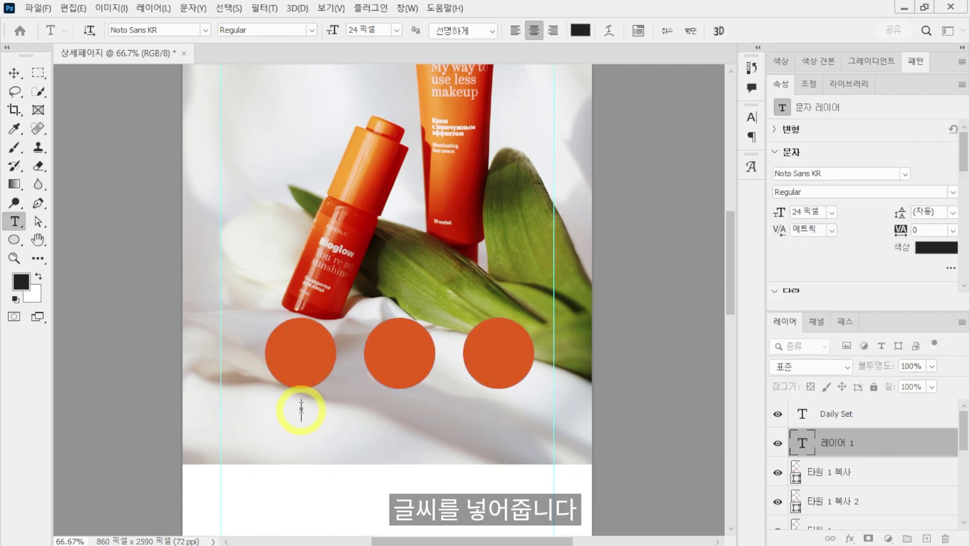
text(천연성ㅂ)
click(14, 73)
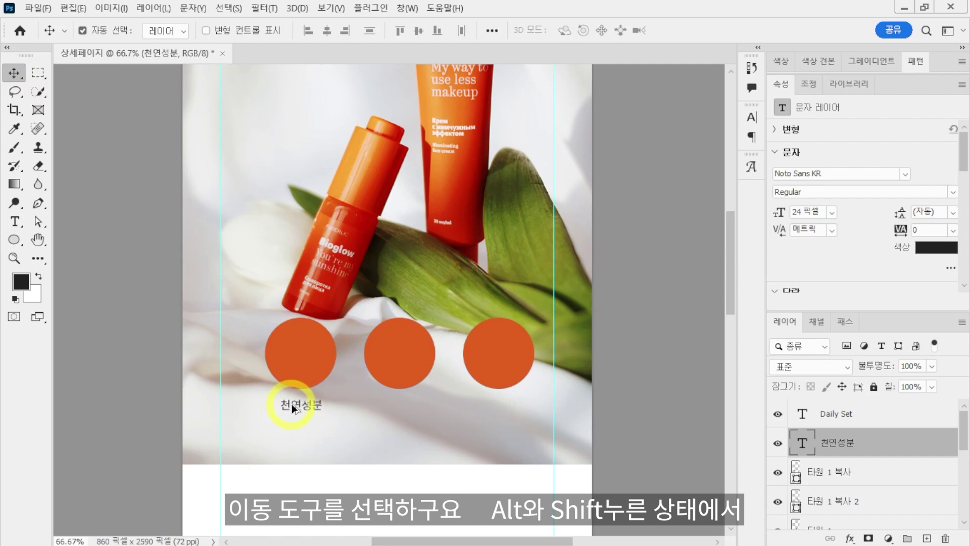
drag(292, 404, 488, 410)
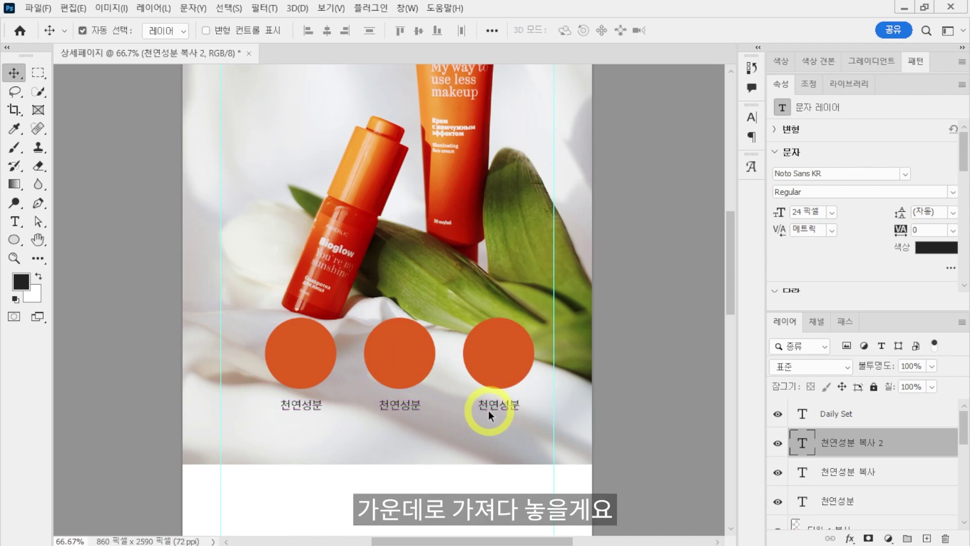
- Change the label under the middle circle to "친환경 용기"
double_click(908, 84)
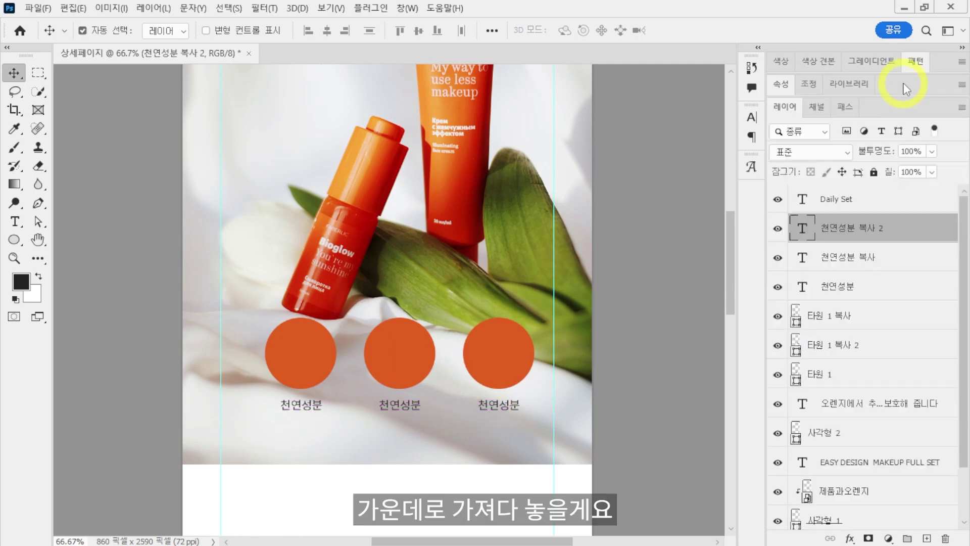
double_click(802, 259)
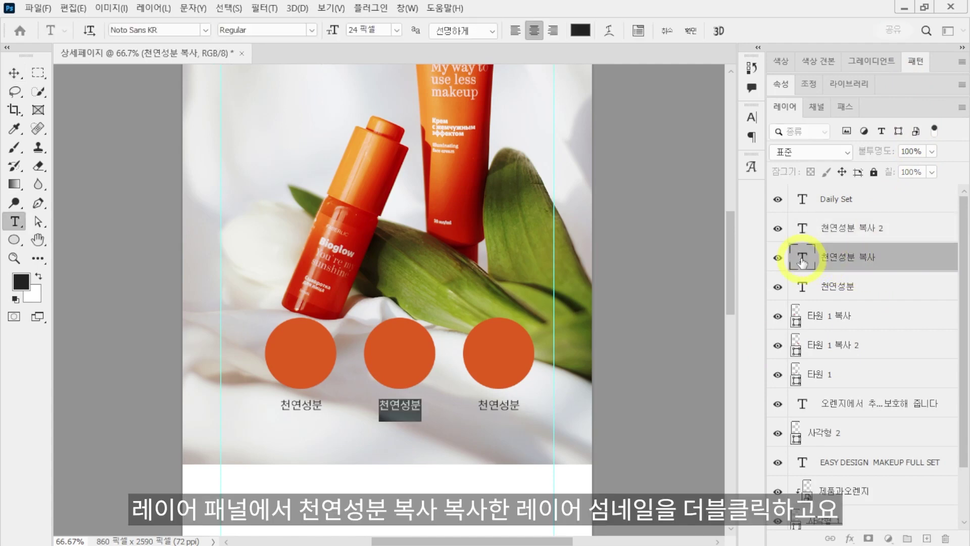
key(BackSpace)
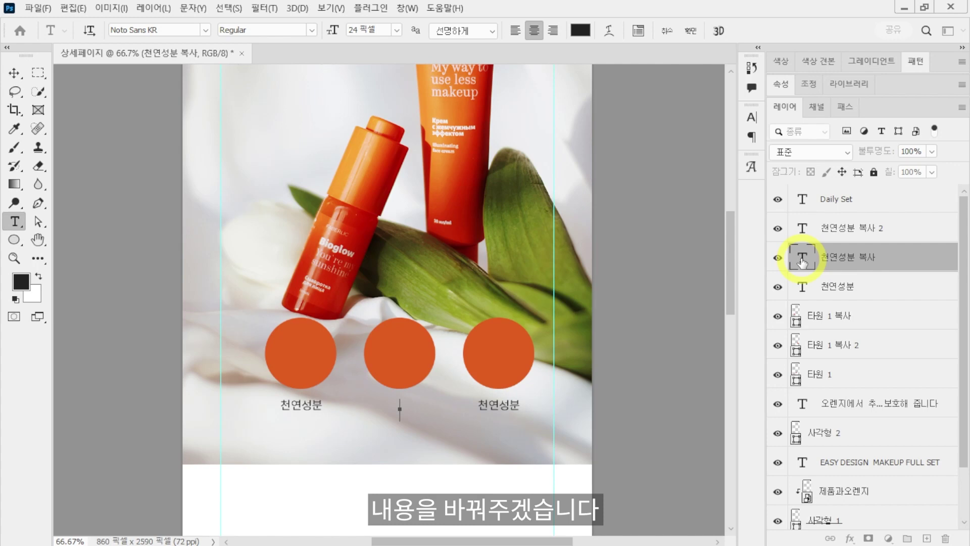
text(친환경 용기)
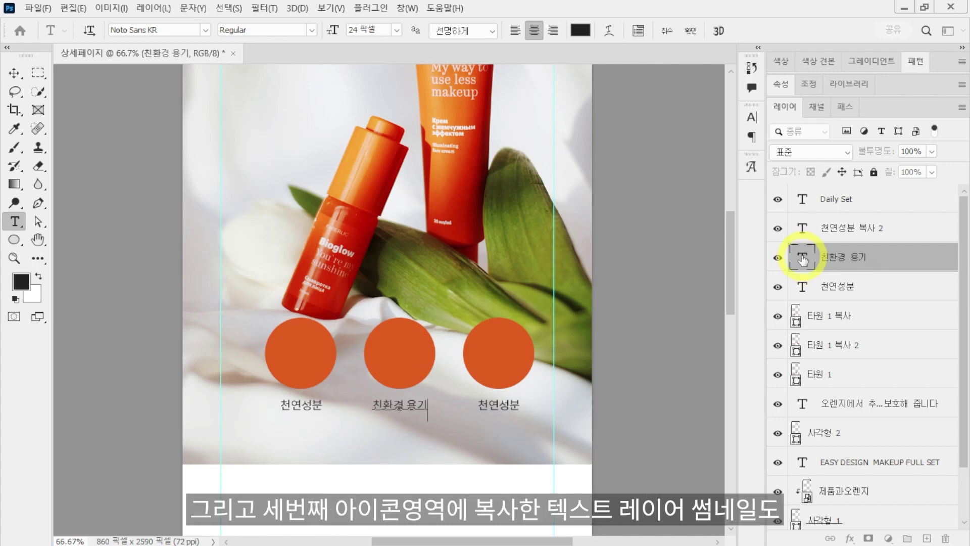
key(ctrl+Return)
- Change the label under the third circle to "촉촉하게"
click(803, 230)
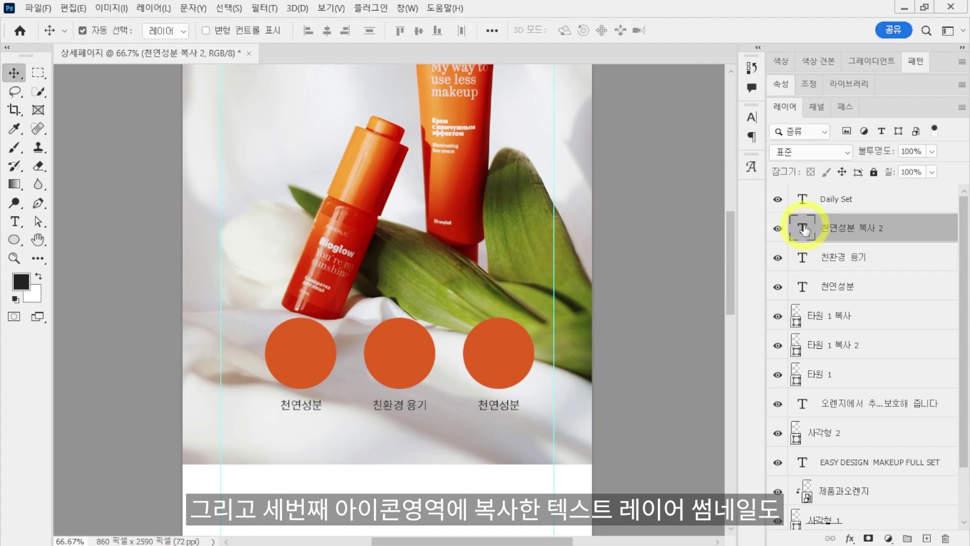
double_click(801, 231)
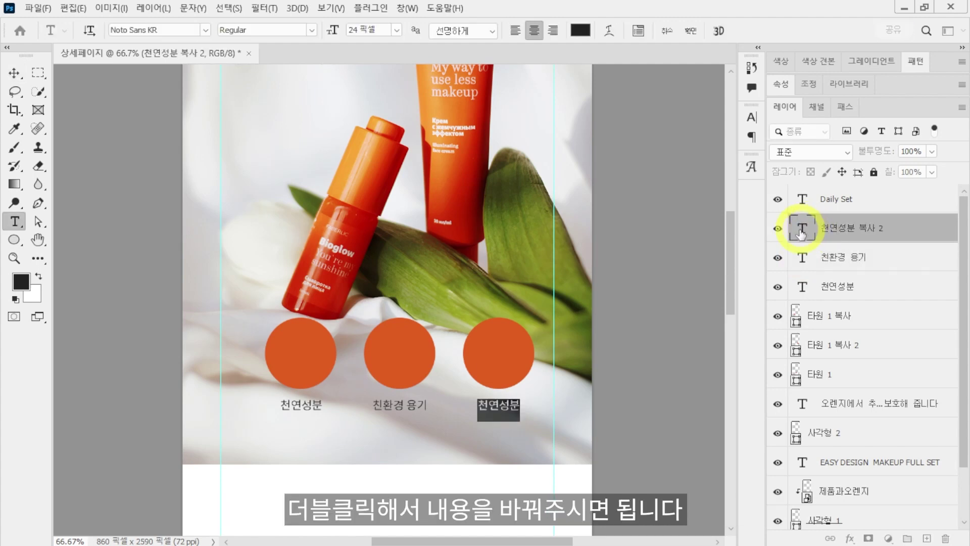
key(BackSpace)
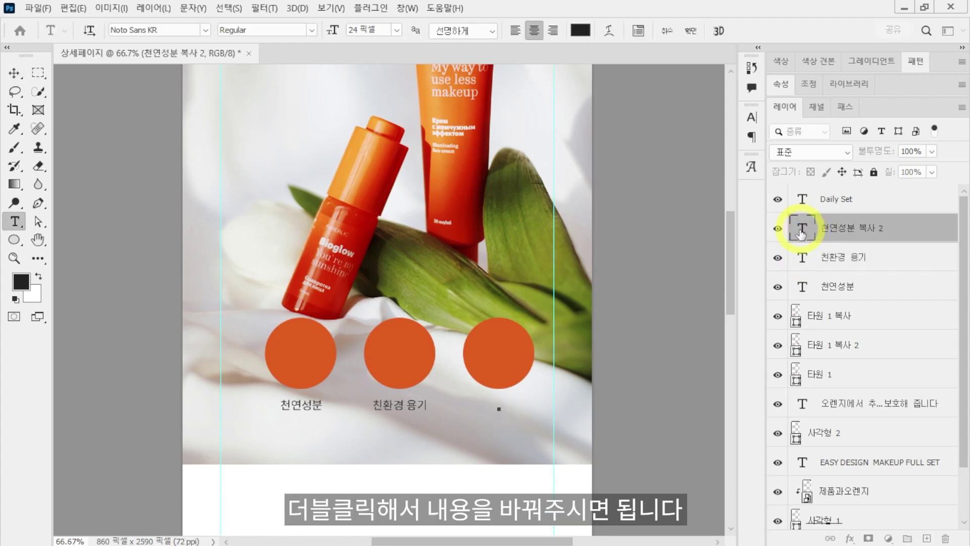
text(촉촉하게)
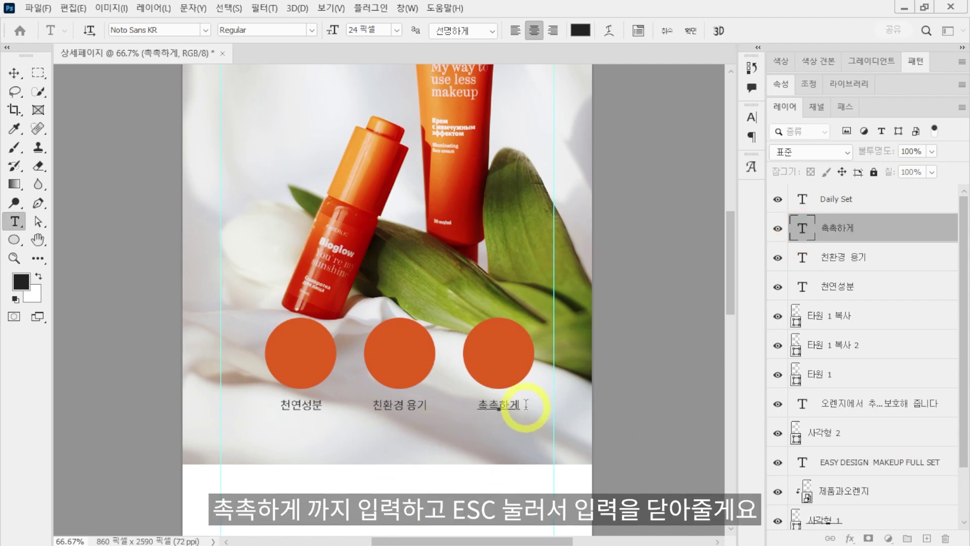
key(Escape)
key(v)
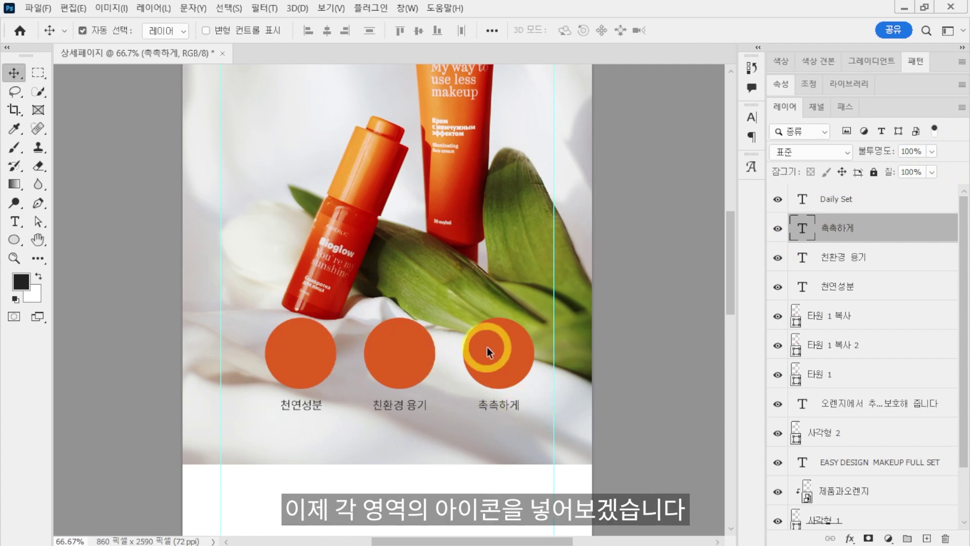
- Place the 오렌지 icon file from the 예제 folder into the page and scale it proportionally to 20%
key(alt+Tab)
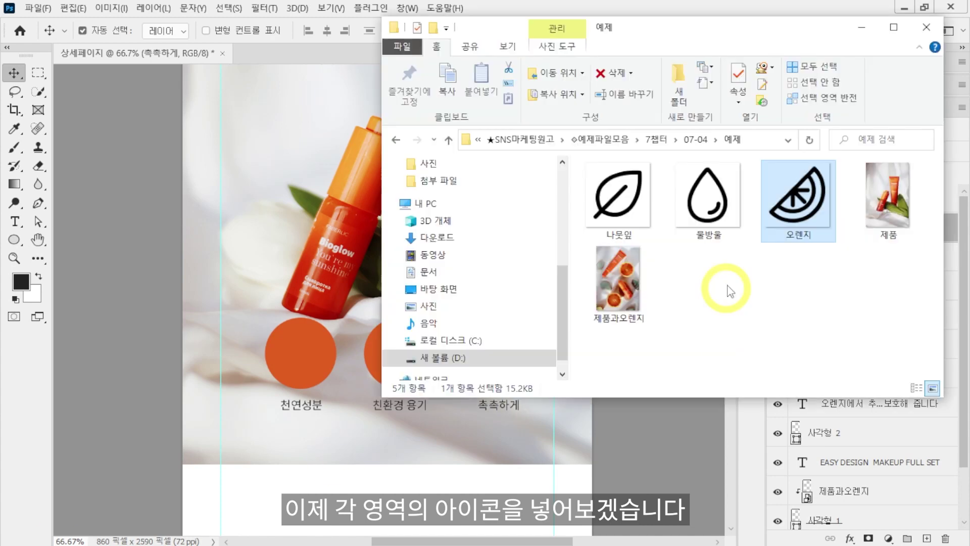
drag(816, 194, 308, 318)
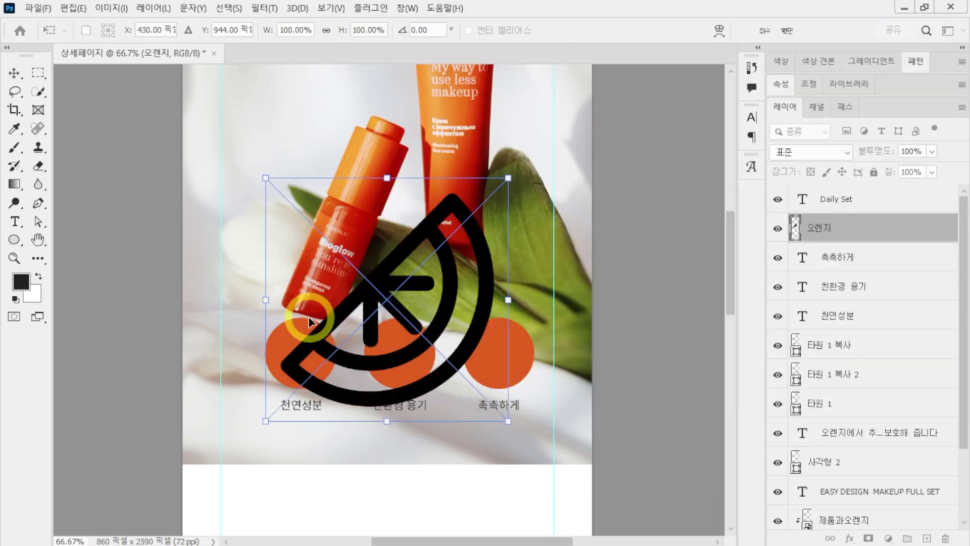
click(325, 30)
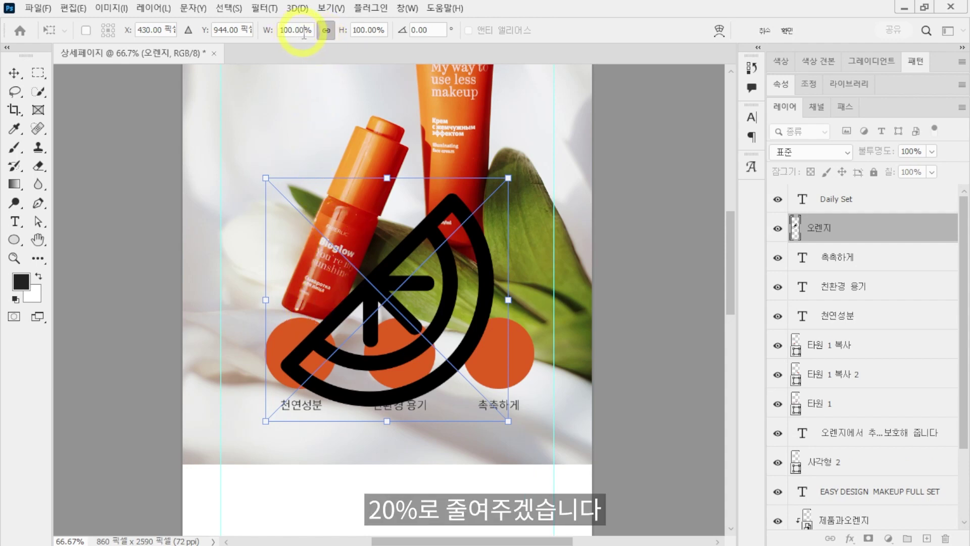
click(269, 31)
text(20)
key(Return)
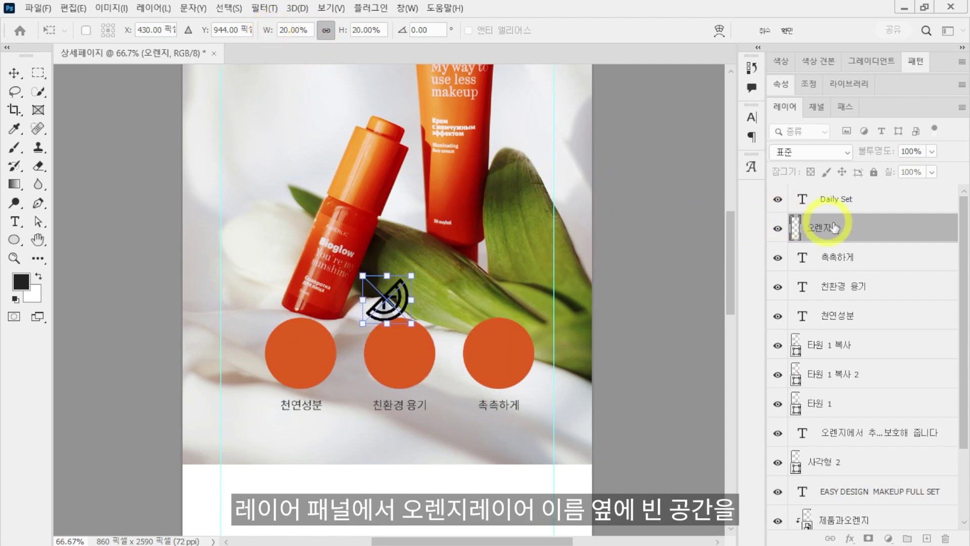
- Apply a white (ffffff) colour overlay to the 오렌지 icon and move the icon into the centre of the first circle
double_click(900, 231)
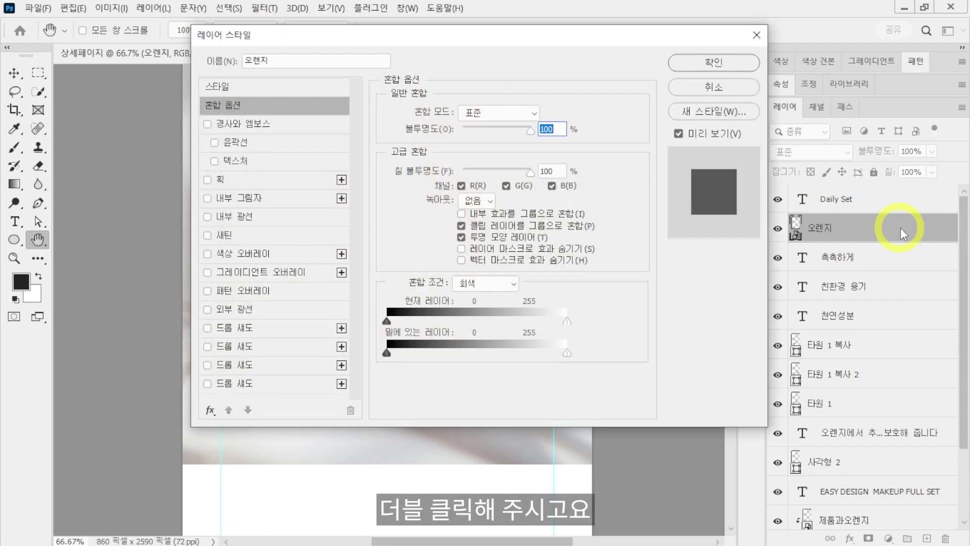
click(243, 256)
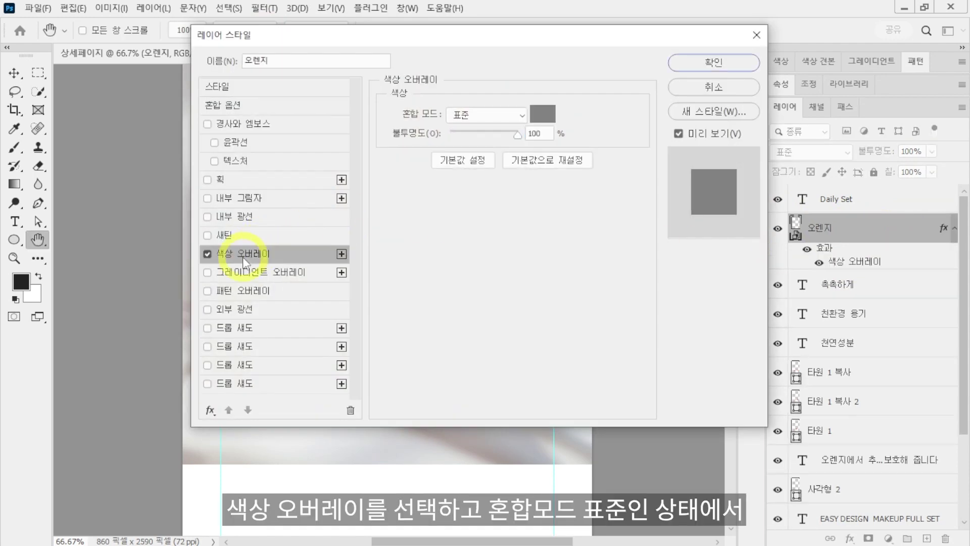
click(542, 113)
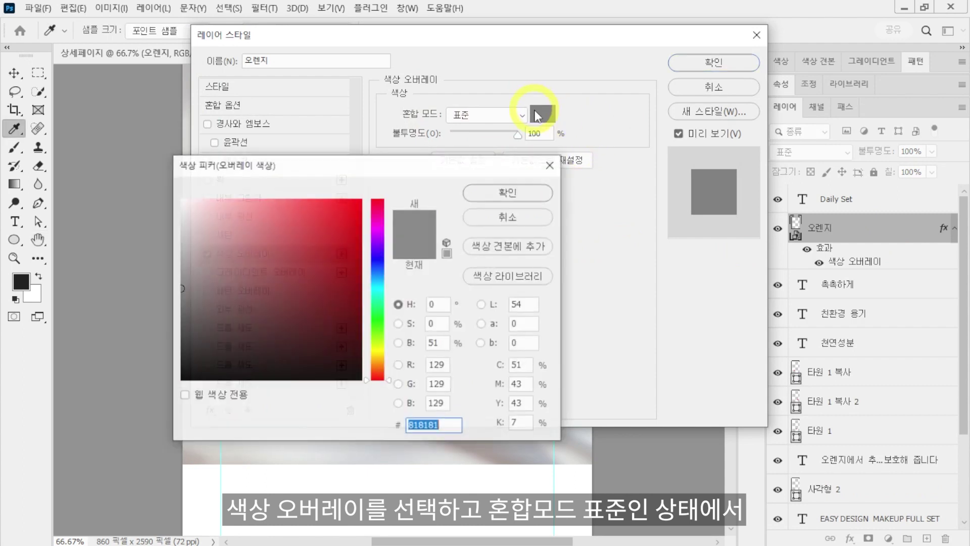
text(ffffff)
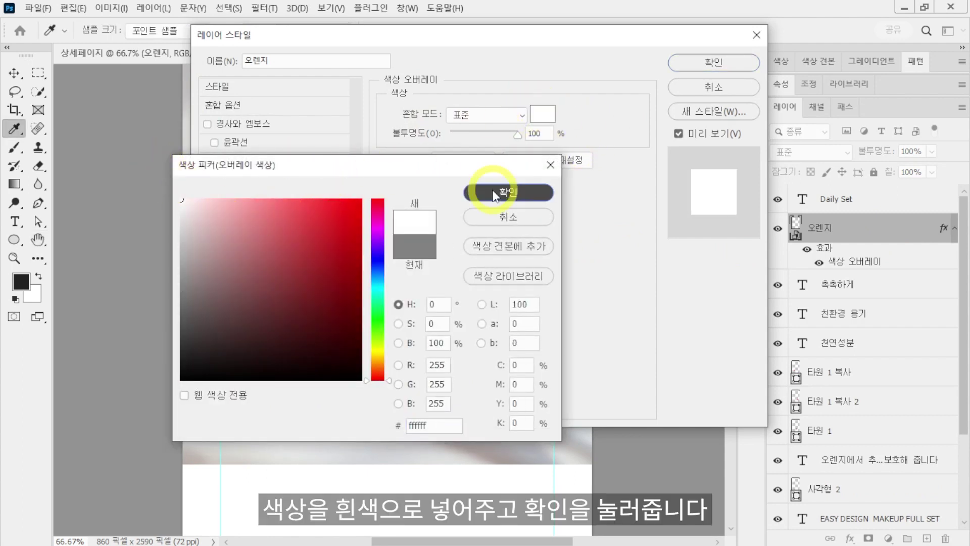
click(495, 193)
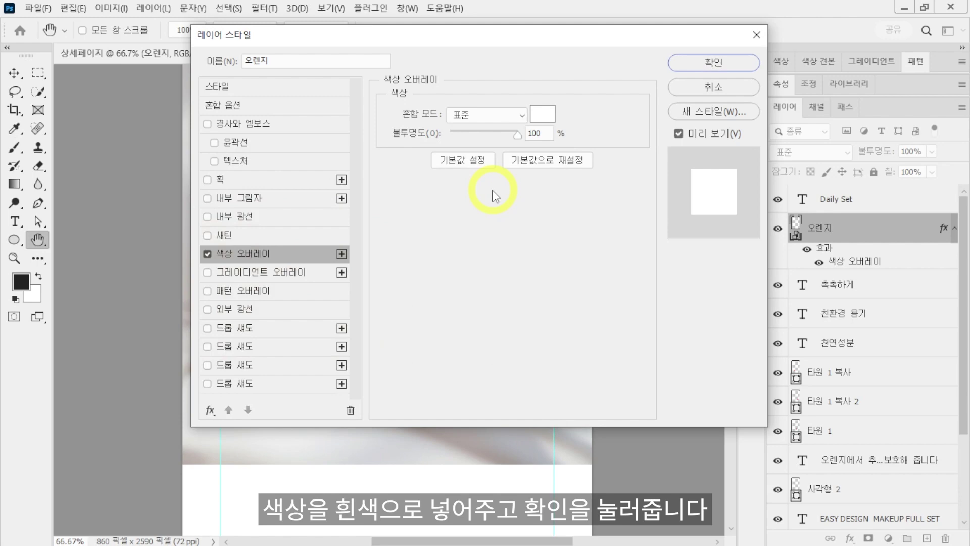
click(682, 71)
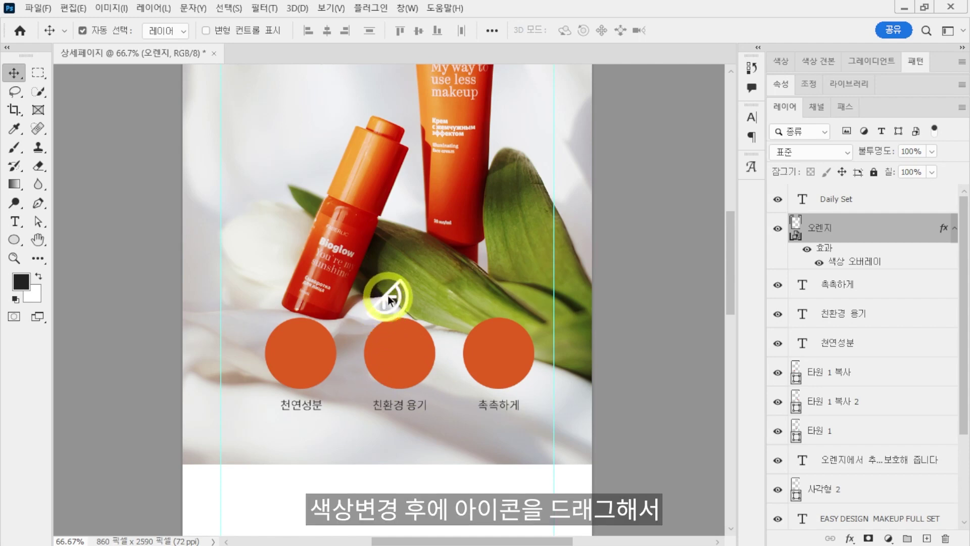
drag(388, 297, 303, 352)
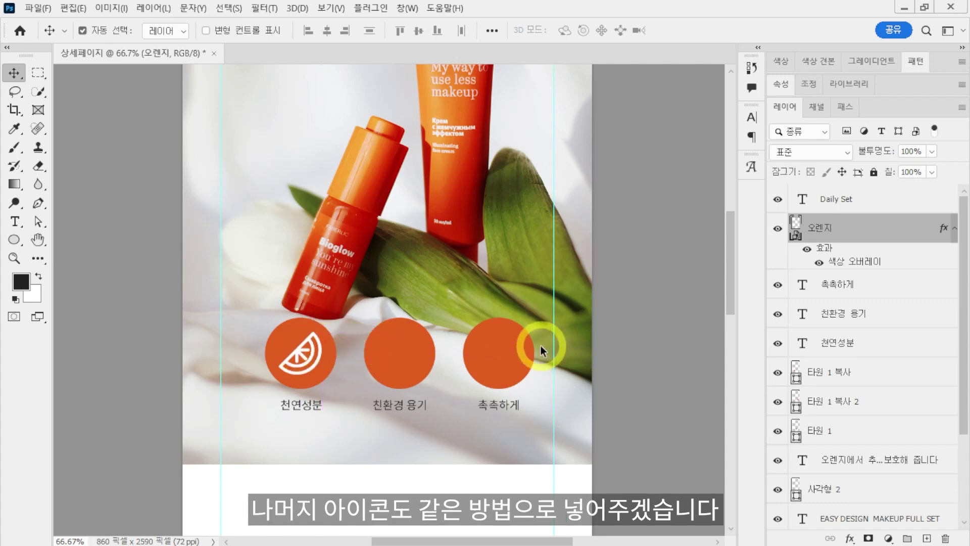
- Place the 나뭇잎 icon file from the 예제 folder into the page and scale it proportionally to 20%
key(alt+Tab)
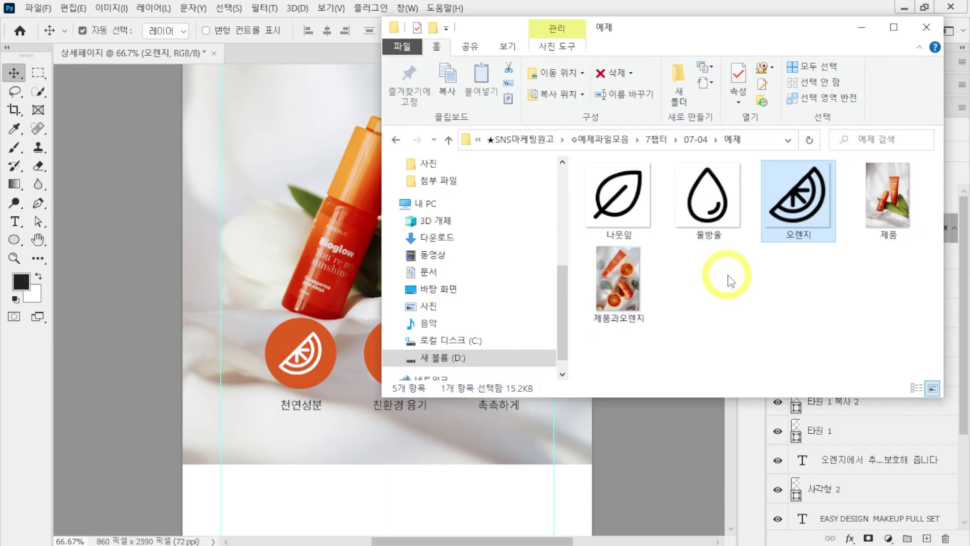
drag(619, 194, 336, 292)
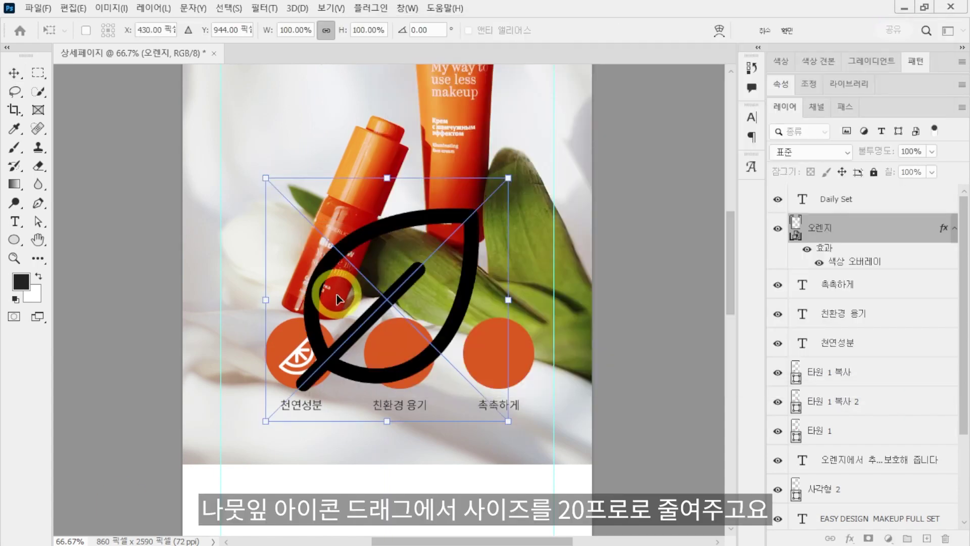
drag(287, 29, 277, 32)
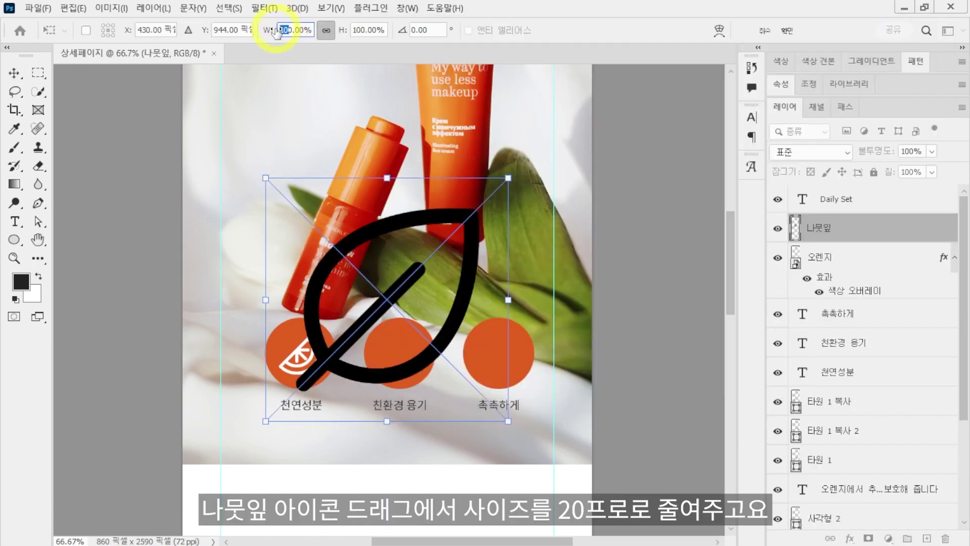
text(2)
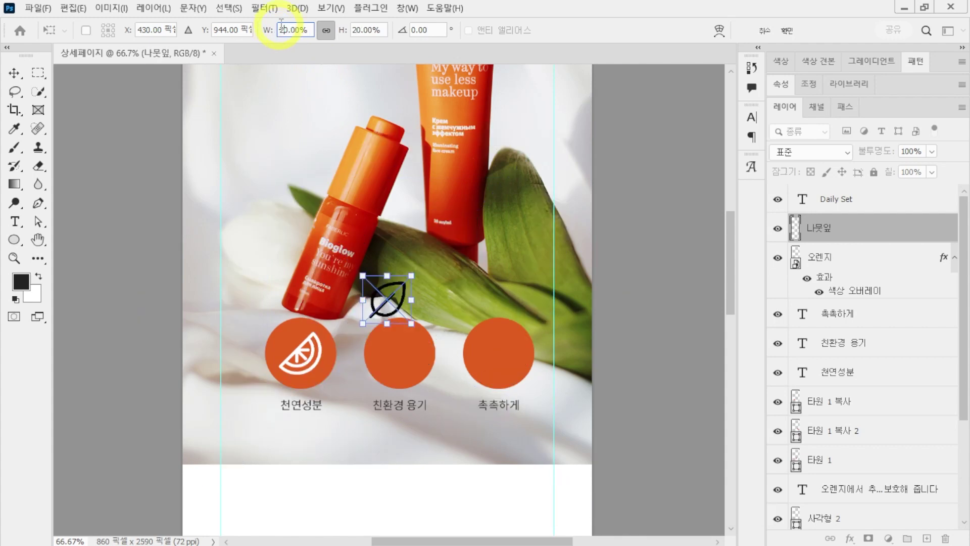
click(895, 233)
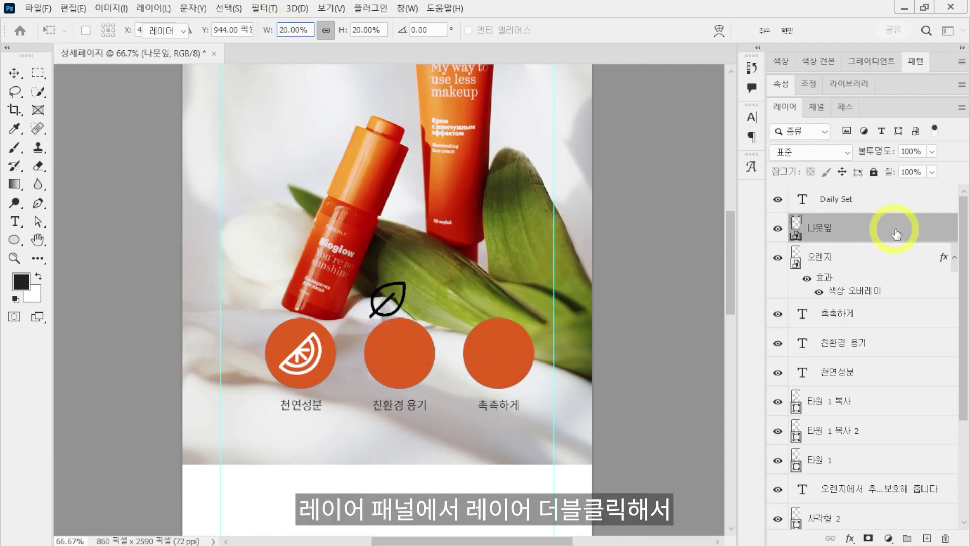
- Apply the white colour overlay to the 나뭇잎 icon and move the icon into the middle circle
double_click(895, 233)
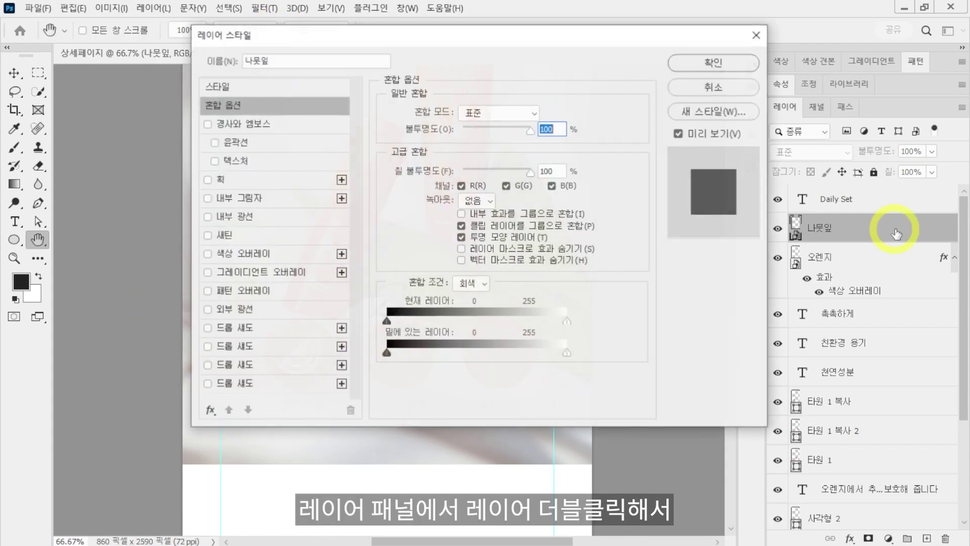
click(227, 253)
click(695, 70)
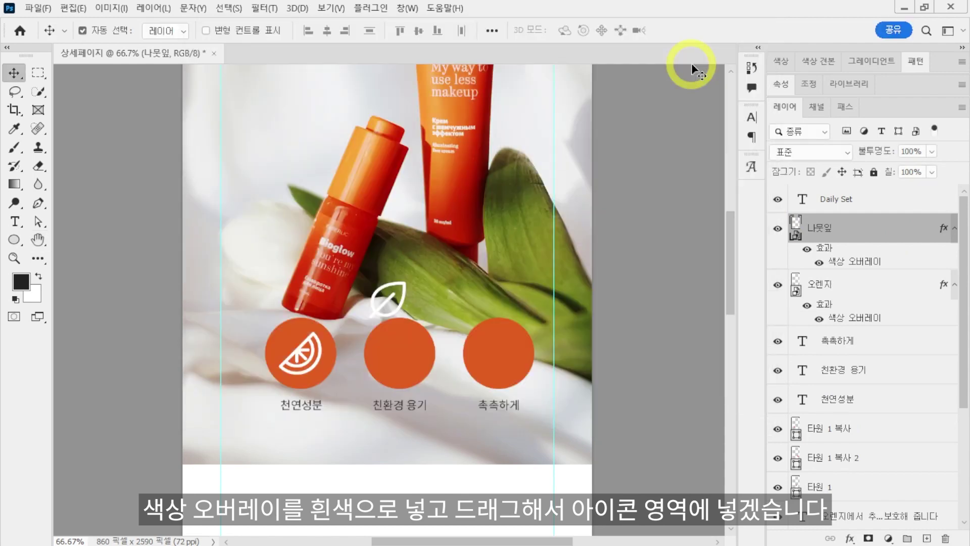
drag(407, 293, 413, 340)
- Place the 물방울 icon file from the 예제 folder into the page and scale it proportionally to 20%
key(alt+Tab)
drag(714, 184, 339, 288)
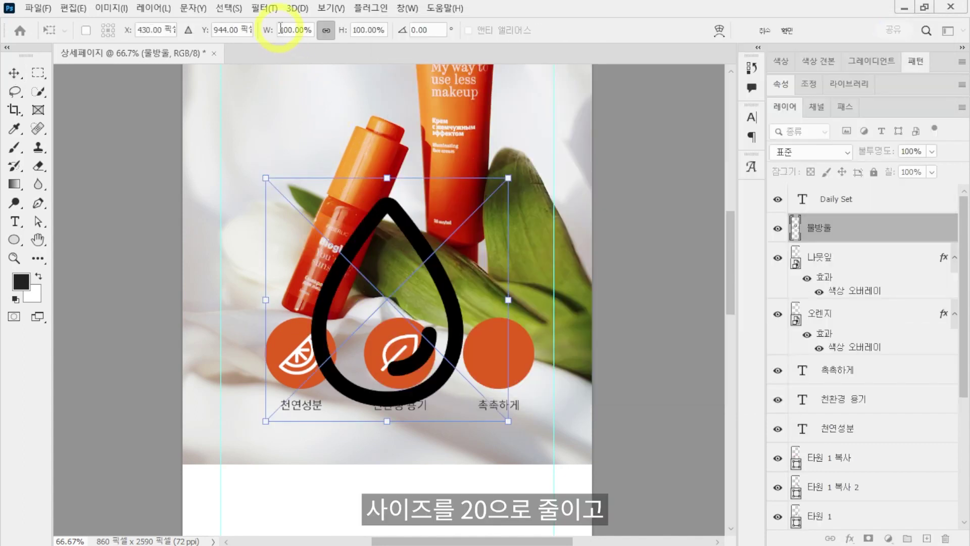
drag(293, 30, 276, 30)
text(20)
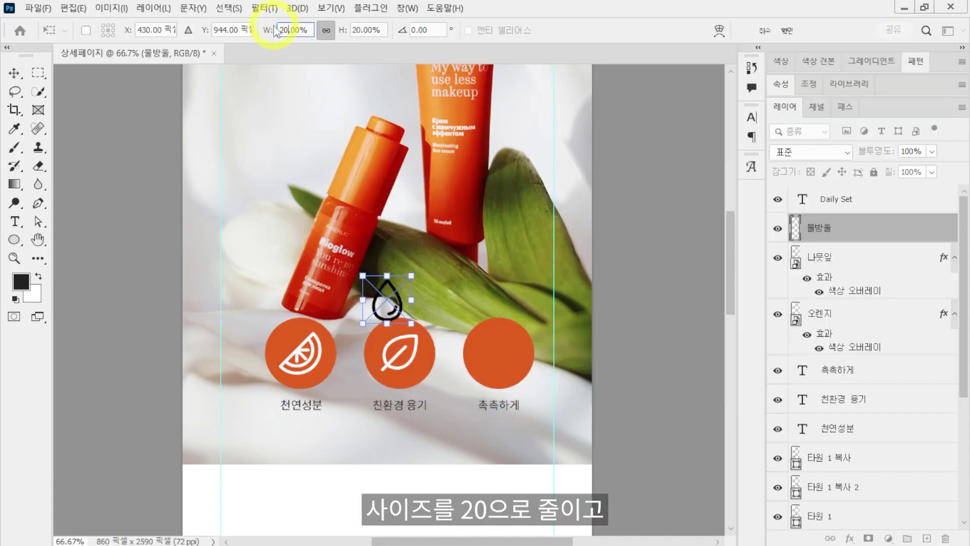
click(892, 240)
- Apply the white colour overlay to the 물방울 icon and move the icon into the centre of the third circle
double_click(894, 243)
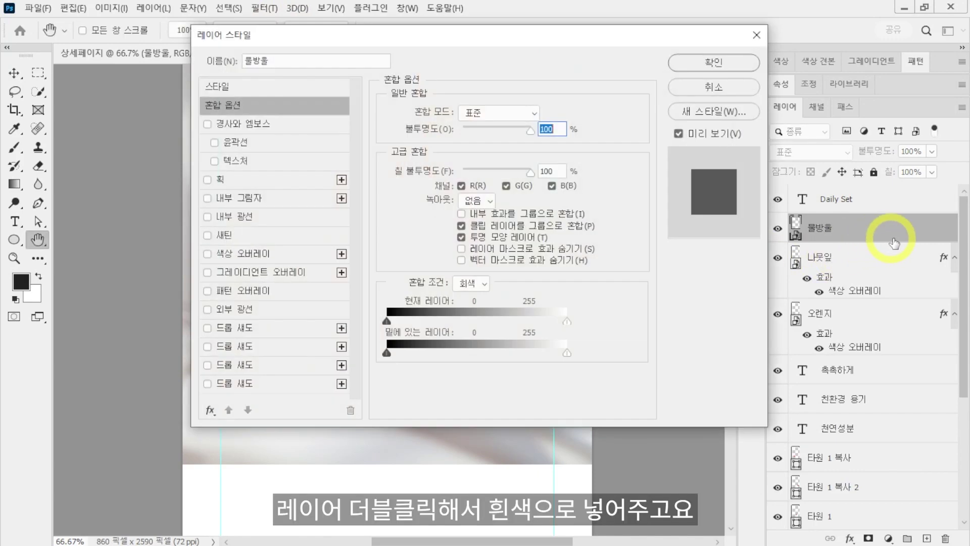
click(207, 254)
click(695, 67)
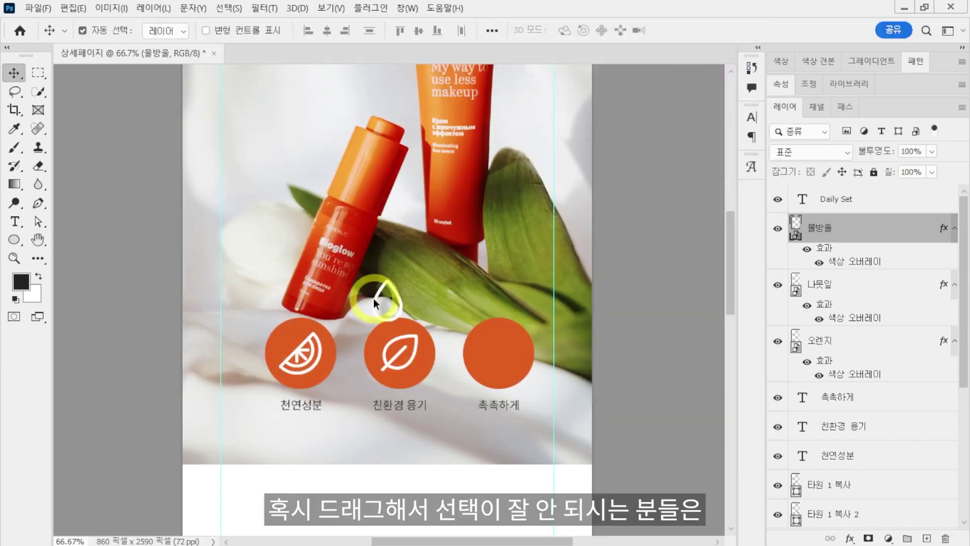
key(ctrl+t)
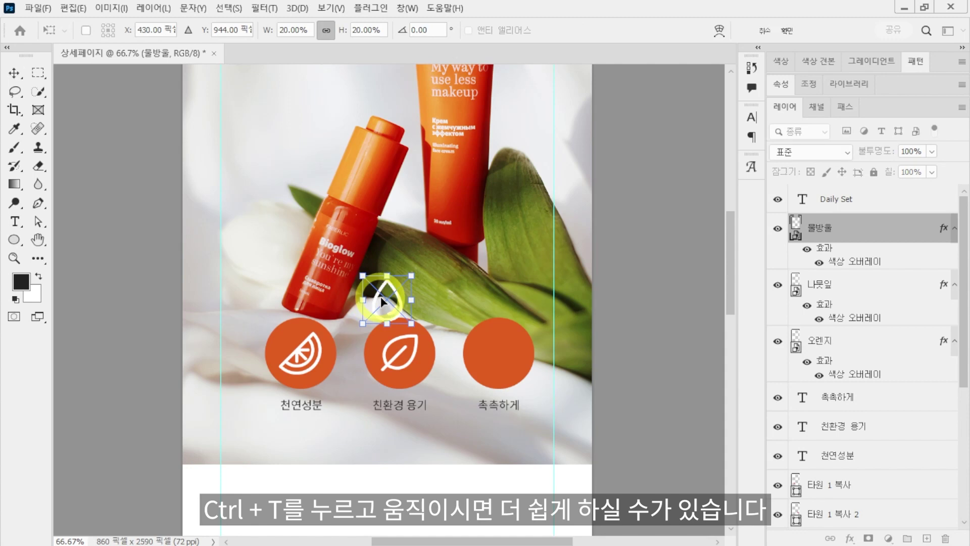
drag(384, 301, 492, 352)
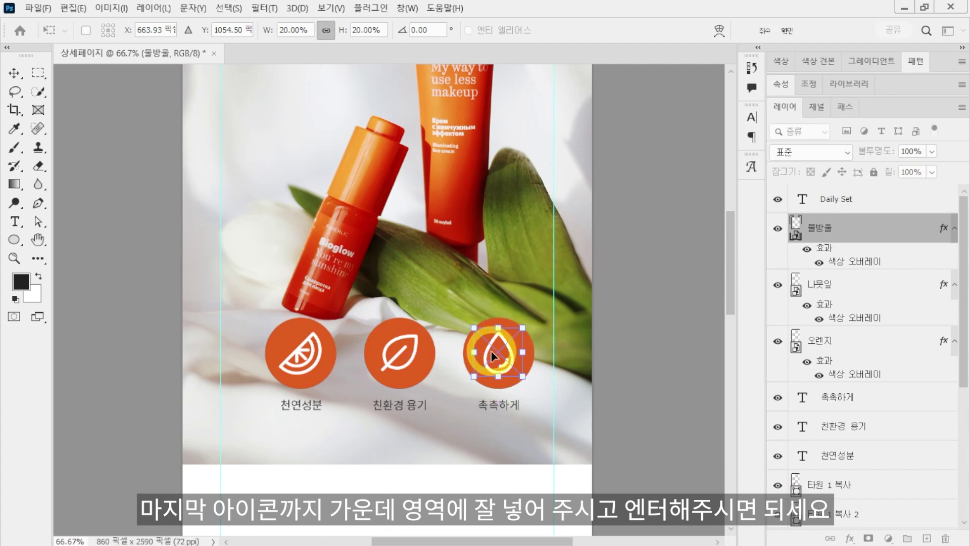
key(Return)
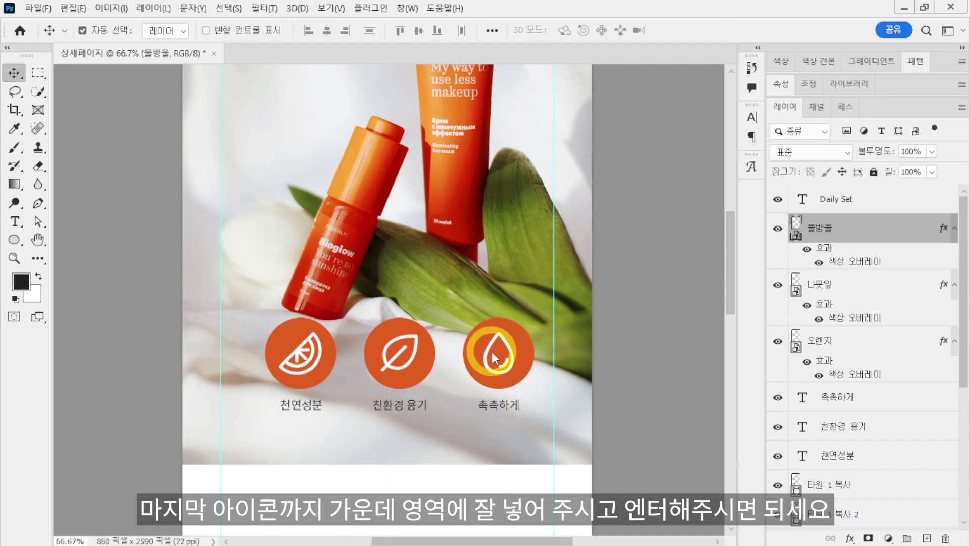
- Add a solid colour fill layer directly above the 배경 layer with the orange colour e15f1f
key(ctrl+minus)
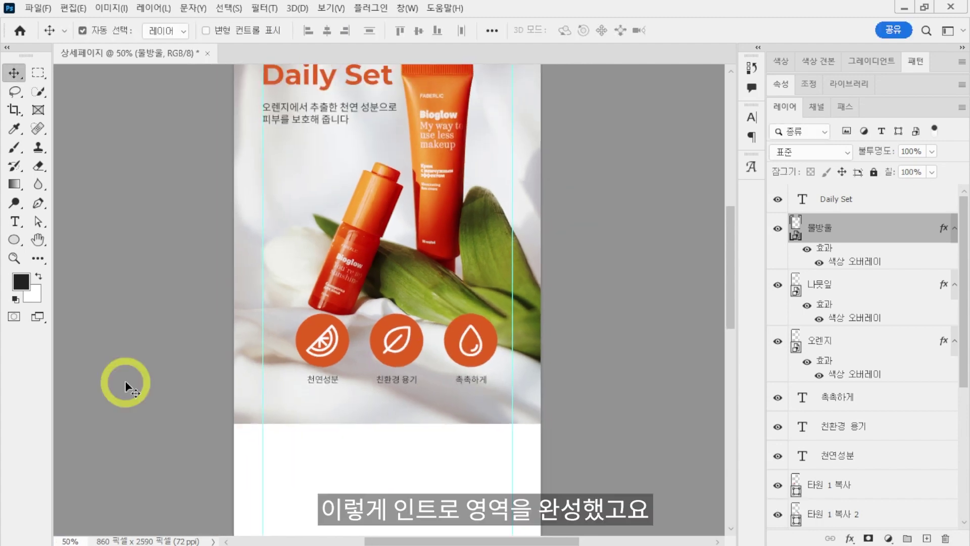
key(ctrl+minus)
drag(401, 354, 391, 375)
drag(397, 427, 416, 156)
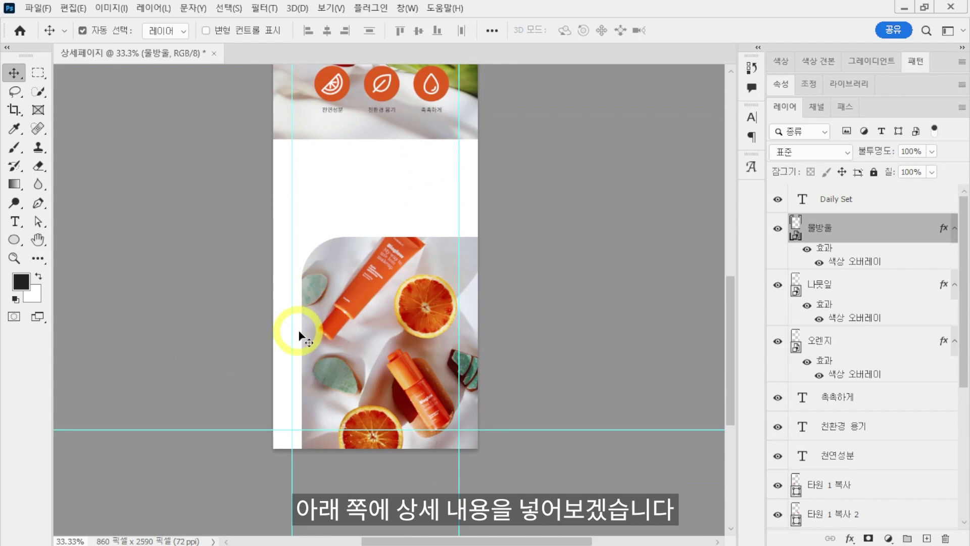
key(ctrl+plus)
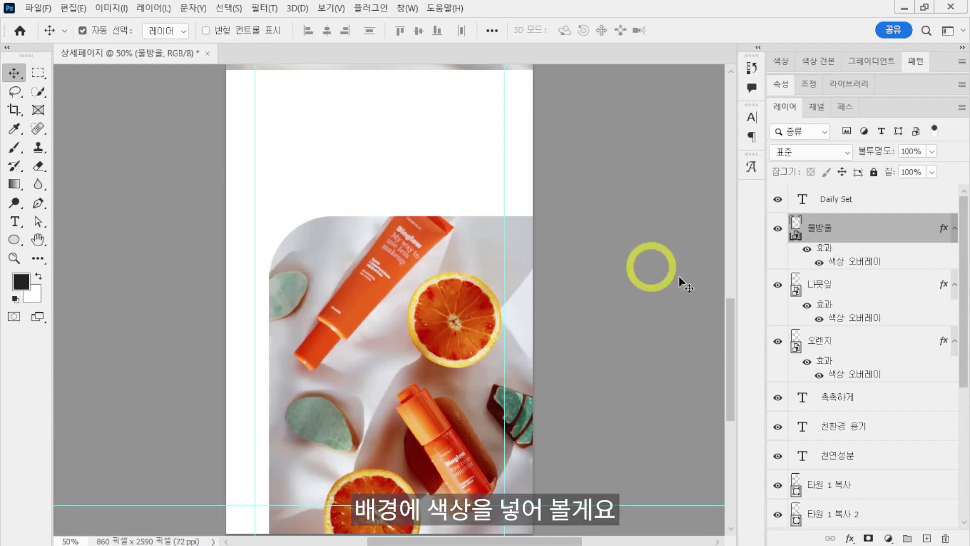
drag(964, 336, 964, 465)
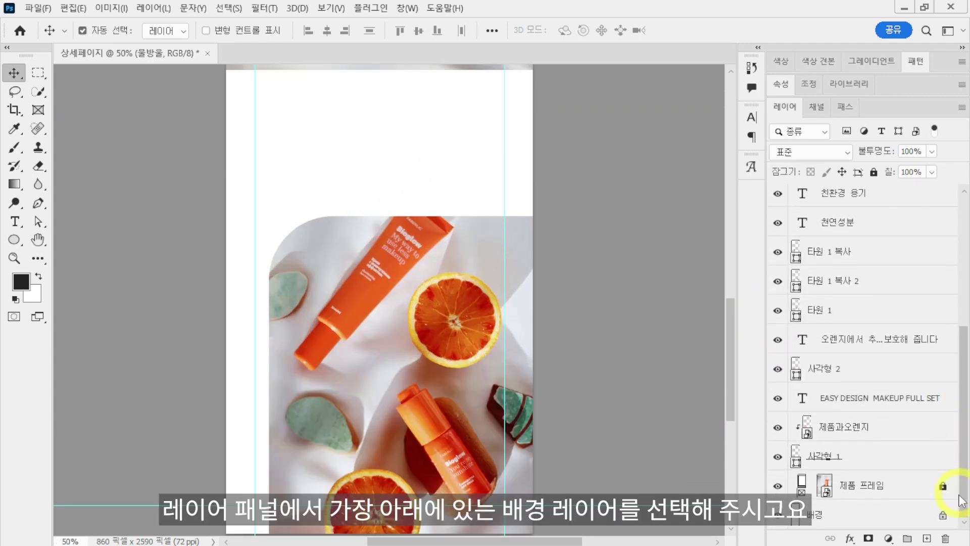
click(876, 519)
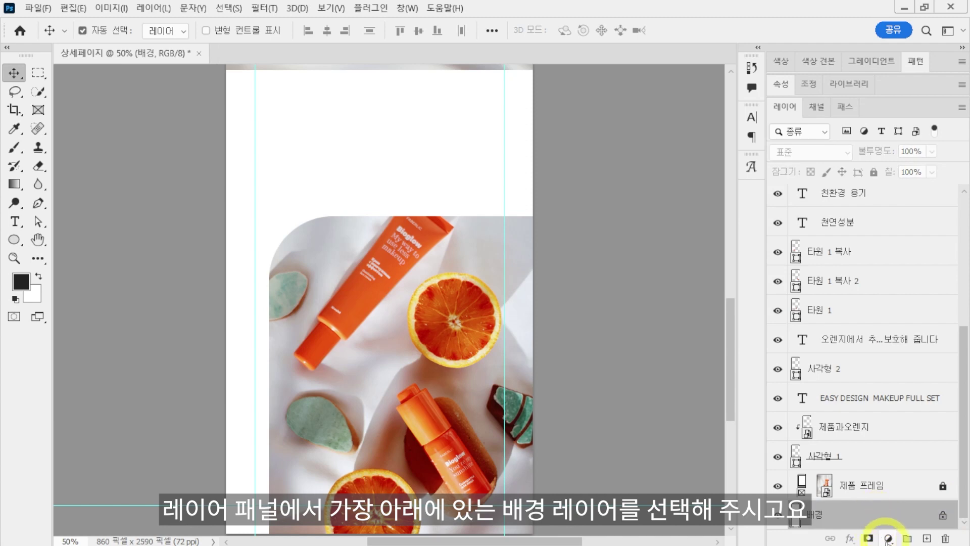
click(888, 538)
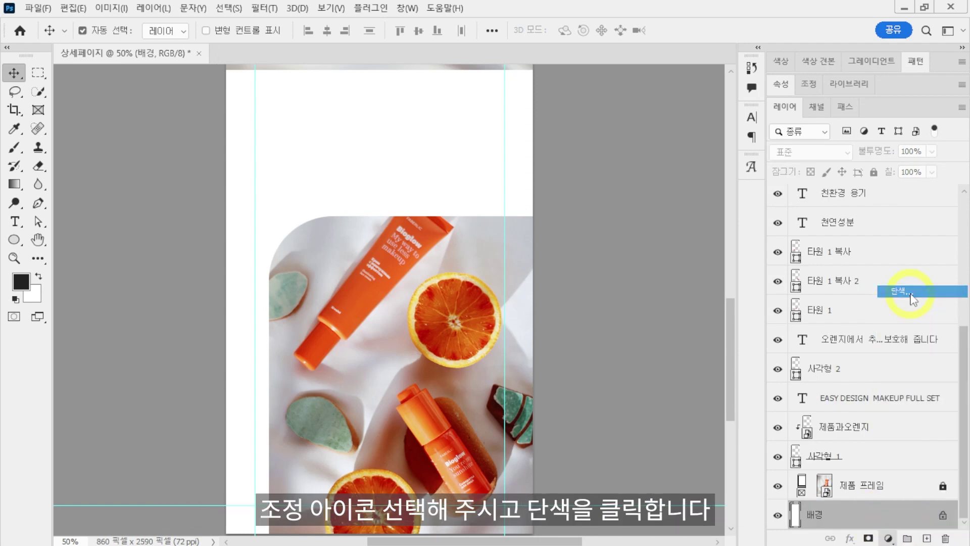
click(906, 291)
key(BackSpace)
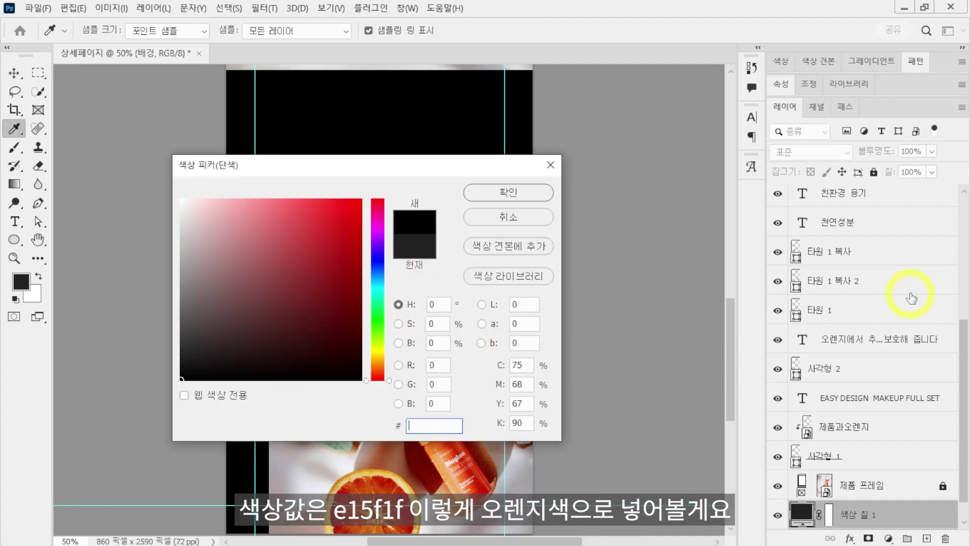
text(e15f1f)
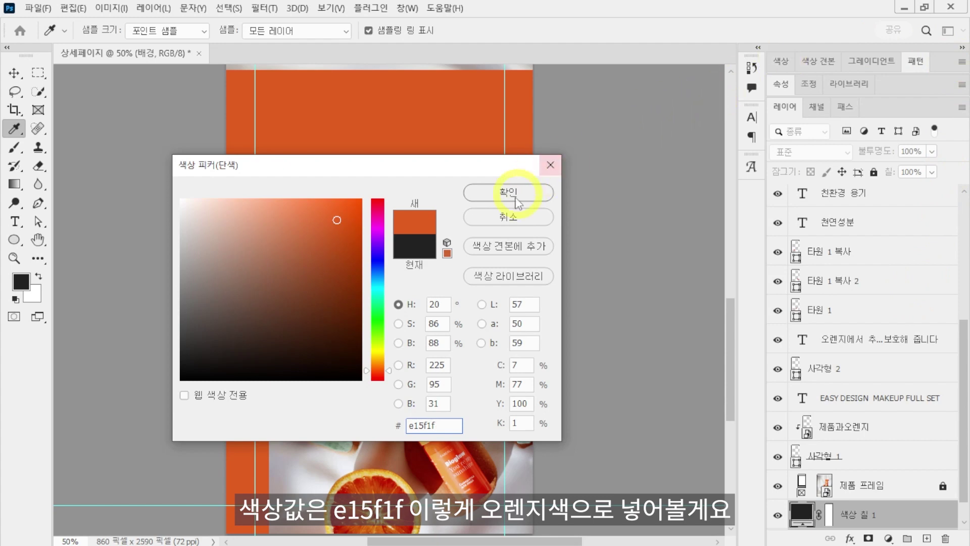
click(510, 192)
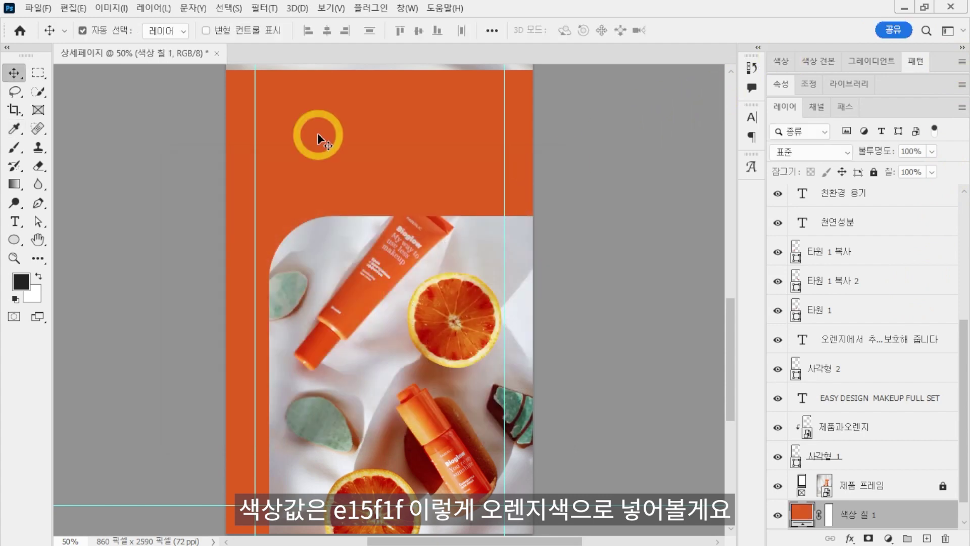
- Set the text style to Montserrat Bold, 80 px, left-aligned, in white ffffff
click(11, 226)
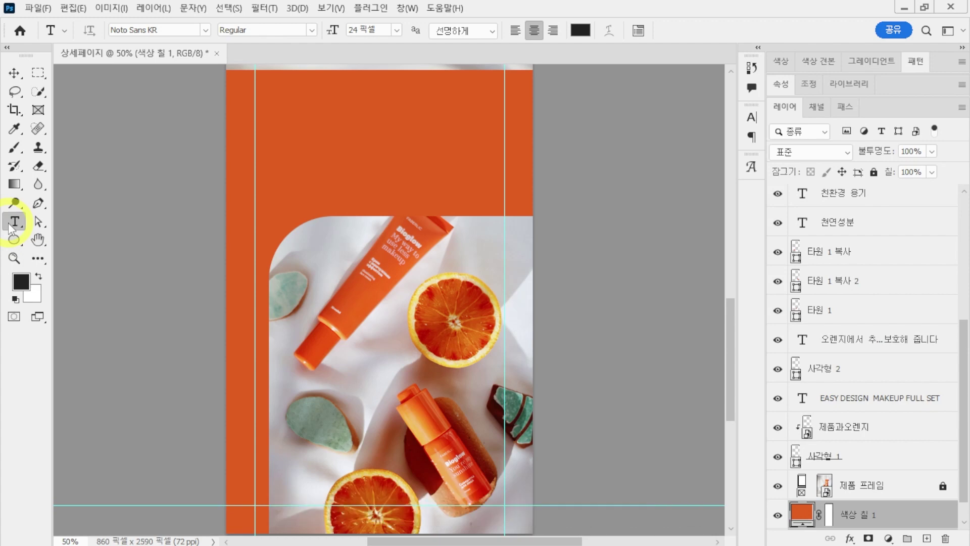
click(205, 30)
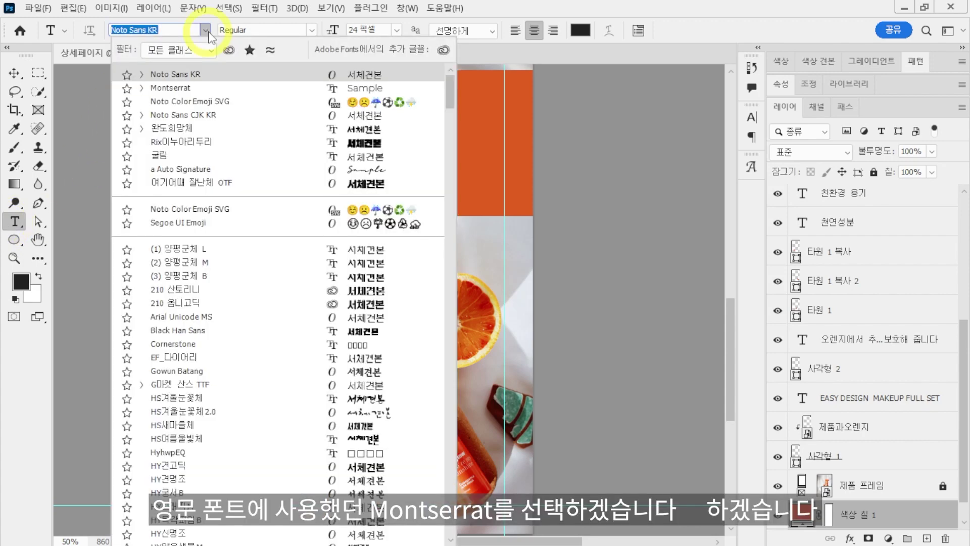
click(198, 88)
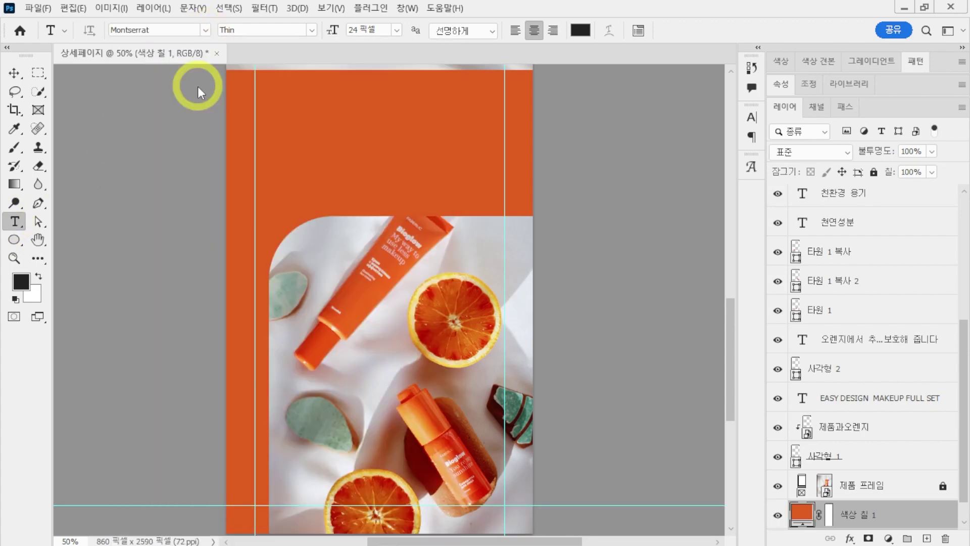
click(311, 30)
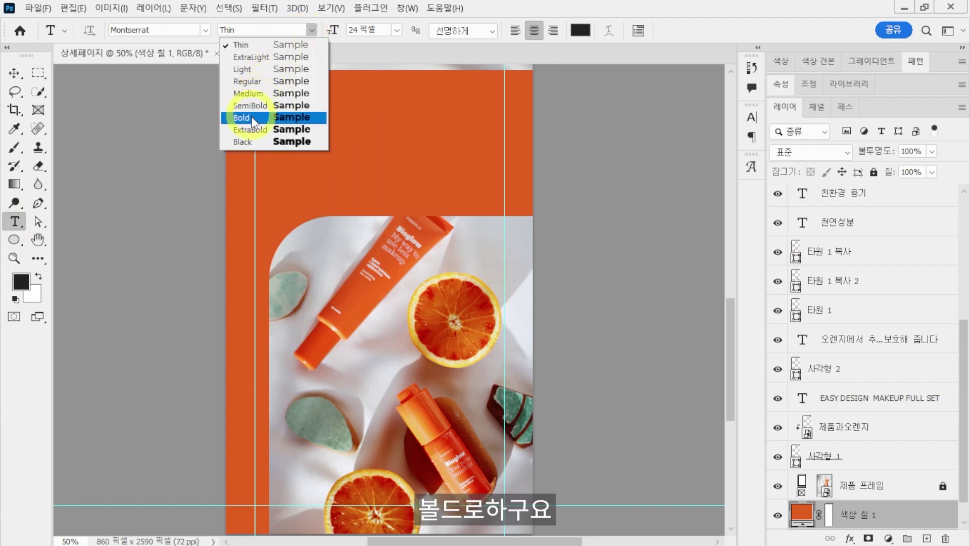
click(252, 118)
click(362, 30)
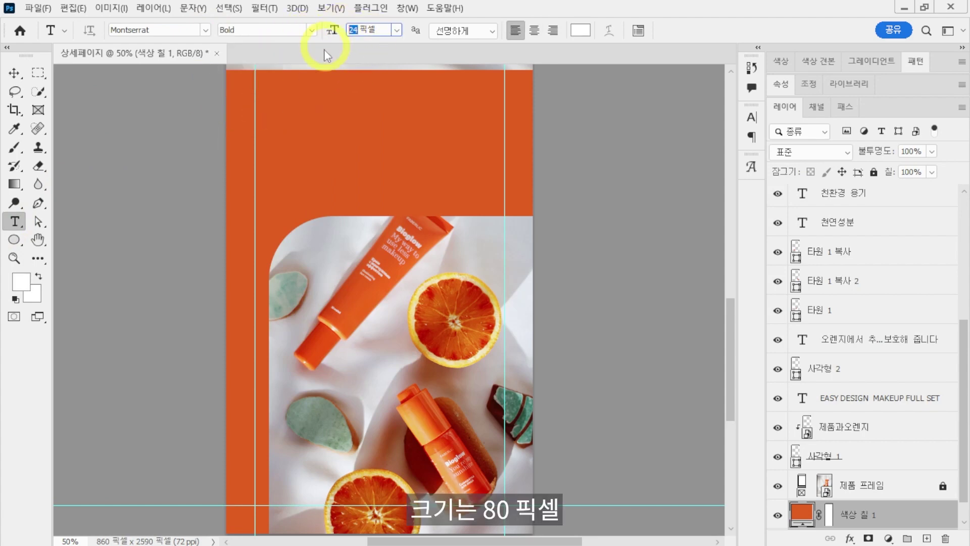
text(80)
text(d)
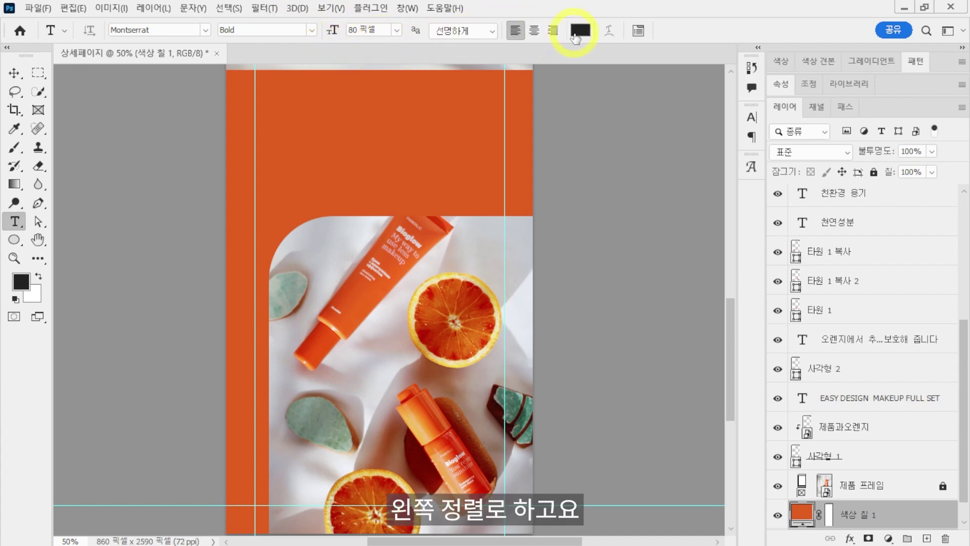
click(579, 30)
drag(234, 212, 165, 189)
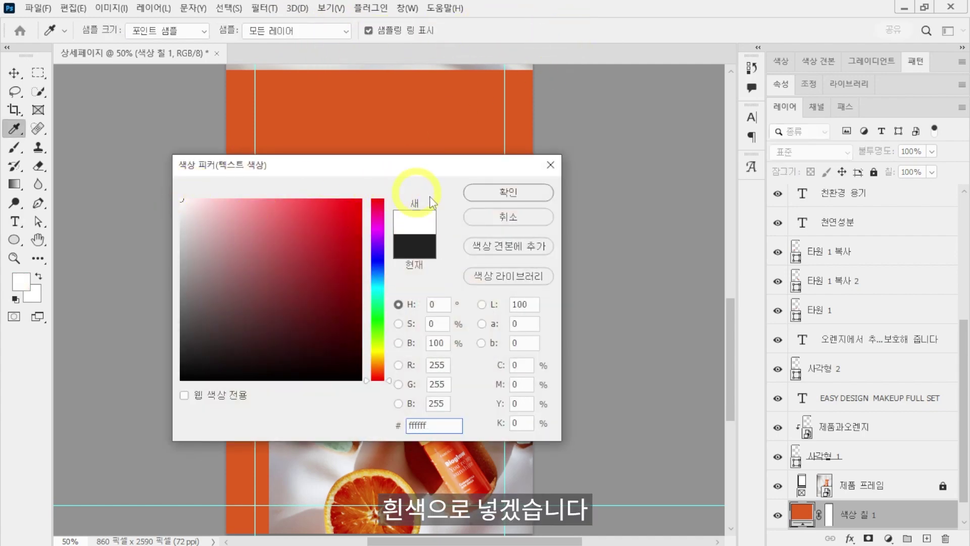
click(490, 188)
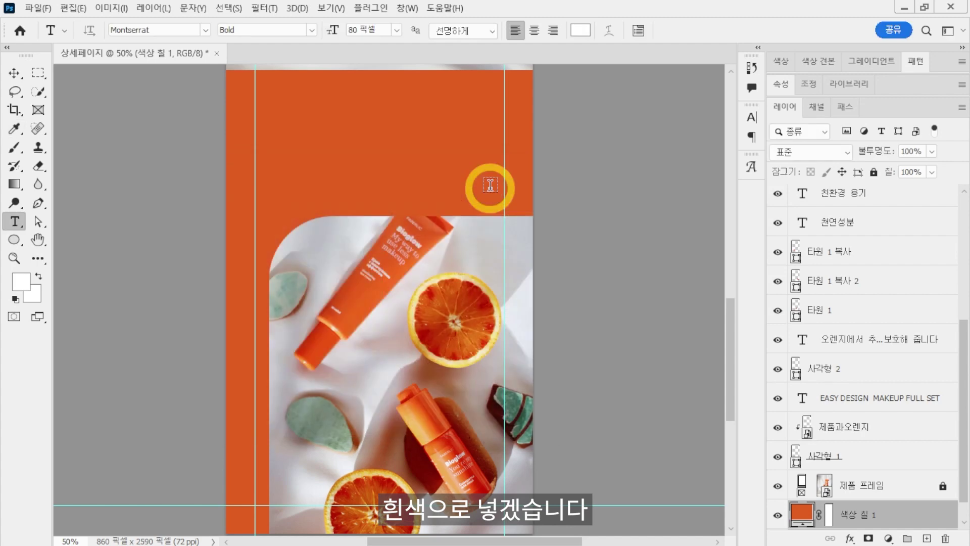
- Add the heading "Orange – 30%" at the upper left of the orange section and align it to the left guide
click(260, 119)
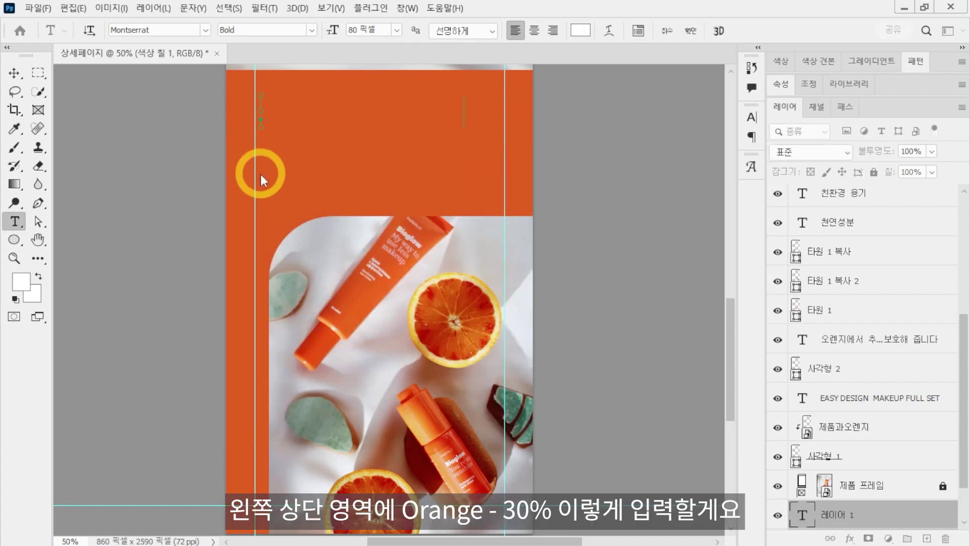
text(Orange – 30%)
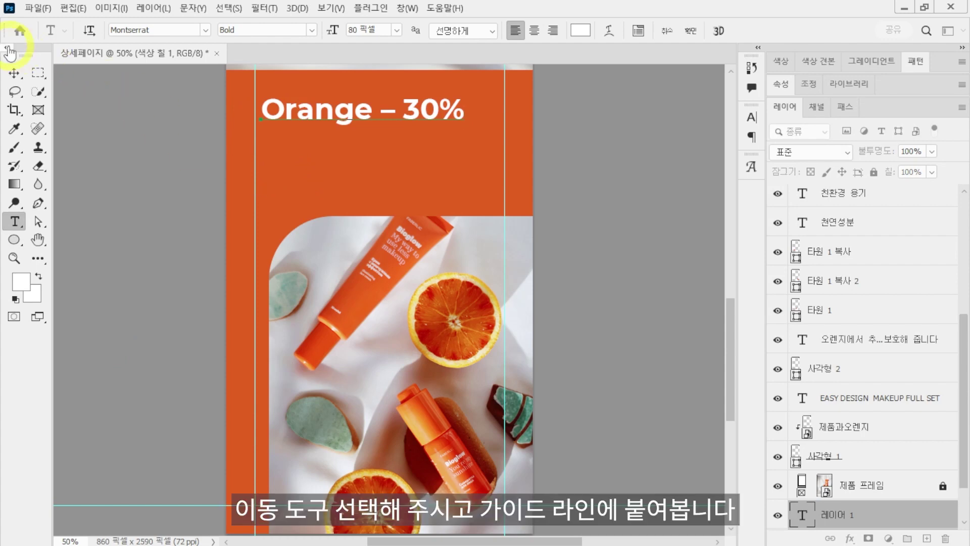
click(15, 72)
drag(271, 109, 289, 116)
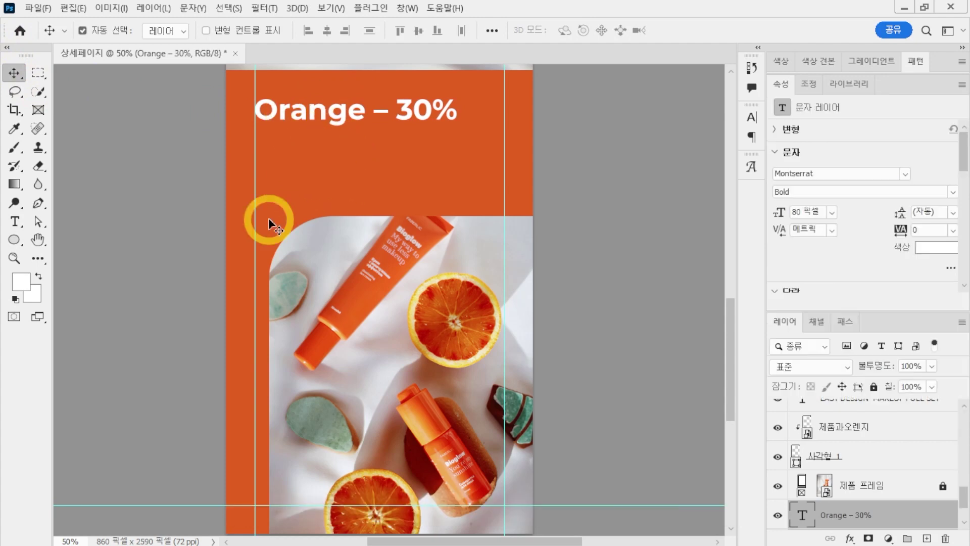
- Start a new text block below the "Orange – 30%" heading in Noto Sans KR Regular at 45 px
click(10, 222)
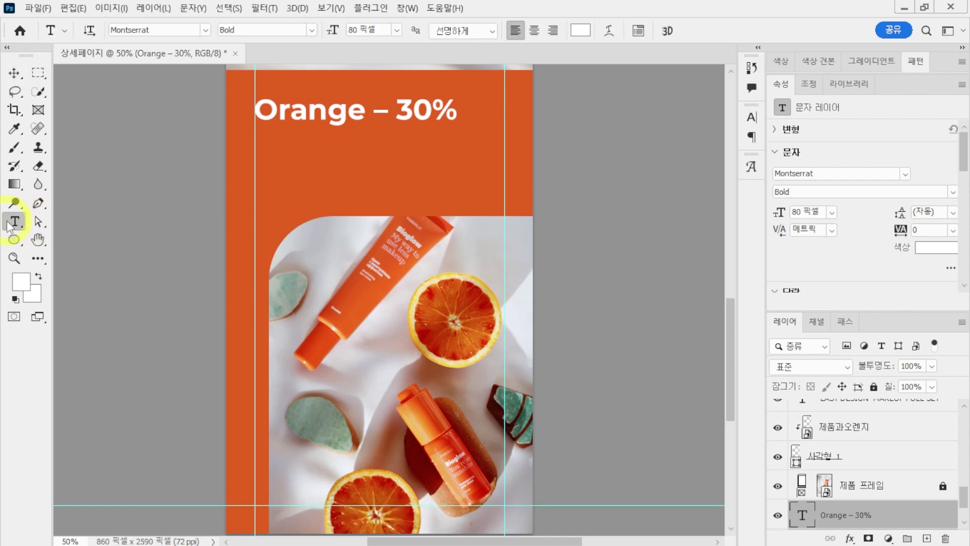
click(257, 163)
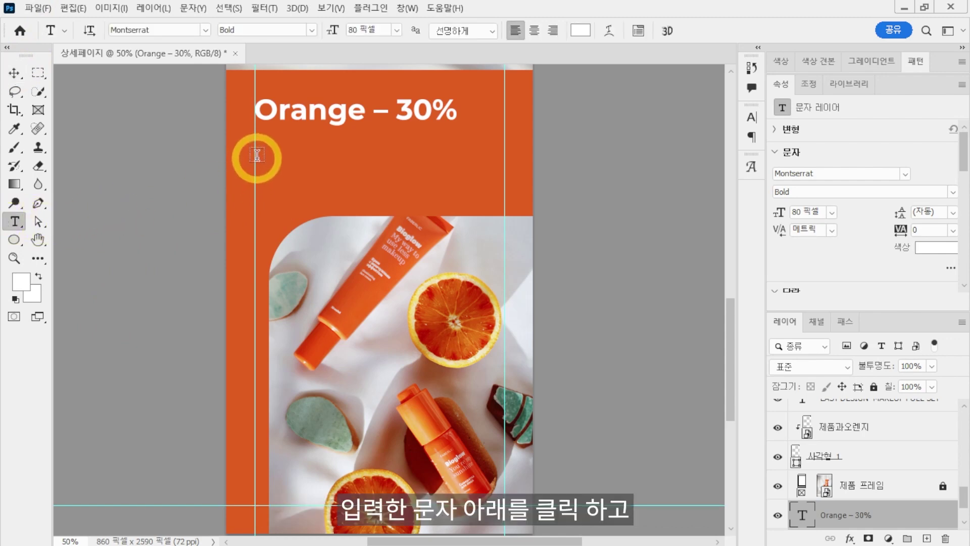
click(257, 153)
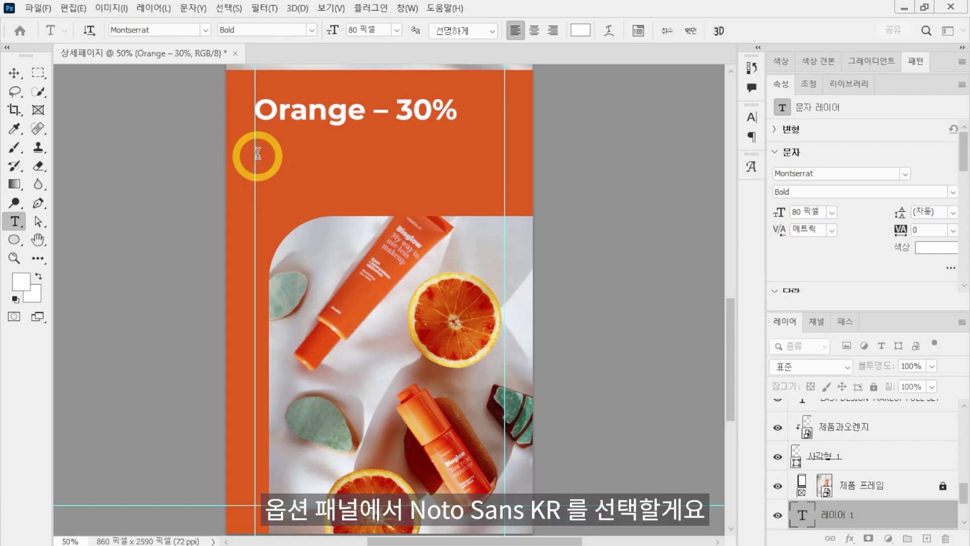
click(206, 30)
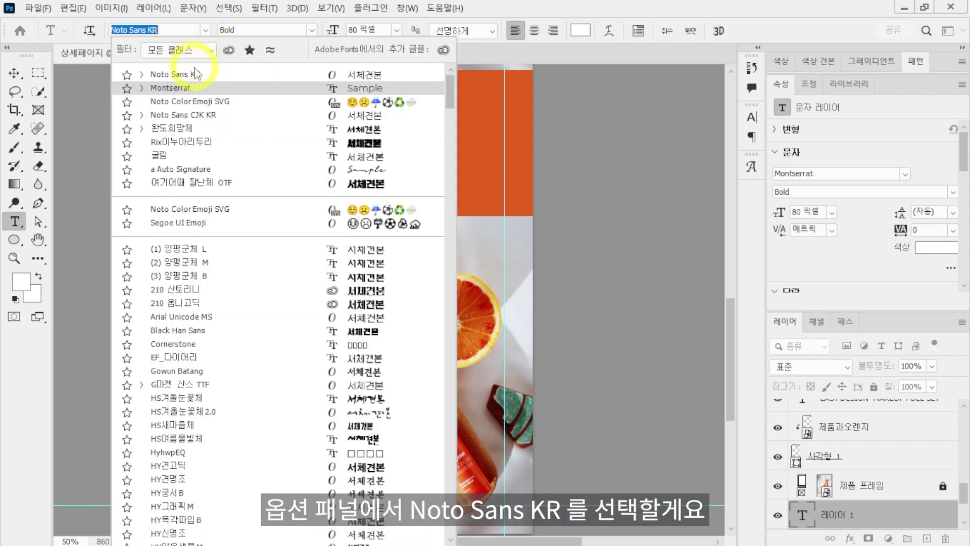
click(167, 74)
click(312, 32)
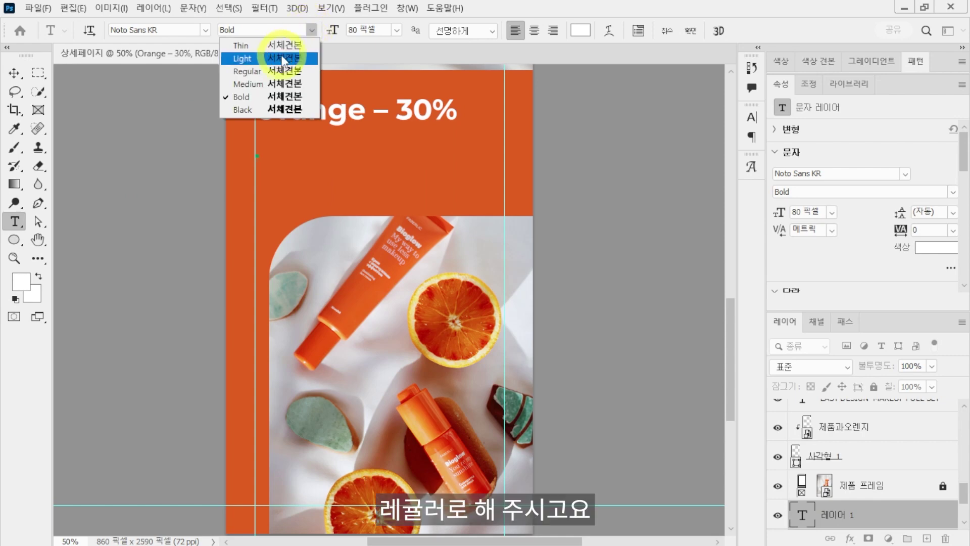
click(268, 66)
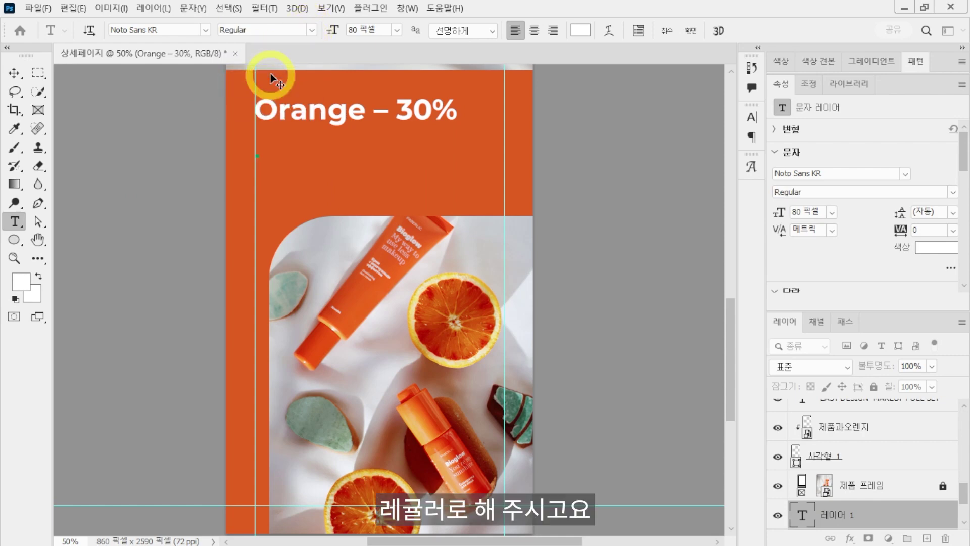
click(354, 31)
text(45)
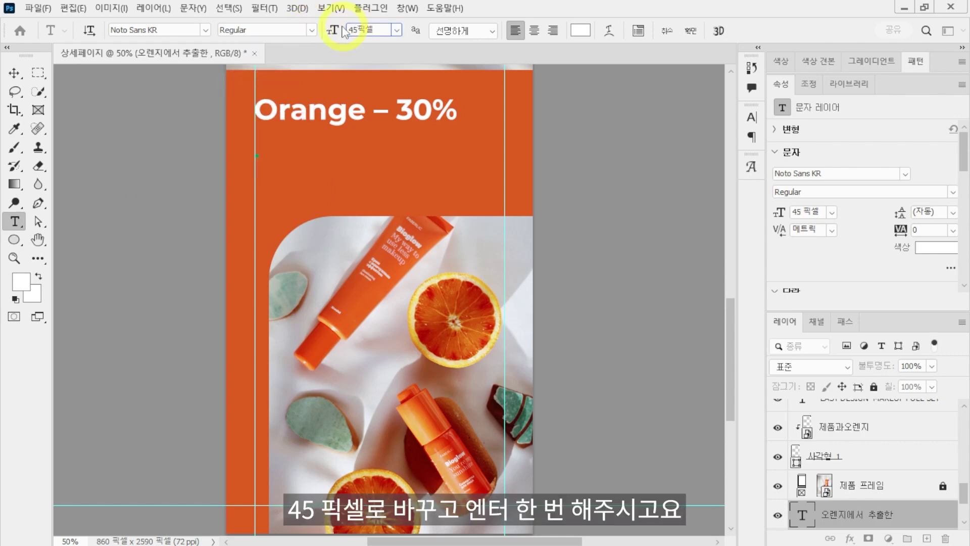
key(Return)
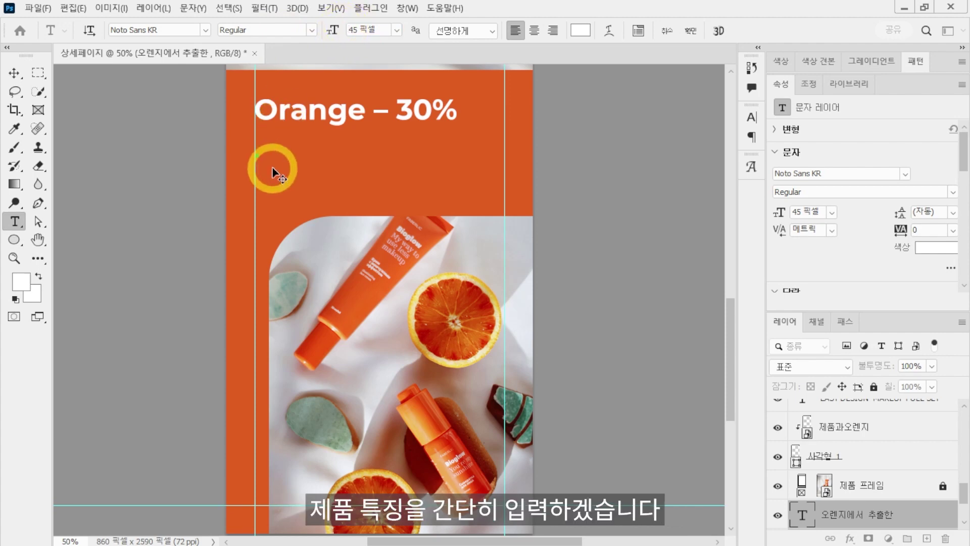
- Enter the three-line description "오렌지에서 추출한 / 천연성분으로 / 피부를 더 맑고 환하게" in the new text block
text(오렌지에서 추출한)
key(Return)
text(천연성분으로)
key(Return)
text(피부를 더)
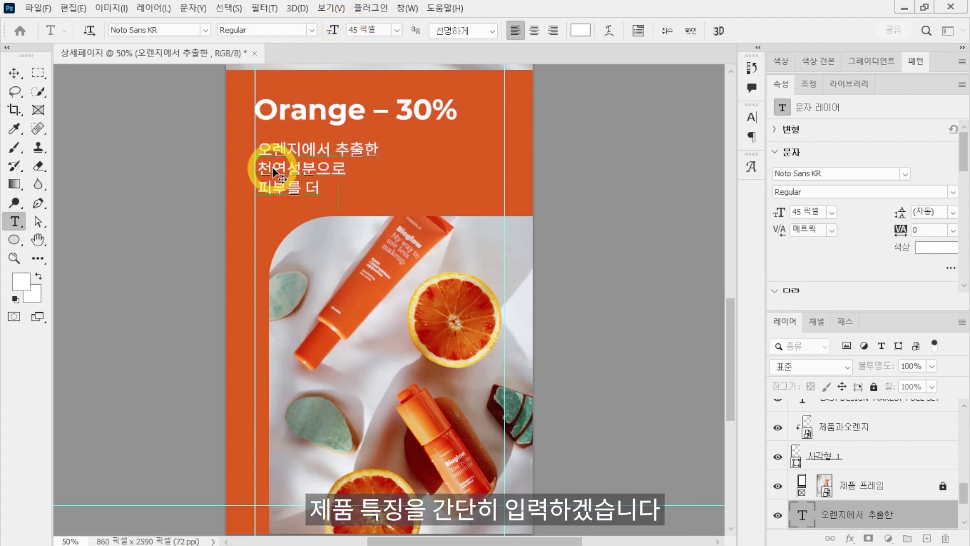
text( 맑고 환하게)
- Make the word 천연성분 in the description Bold and colour it yellow ffe362
drag(316, 169, 254, 168)
click(952, 192)
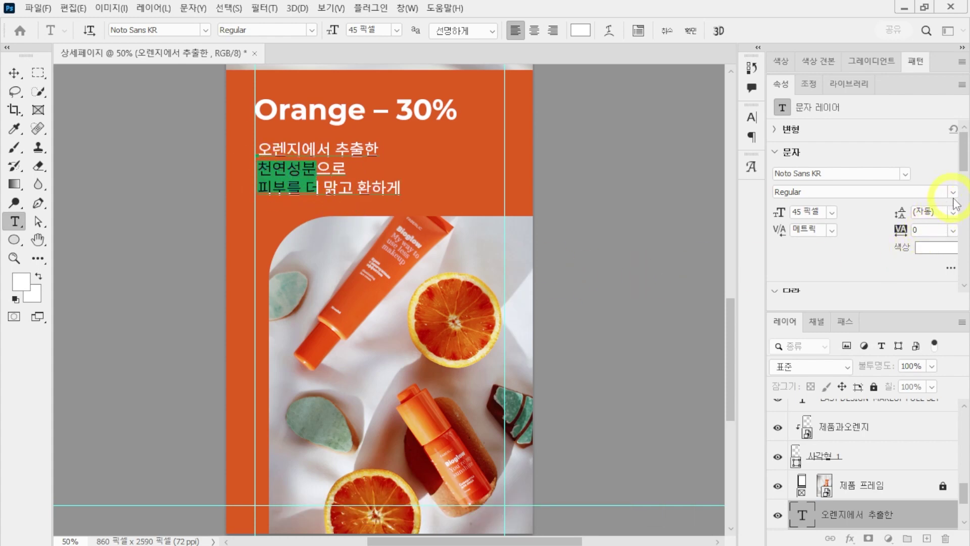
click(841, 258)
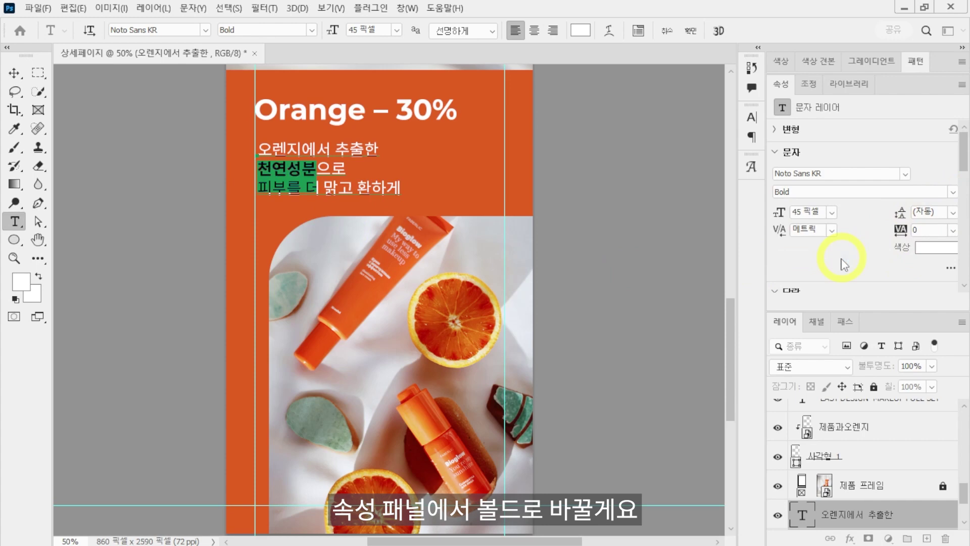
click(924, 247)
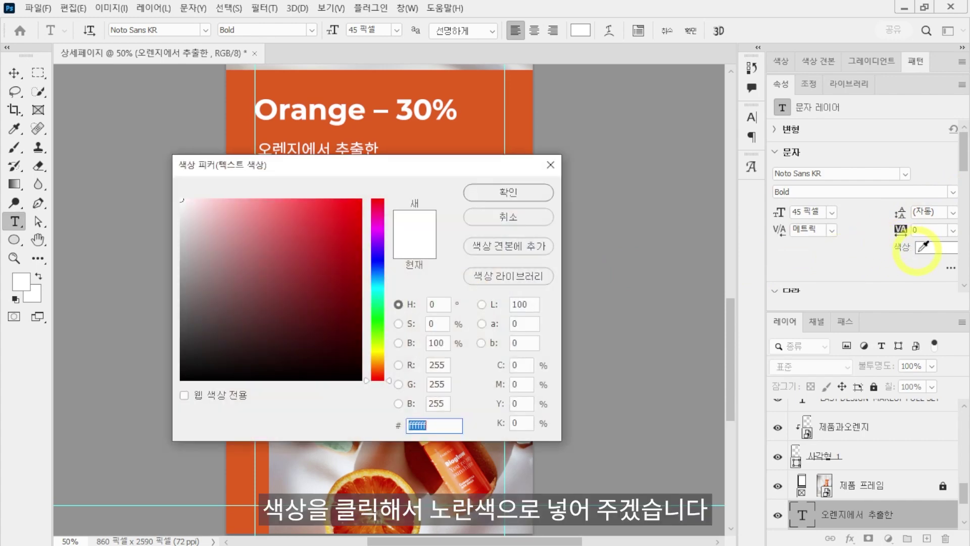
key(BackSpace)
text(ffe362)
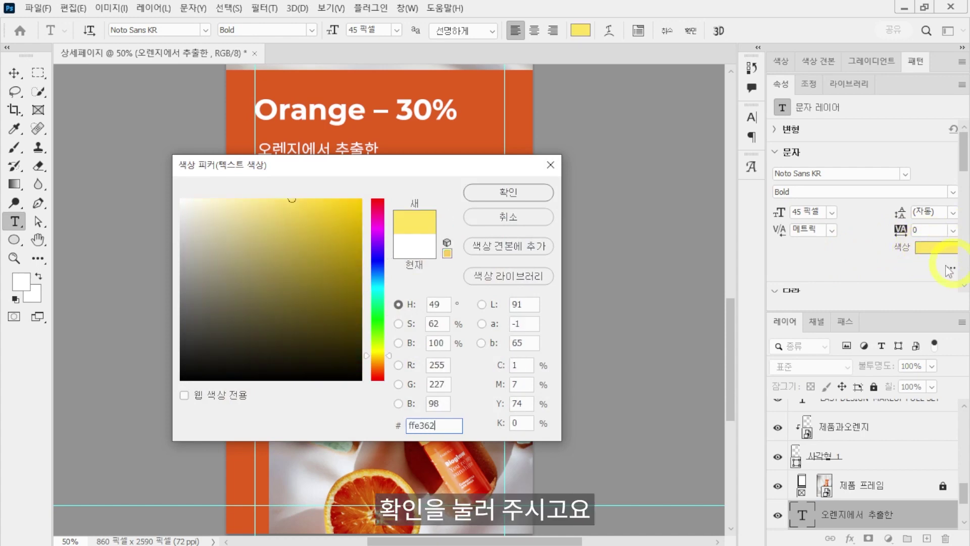
click(507, 192)
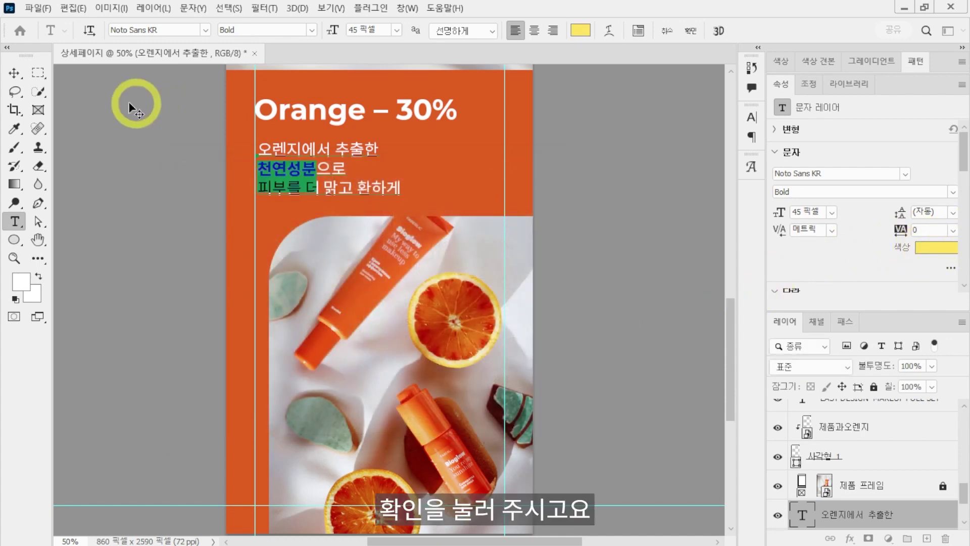
- Align the description text to the left guide, then nudge it slightly up and to the right beneath the heading
click(15, 73)
mouse_move(315, 155)
mouse_down()
mouse_move(309, 145)
mouse_move(313, 152)
mouse_up()
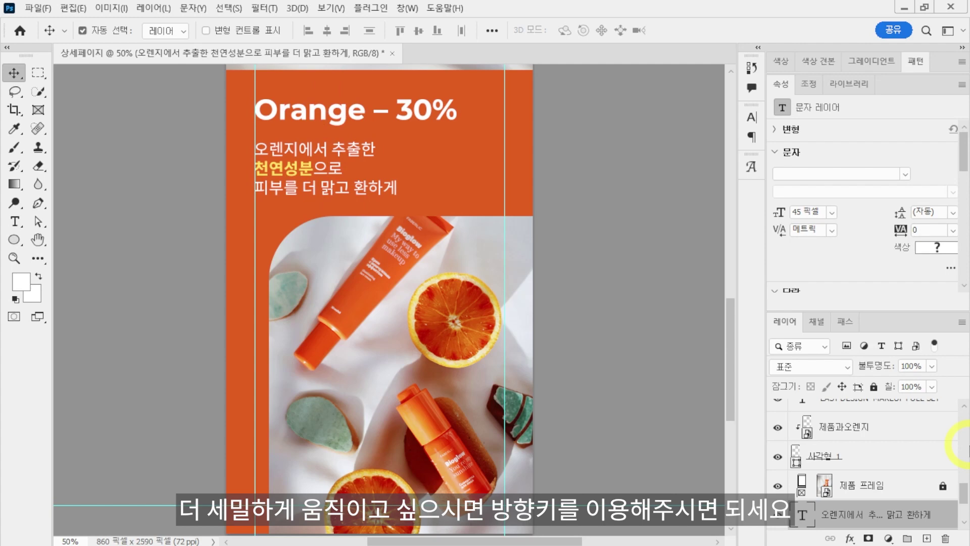
key(Up)
key(Up)
key(Up)
key(Up)
key(Up)
key(Up)
key(Up)
key(Up)
key(Up)
key(Up)
key(Right)
key(Right)
key(Right)
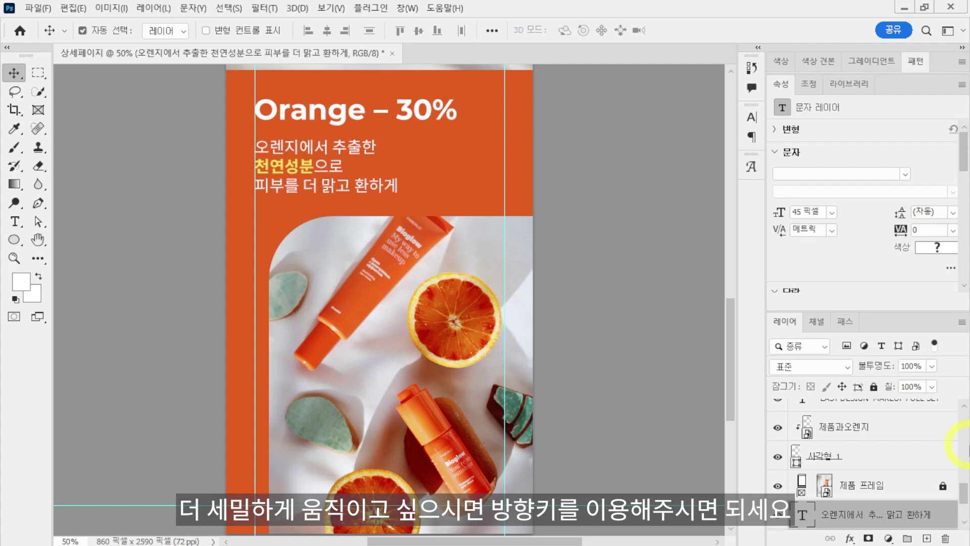
key(ctrl+minus)
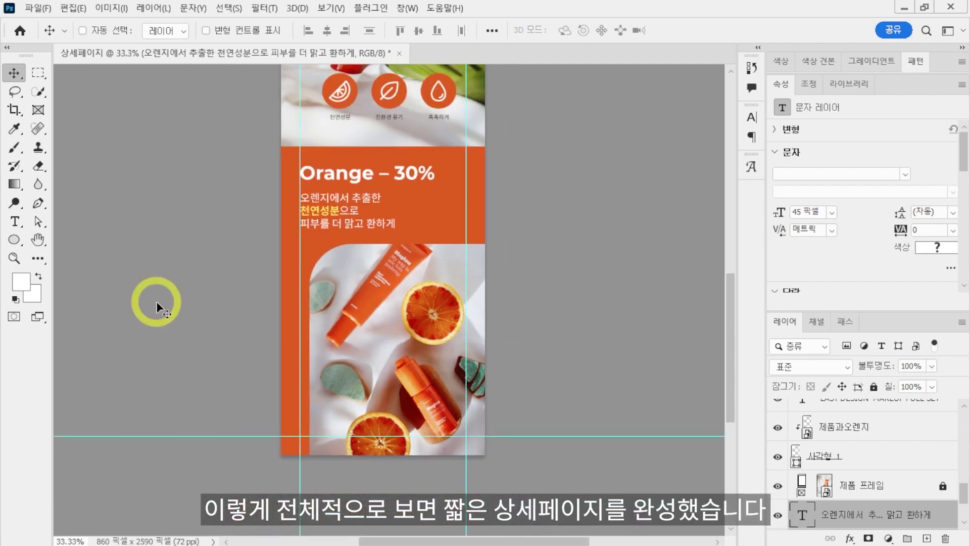
drag(538, 163, 517, 277)
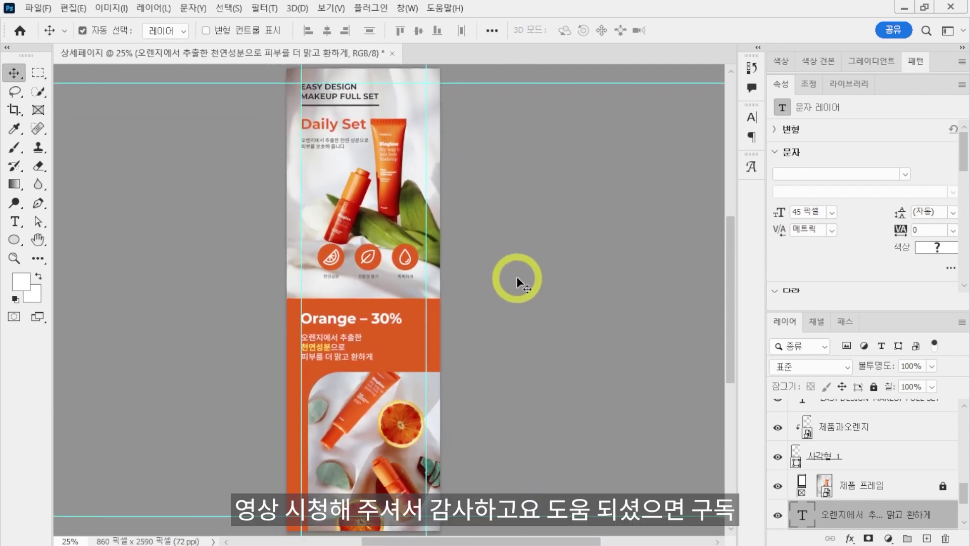